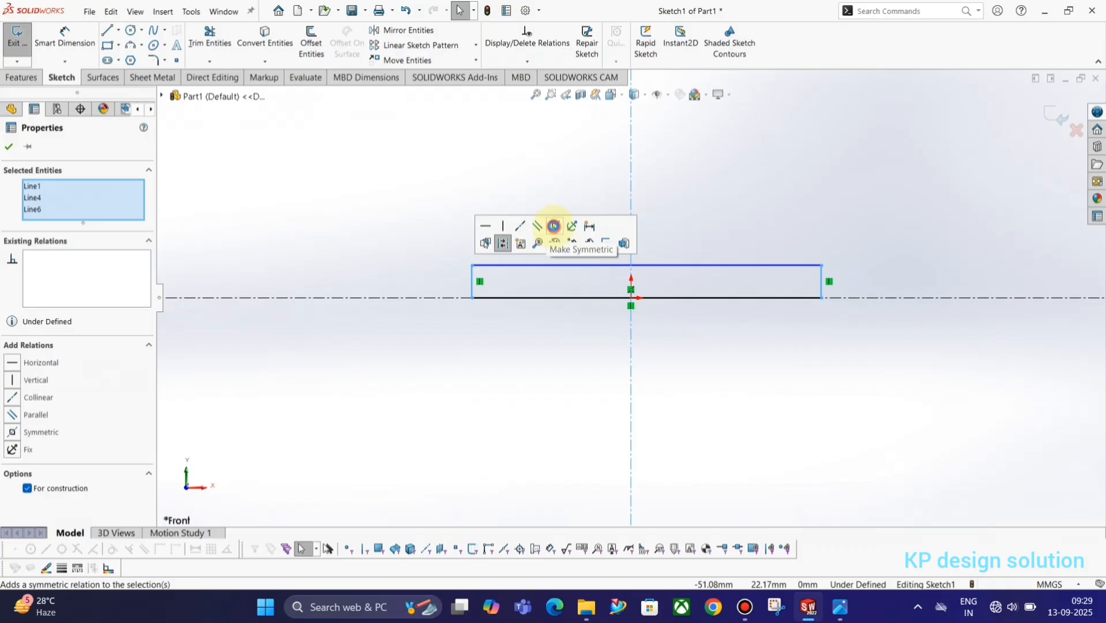
# Make the base rectangle's sides symmetric about the vertical centerline, then check the reference drawing
pyautogui.click(554, 231)
pyautogui.click(776, 238)
pyautogui.hotkey('alt', 'Tab')
pyautogui.click(576, 351)
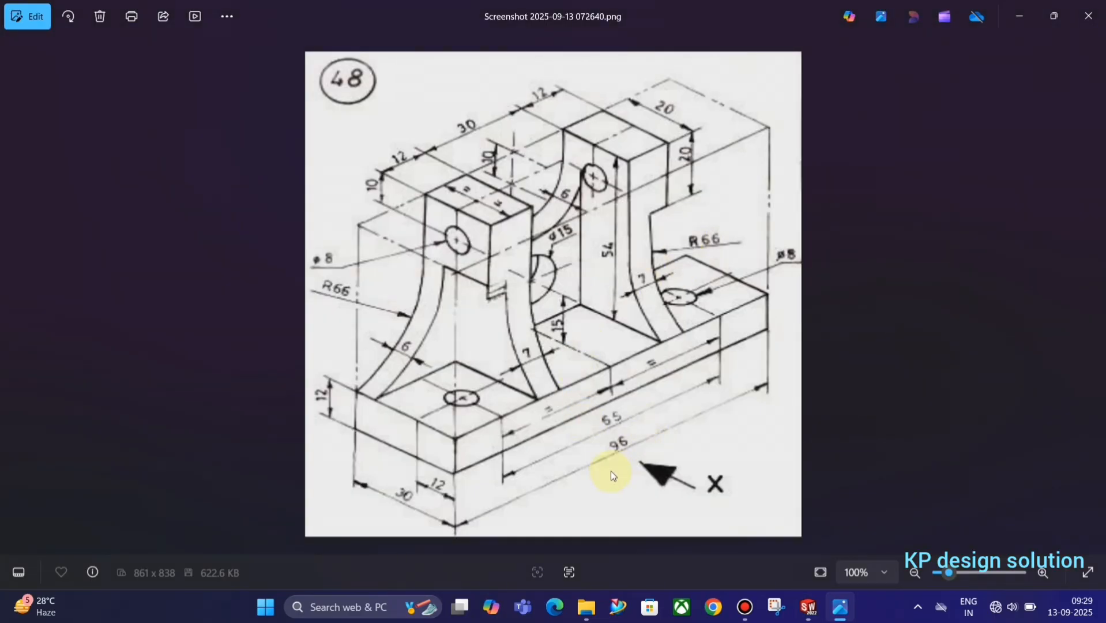
pyautogui.hotkey('alt', 'Tab')
# Dimension the base rectangle's bottom line to 96
pyautogui.moveTo(840, 462); pyautogui.dragTo(824, 409, button='right')
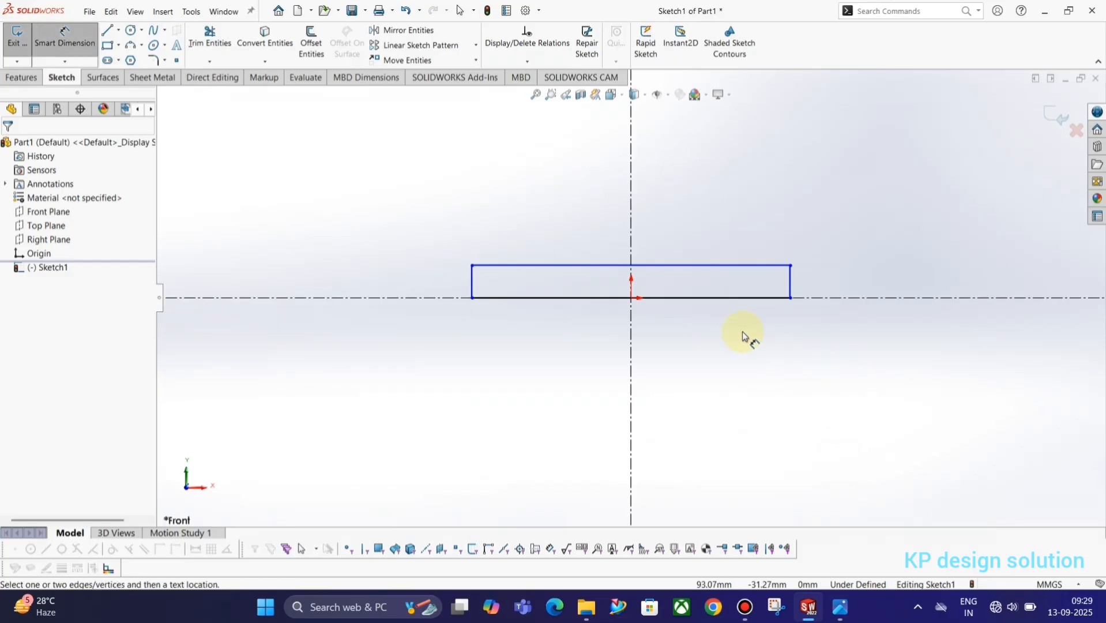
pyautogui.click(690, 303)
pyautogui.click(684, 331)
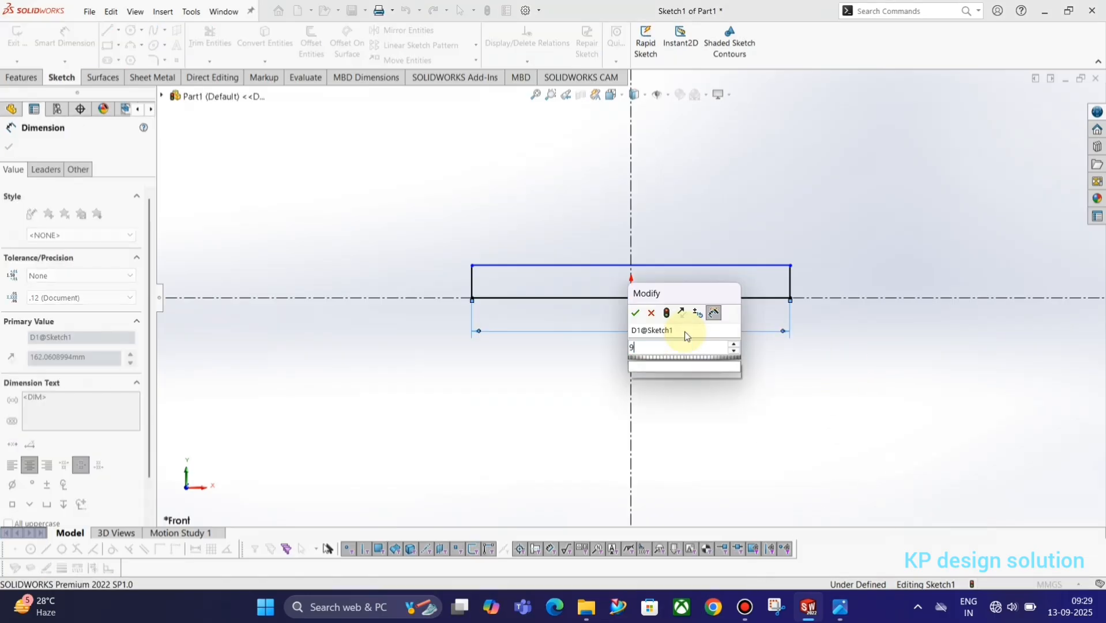
pyautogui.write('96')
pyautogui.press('Return')
pyautogui.hotkey('alt', 'Tab')
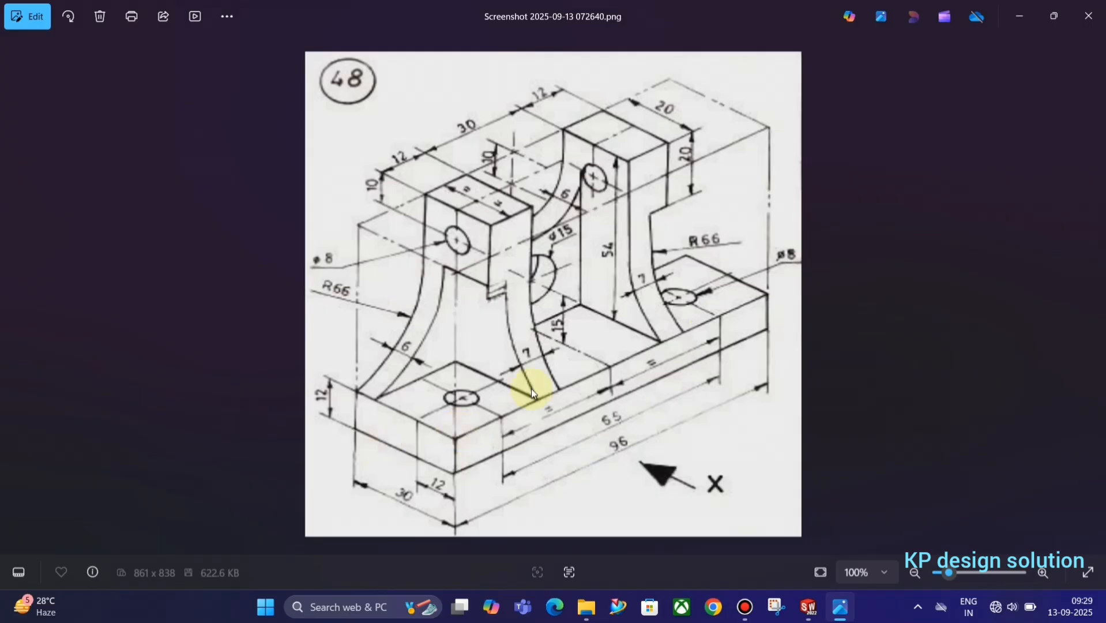
pyautogui.hotkey('alt', 'Tab')
# Dimension the base's right side to 12 high, fully defining Sketch1
pyautogui.click(793, 285)
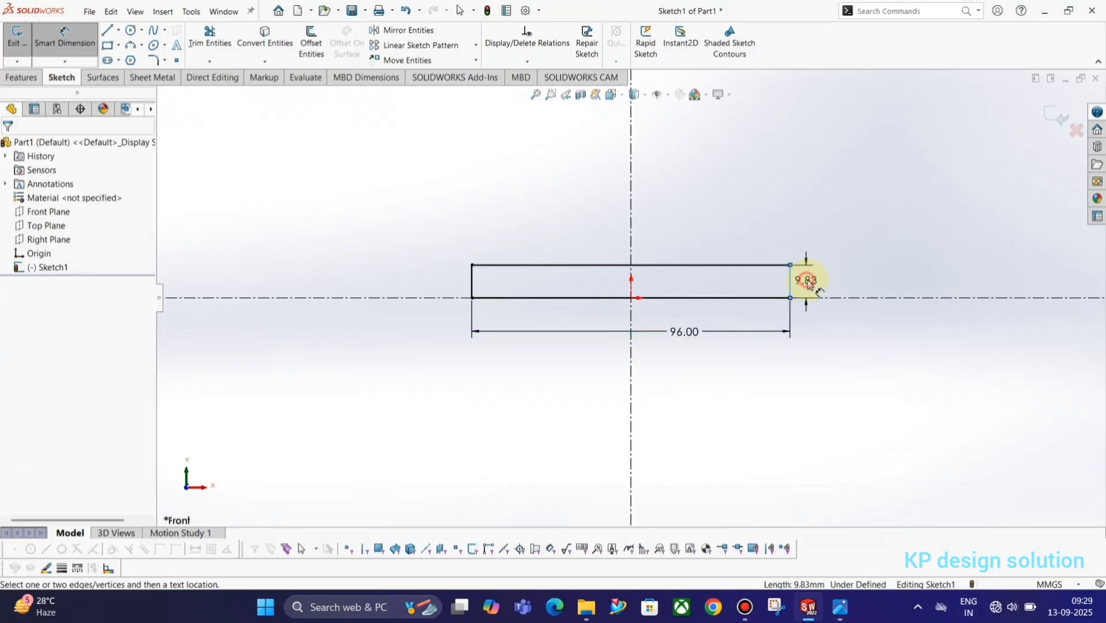
pyautogui.click(802, 281)
pyautogui.write('12')
pyautogui.press('Return')
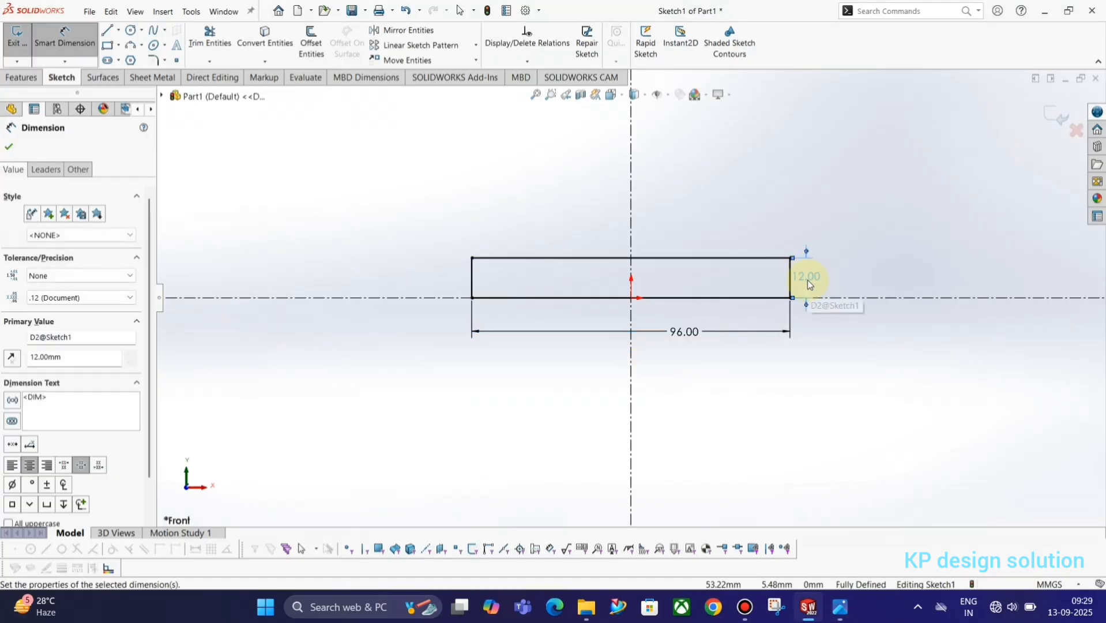
pyautogui.hotkey('alt', 'Tab')
pyautogui.hotkey('alt', 'Tab')
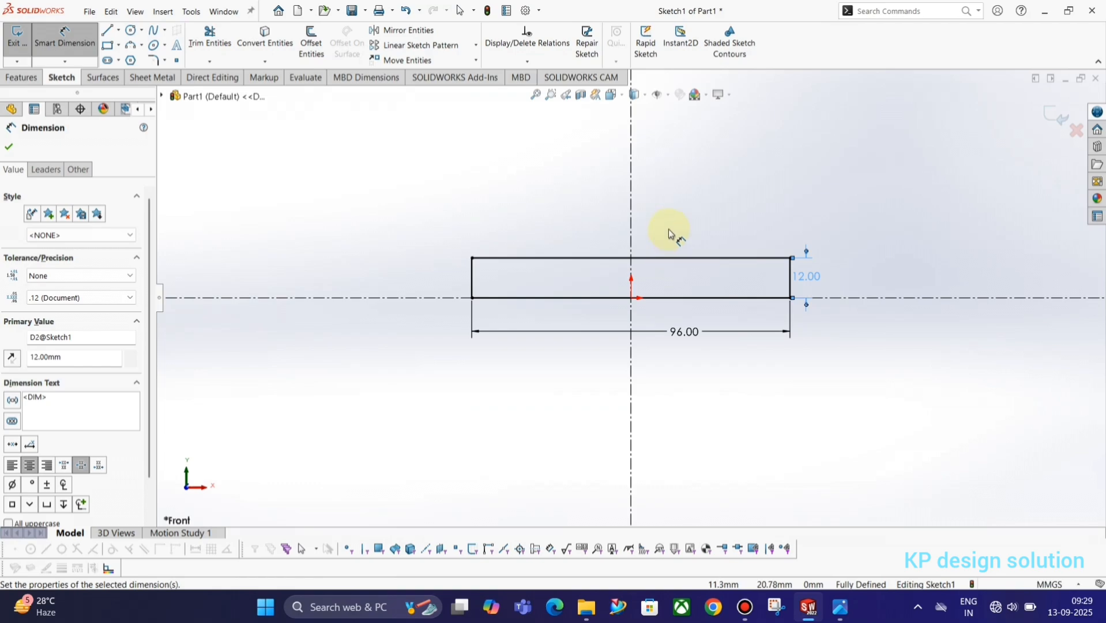
pyautogui.keyDown('ctrl'); pyautogui.moveTo(744, 309); pyautogui.dragTo(699, 394, button='middle'); pyautogui.keyUp('ctrl')
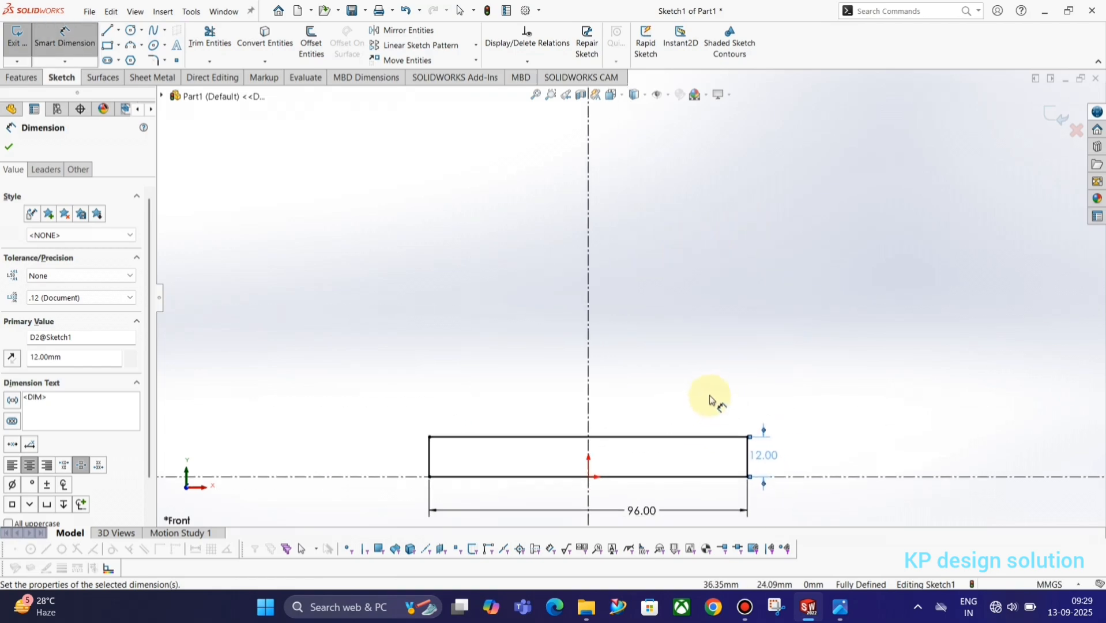
pyautogui.hotkey('alt', 'Tab')
pyautogui.hotkey('alt', 'Tab')
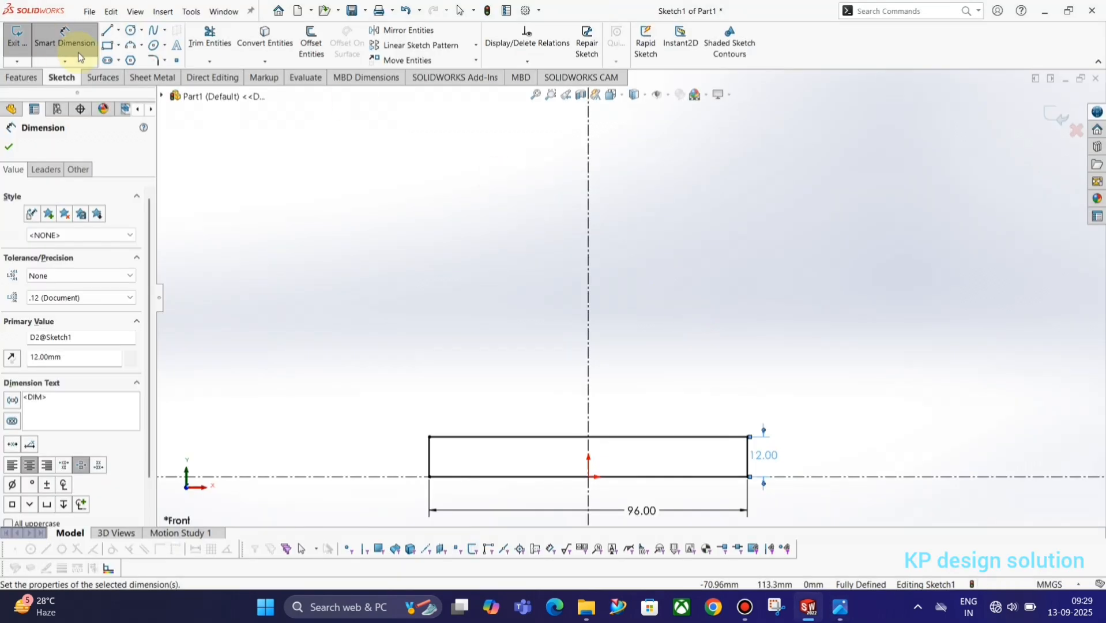
pyautogui.click(106, 32)
pyautogui.hotkey('alt', 'Tab')
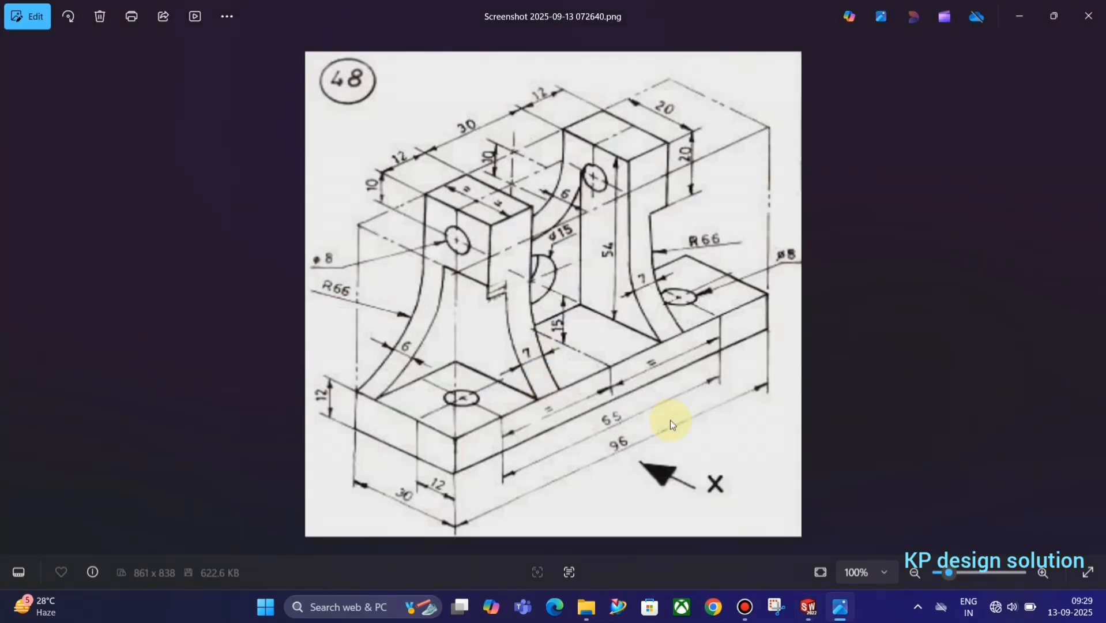
pyautogui.hotkey('alt', 'Tab')
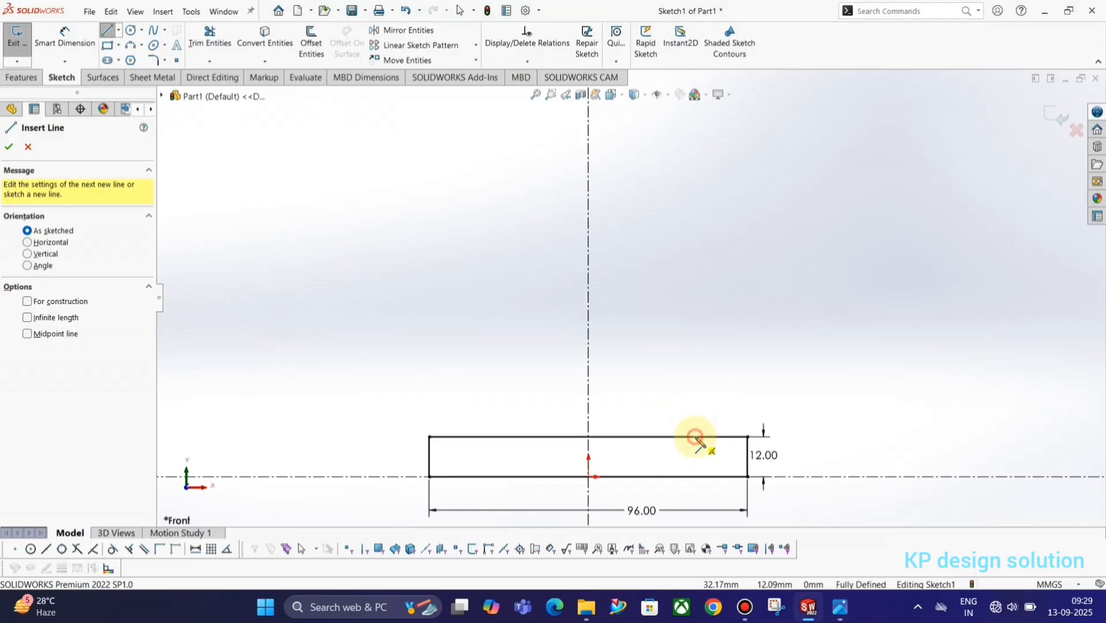
# Draw connected lines forming a stepped upright on the base's top edge, right of the centerline
pyautogui.click(694, 436)
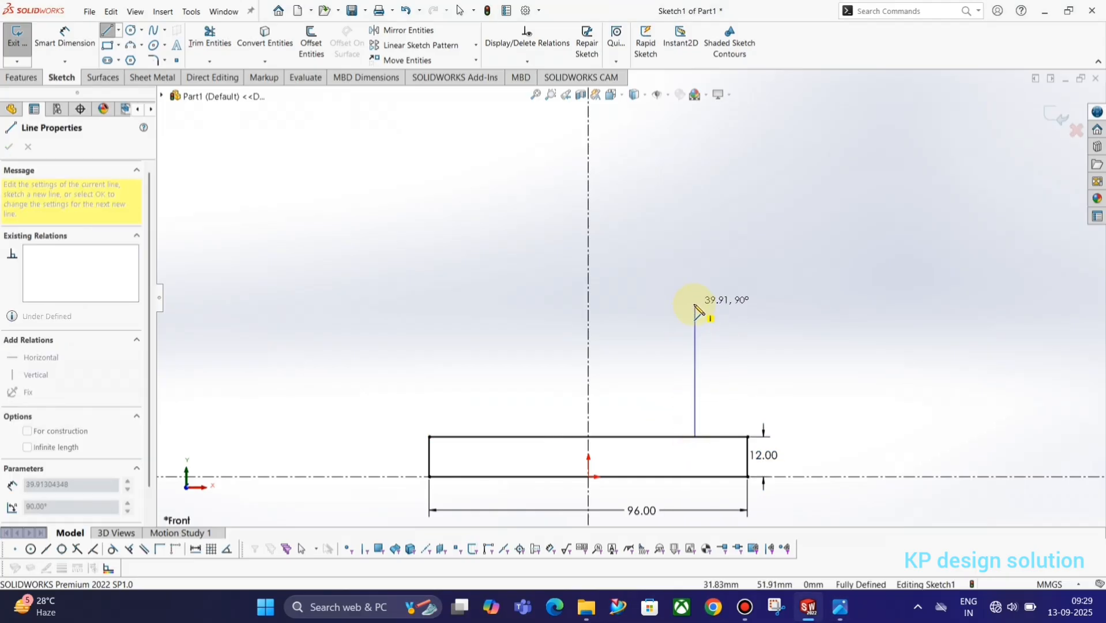
pyautogui.hotkey('alt', 'Tab')
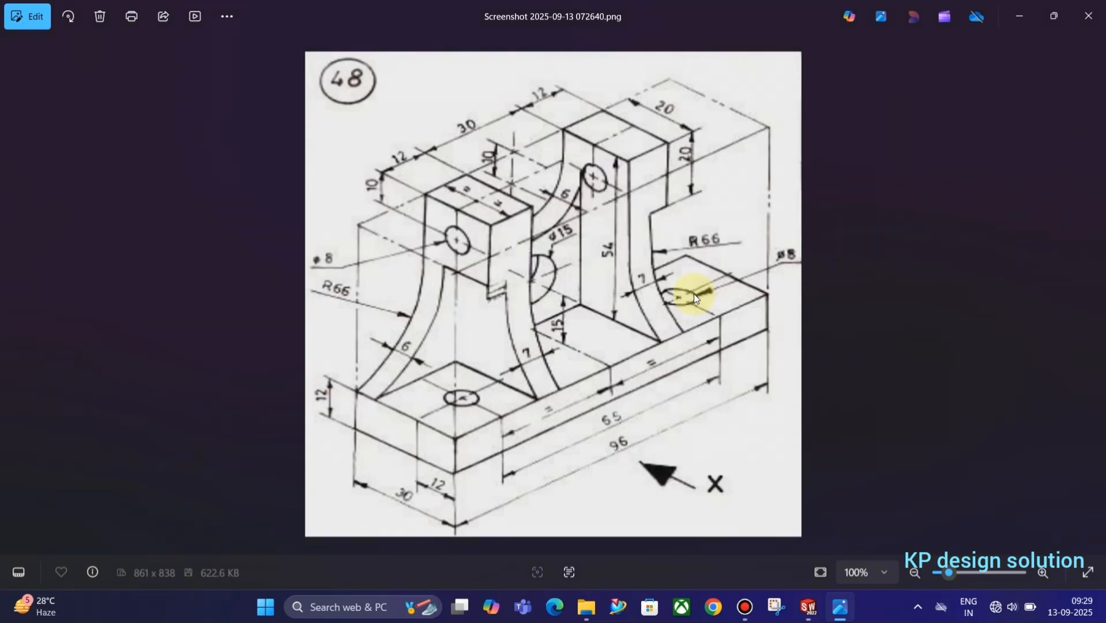
pyautogui.hotkey('alt', 'Tab')
pyautogui.hotkey('alt', 'Tab')
pyautogui.hotkey('alt', 'Tab')
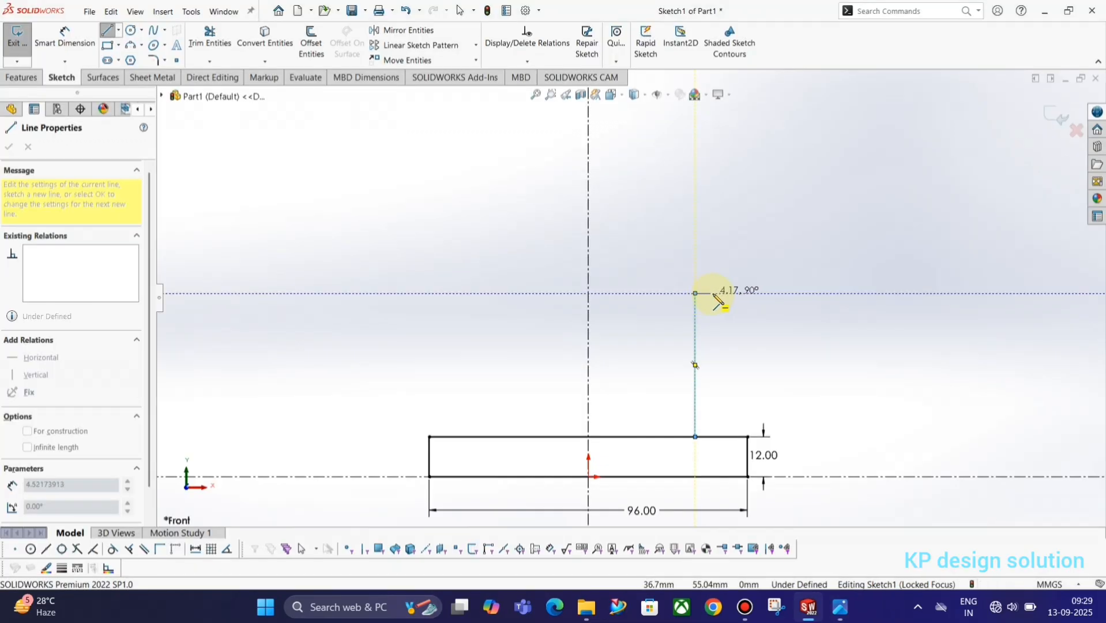
pyautogui.click(727, 293)
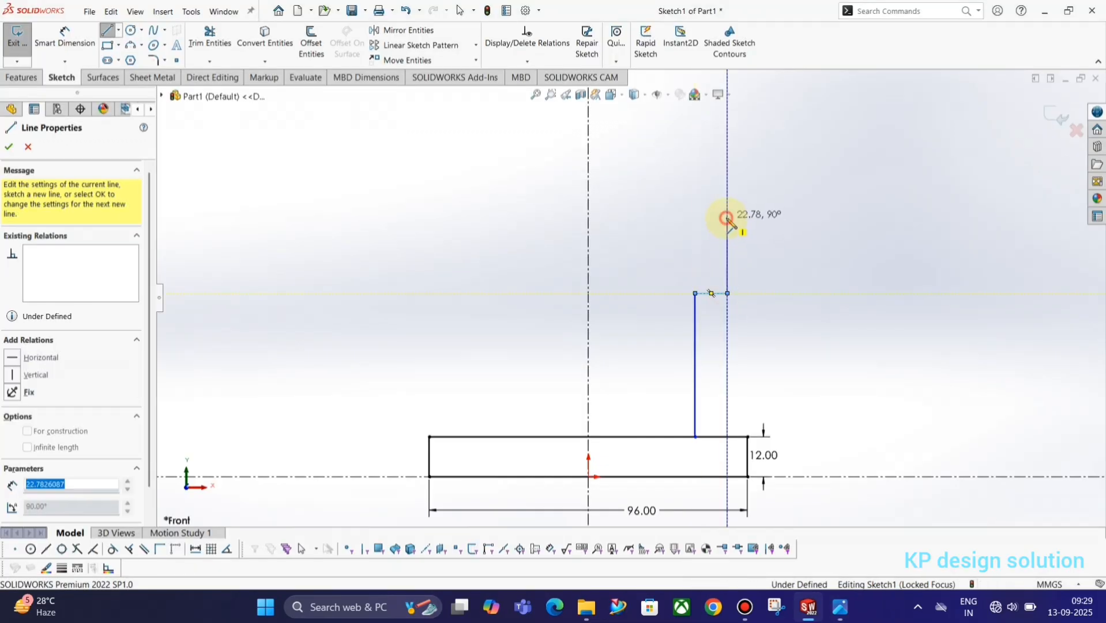
pyautogui.click(726, 218)
pyautogui.hotkey('alt', 'Tab')
pyautogui.hotkey('alt', 'Tab')
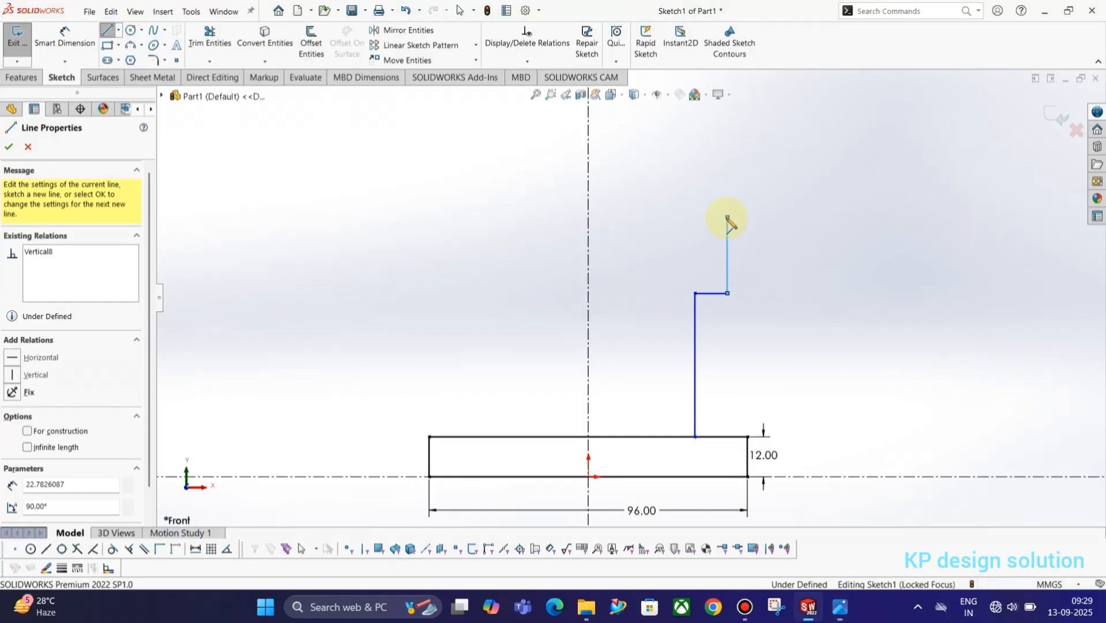
pyautogui.click(655, 218)
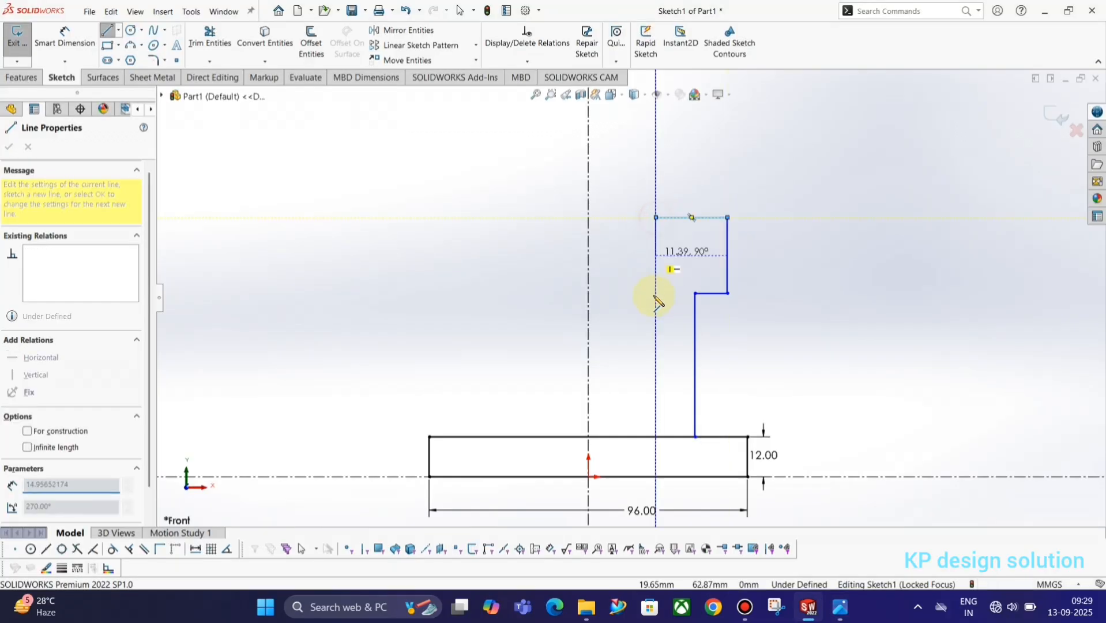
pyautogui.hotkey('alt', 'Tab')
pyautogui.hotkey('alt', 'Tab')
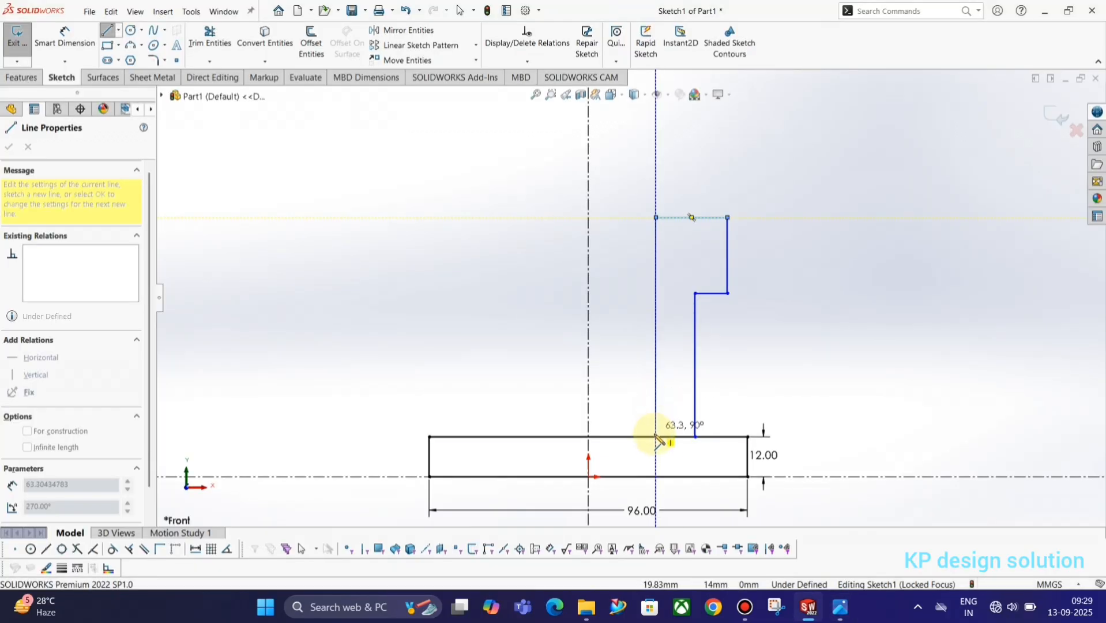
pyautogui.click(655, 436)
pyautogui.press('Escape')
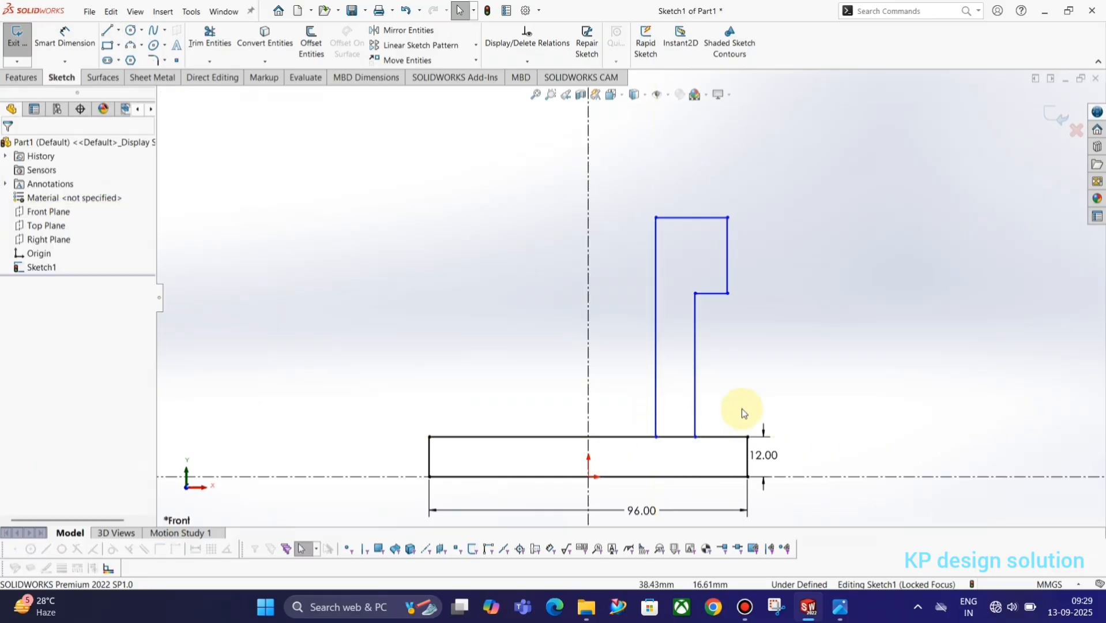
pyautogui.hotkey('alt', 'Tab')
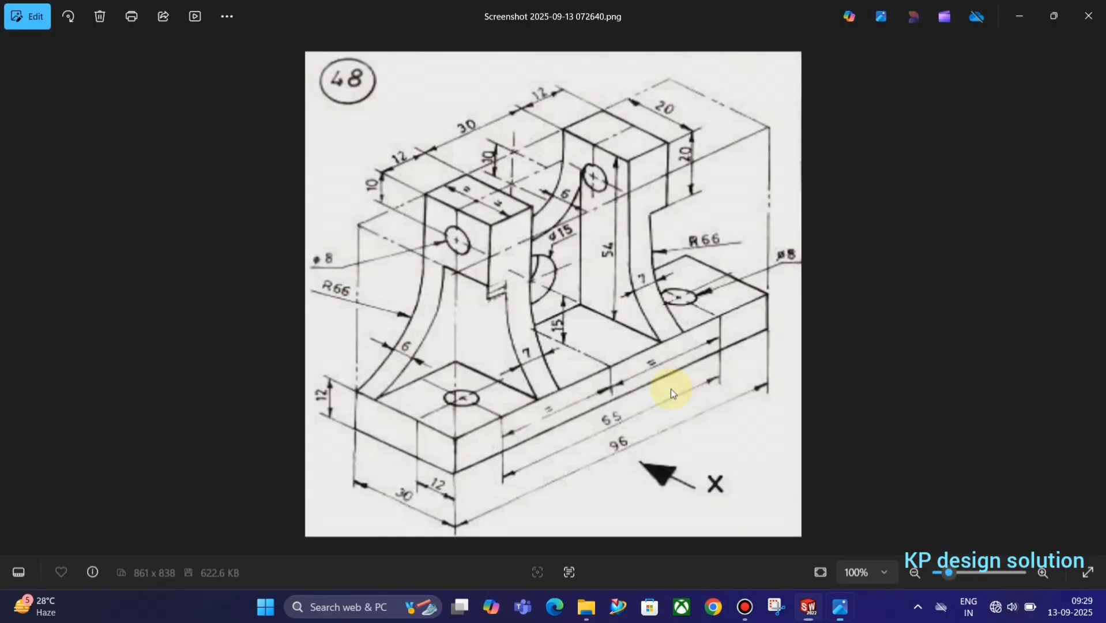
pyautogui.hotkey('alt', 'Tab')
# Dimension the upright's step height to 20 and its lower thickness to 7
pyautogui.moveTo(821, 300); pyautogui.dragTo(807, 185, button='right')
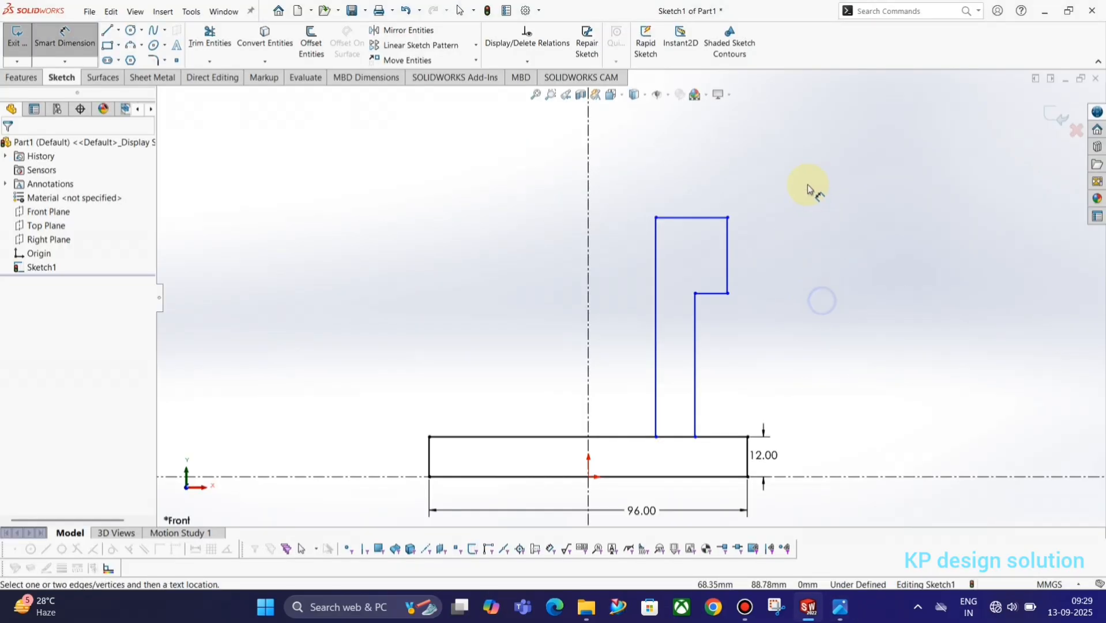
pyautogui.click(728, 252)
pyautogui.click(760, 248)
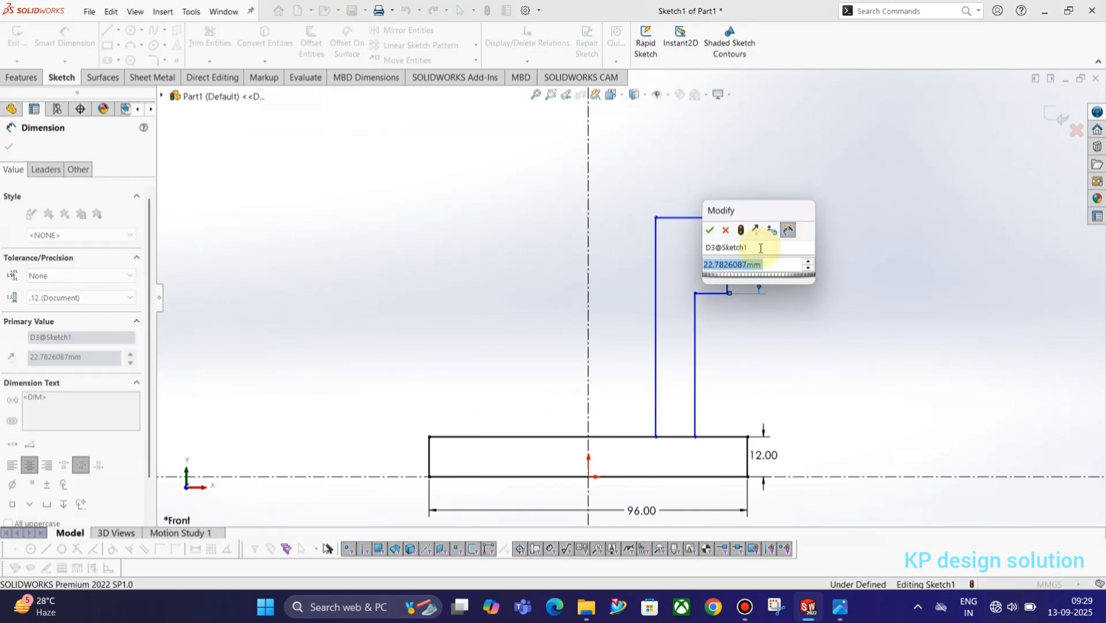
pyautogui.write('20')
pyautogui.press('Return')
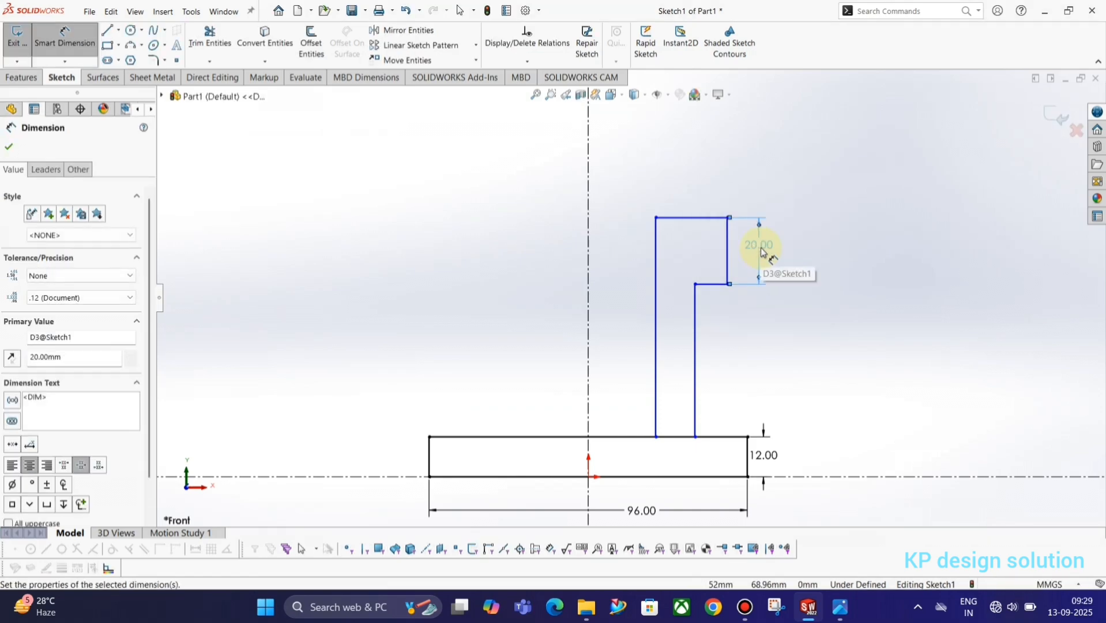
pyautogui.hotkey('alt', 'Tab')
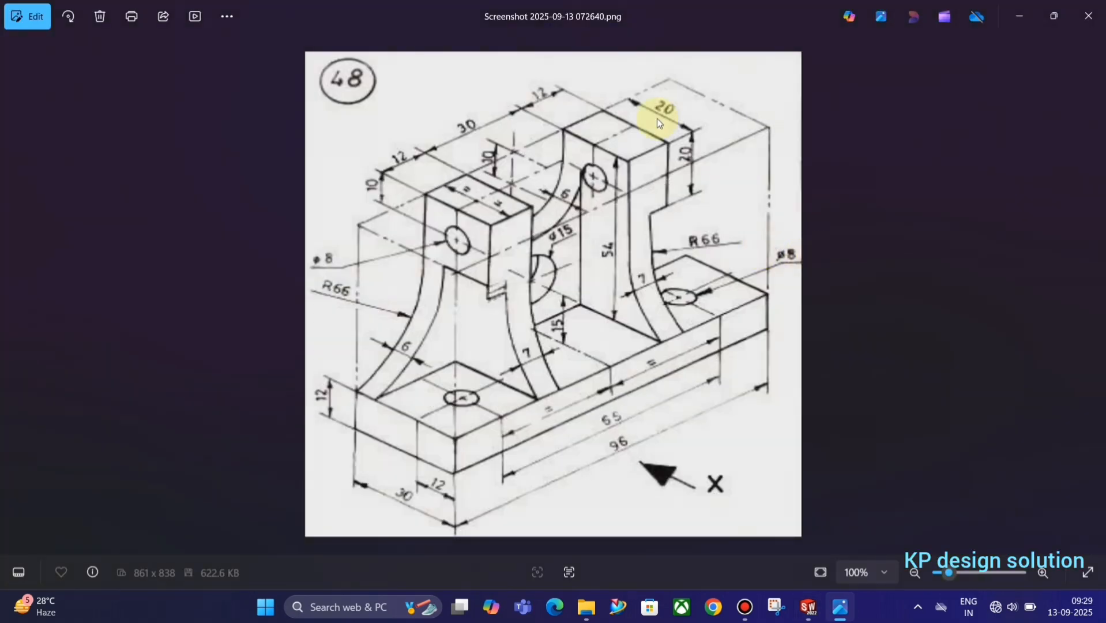
pyautogui.hotkey('alt', 'Tab')
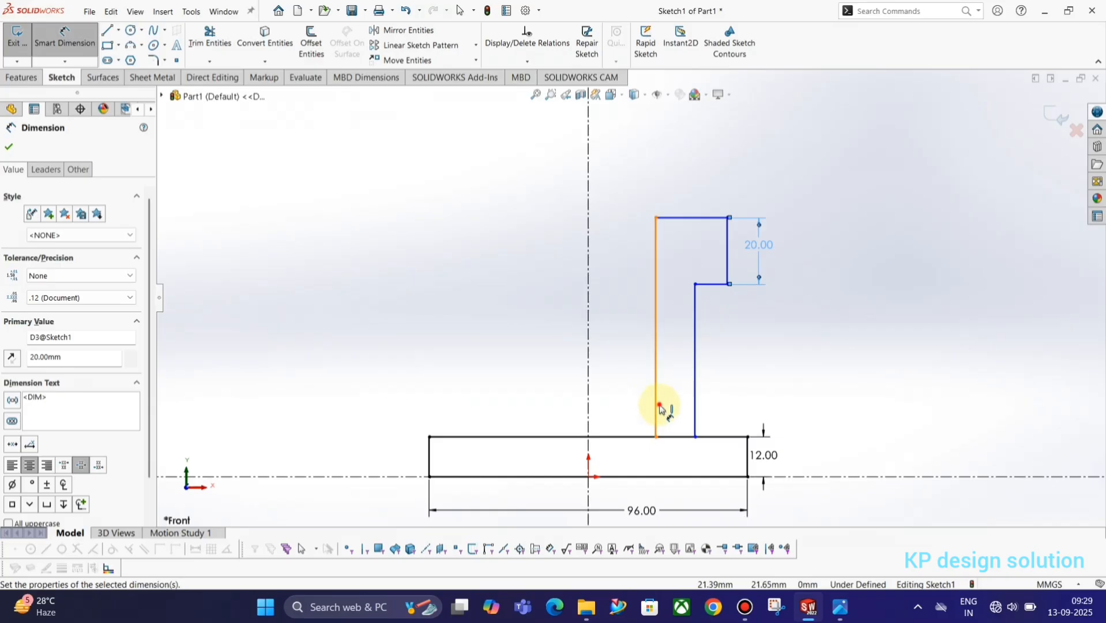
pyautogui.click(661, 407)
pyautogui.click(696, 403)
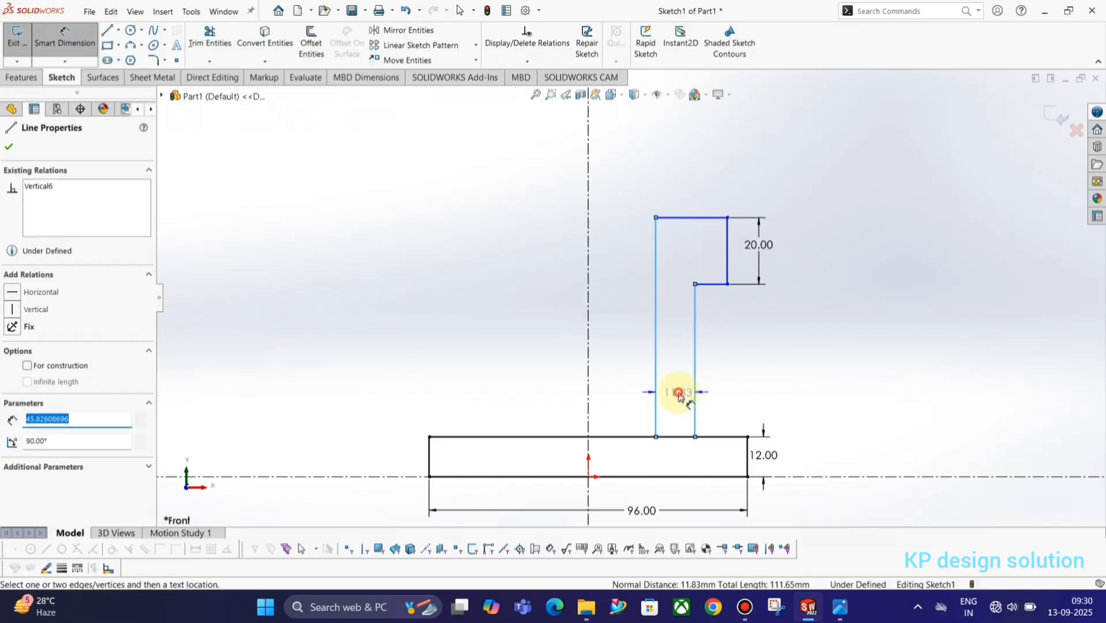
pyautogui.click(679, 393)
pyautogui.write('7')
pyautogui.press('Return')
# Dimension the upright's top edge to 12 wide
pyautogui.hotkey('alt', 'Tab')
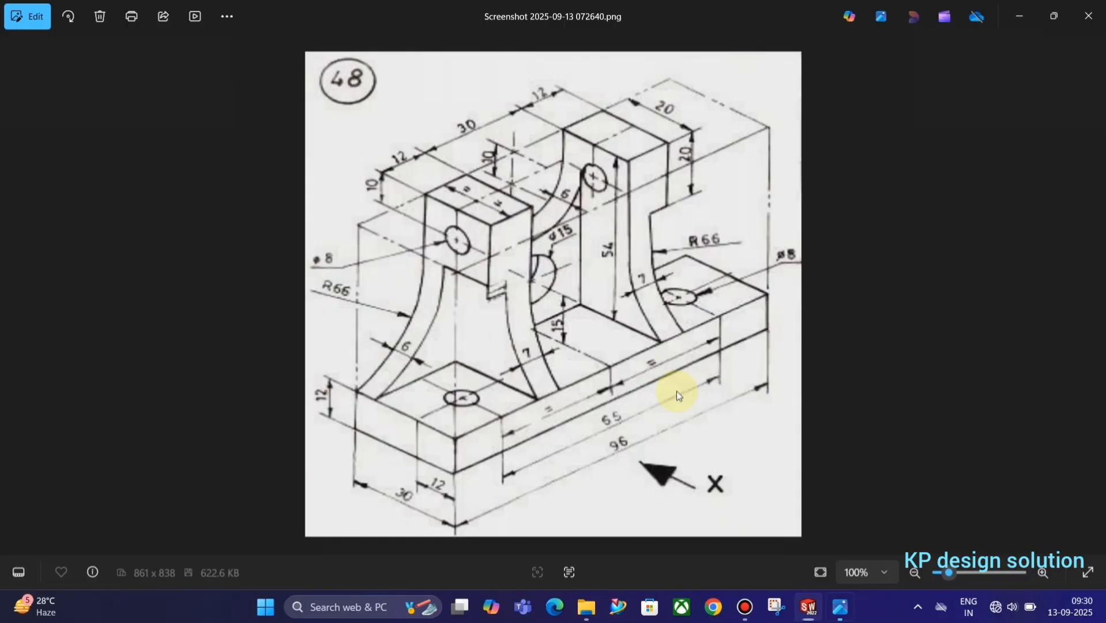
pyautogui.hotkey('alt', 'Tab')
pyautogui.click(676, 218)
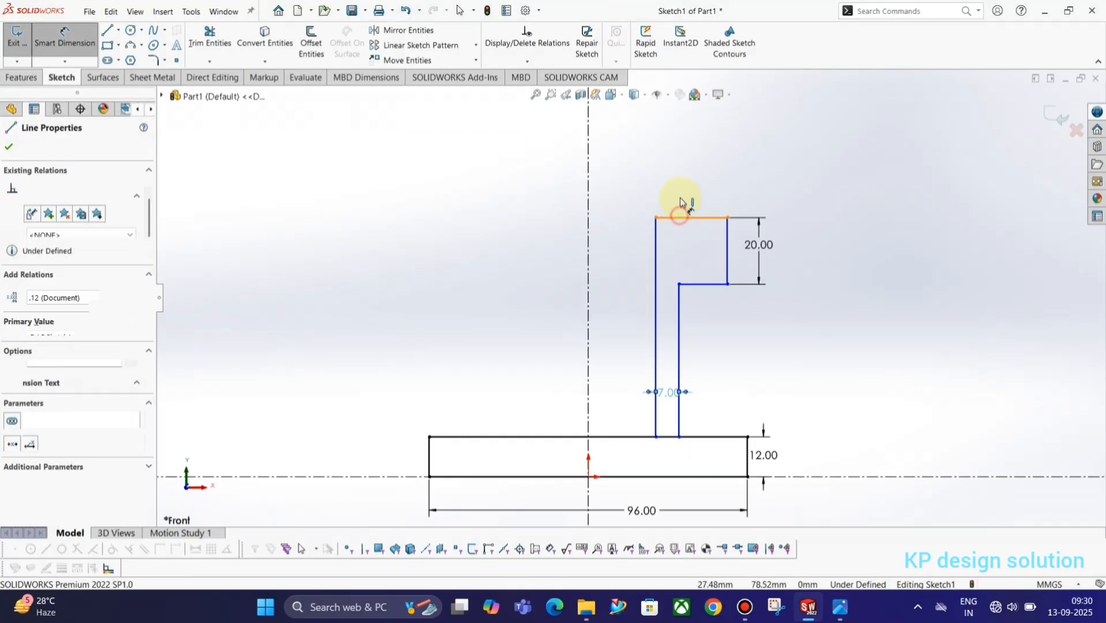
pyautogui.click(681, 196)
pyautogui.press('Return')
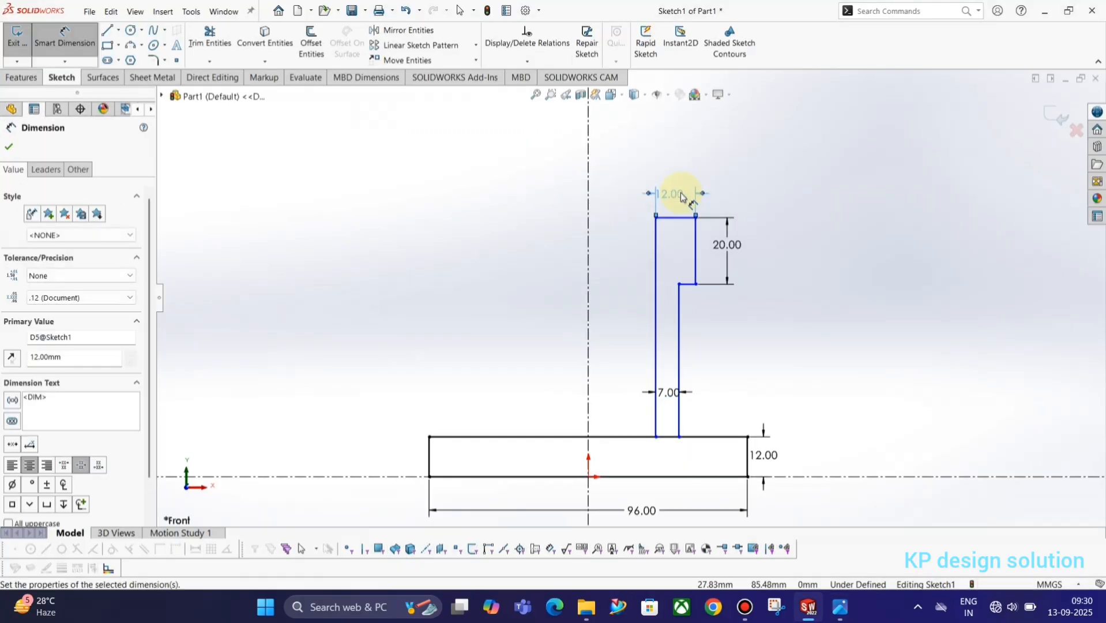
pyautogui.hotkey('alt', 'Tab')
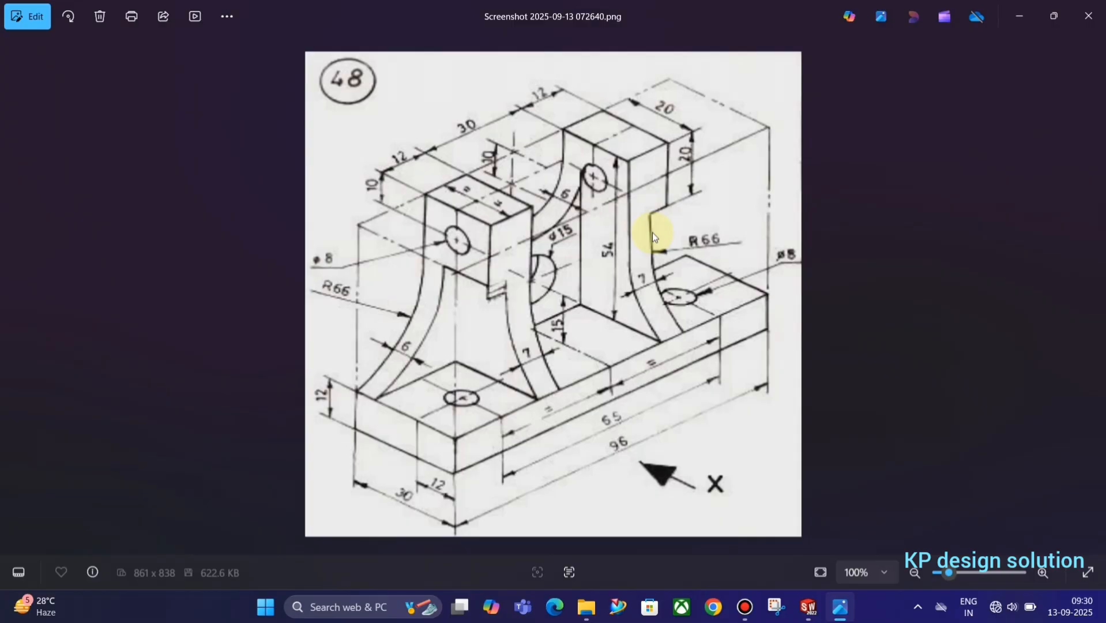
pyautogui.hotkey('alt', 'Tab')
pyautogui.click(590, 241)
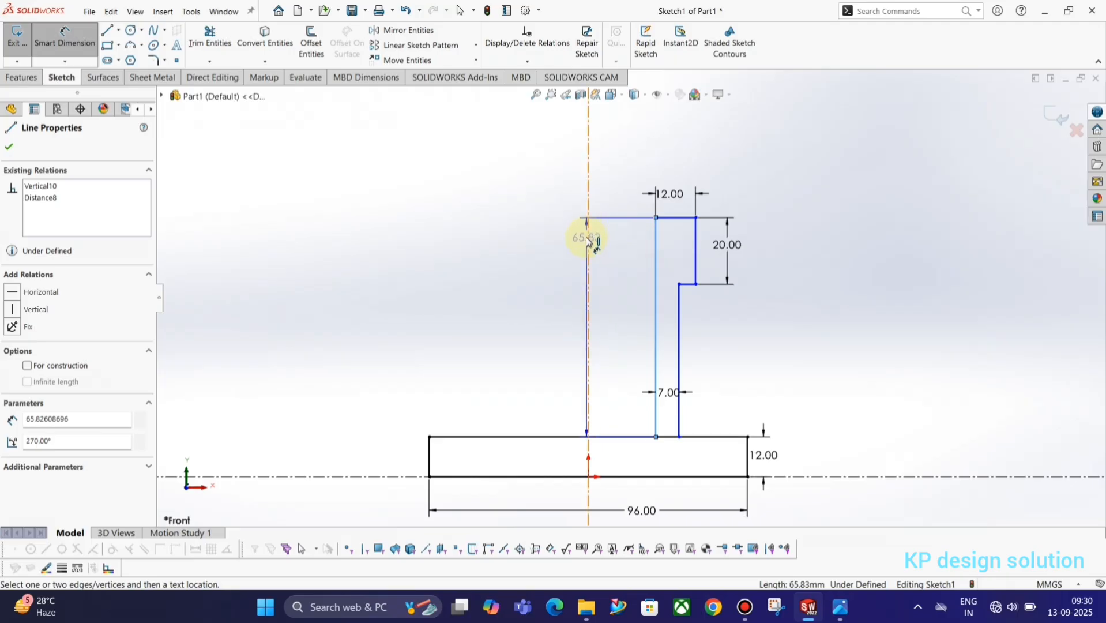
# Set the upright's offset from the centerline to 30 and its height above the base to 54
pyautogui.click(578, 179)
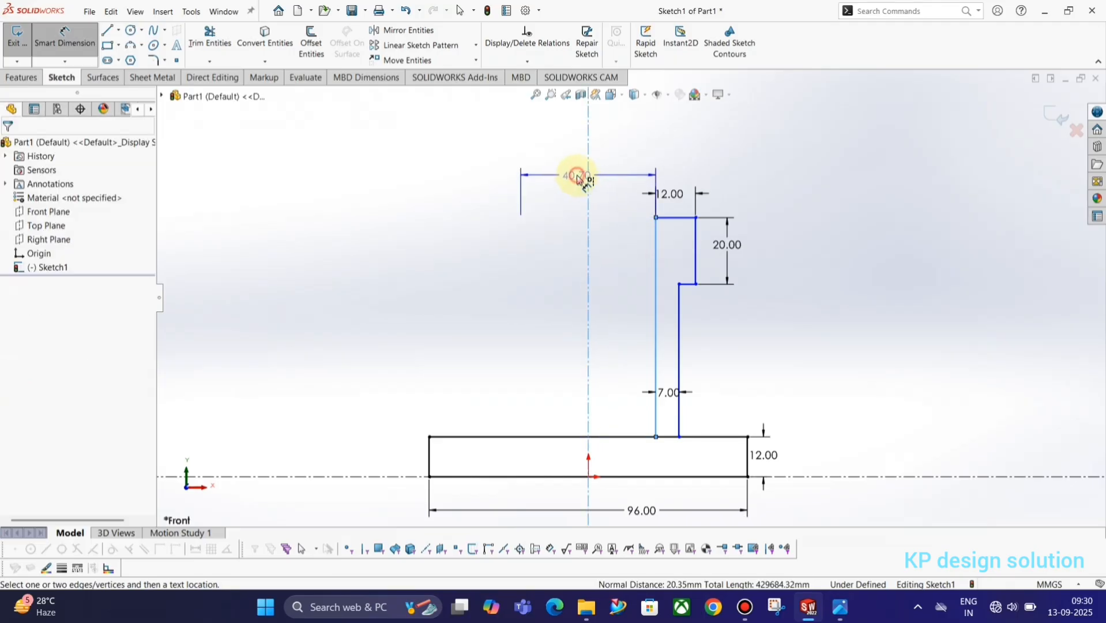
pyautogui.hotkey('alt', 'Tab')
pyautogui.hotkey('alt', 'Tab')
pyautogui.write('30')
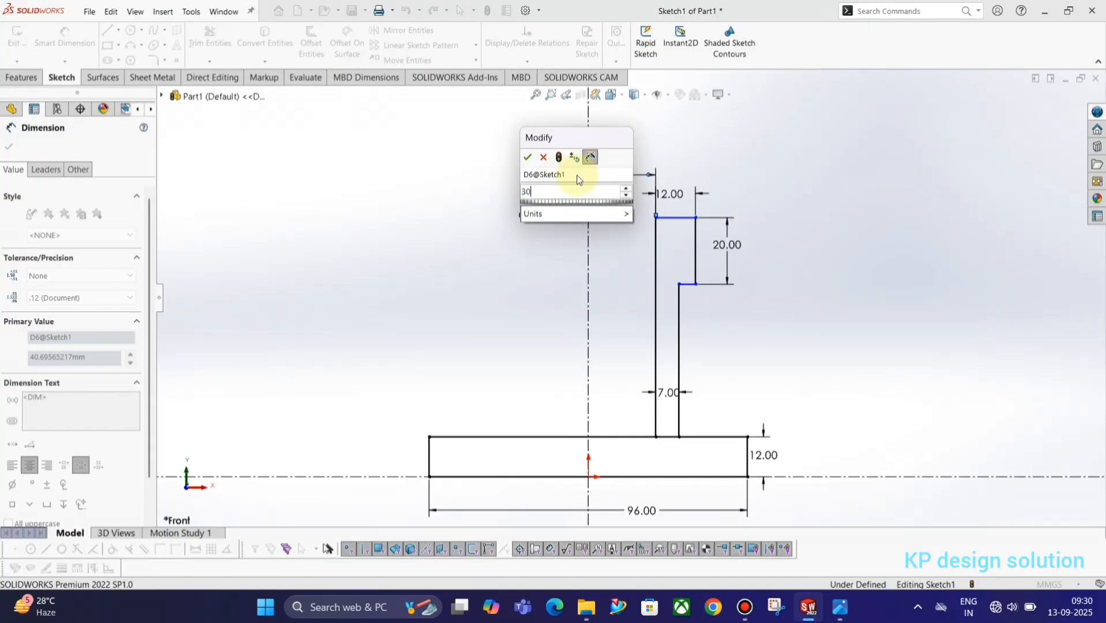
pyautogui.press('Return')
pyautogui.press('Escape')
pyautogui.hotkey('alt', 'Tab')
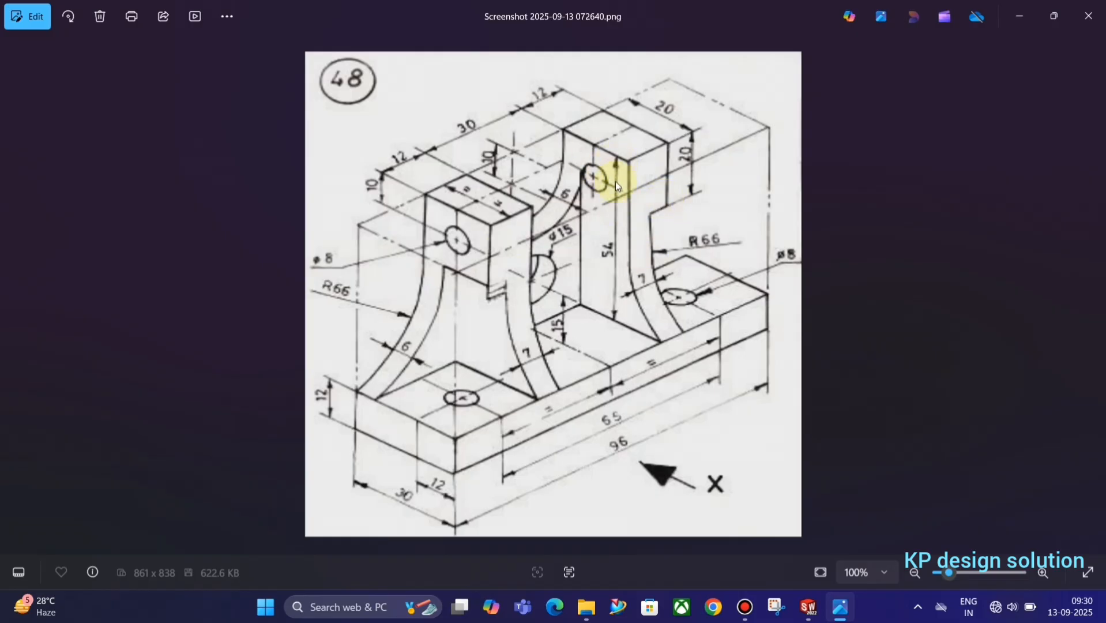
pyautogui.hotkey('alt', 'Tab')
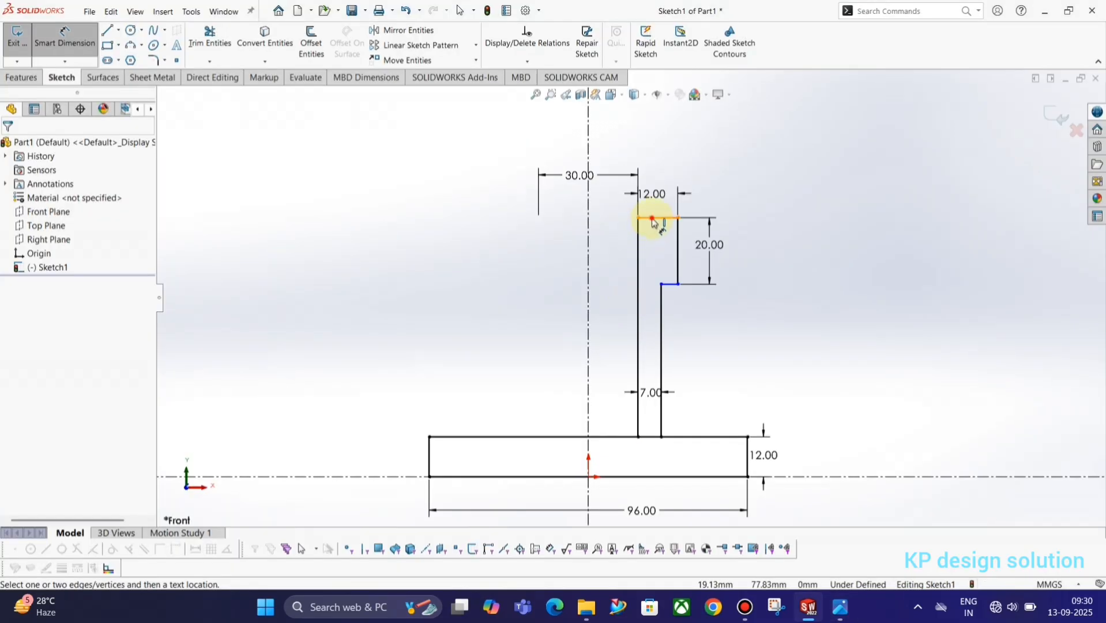
pyautogui.click(650, 217)
pyautogui.click(699, 436)
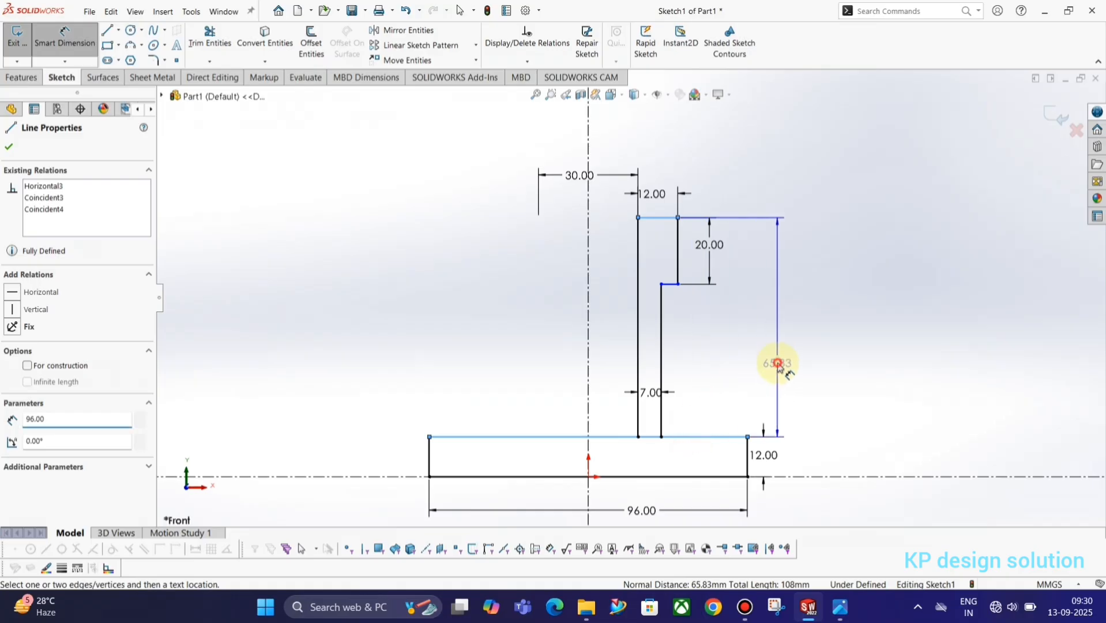
pyautogui.click(777, 363)
pyautogui.write('54')
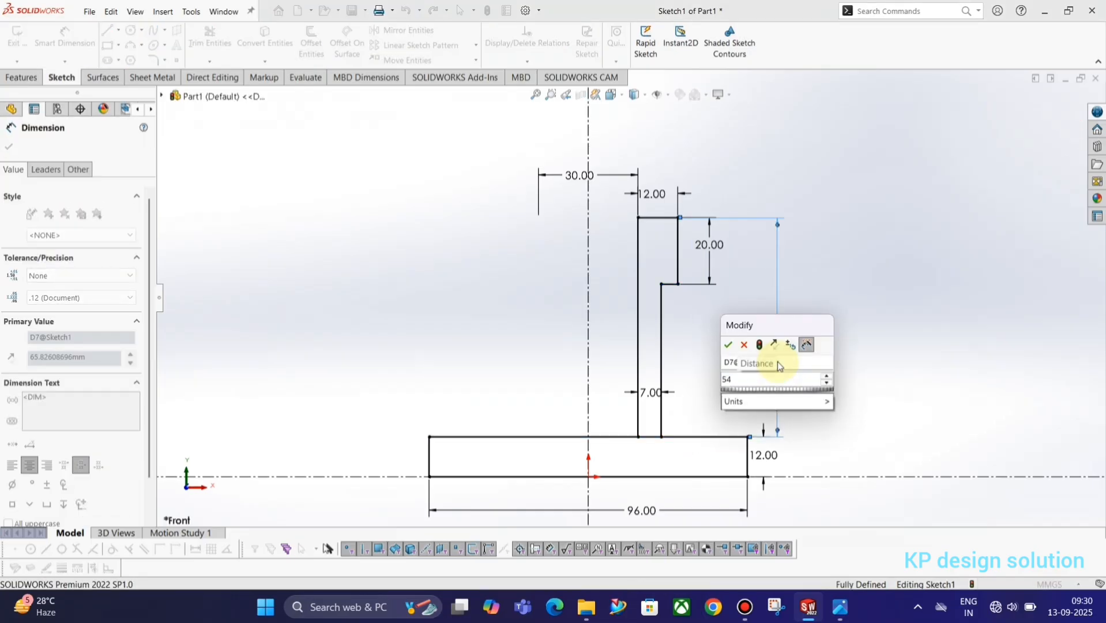
pyautogui.press('Return')
pyautogui.press('Escape')
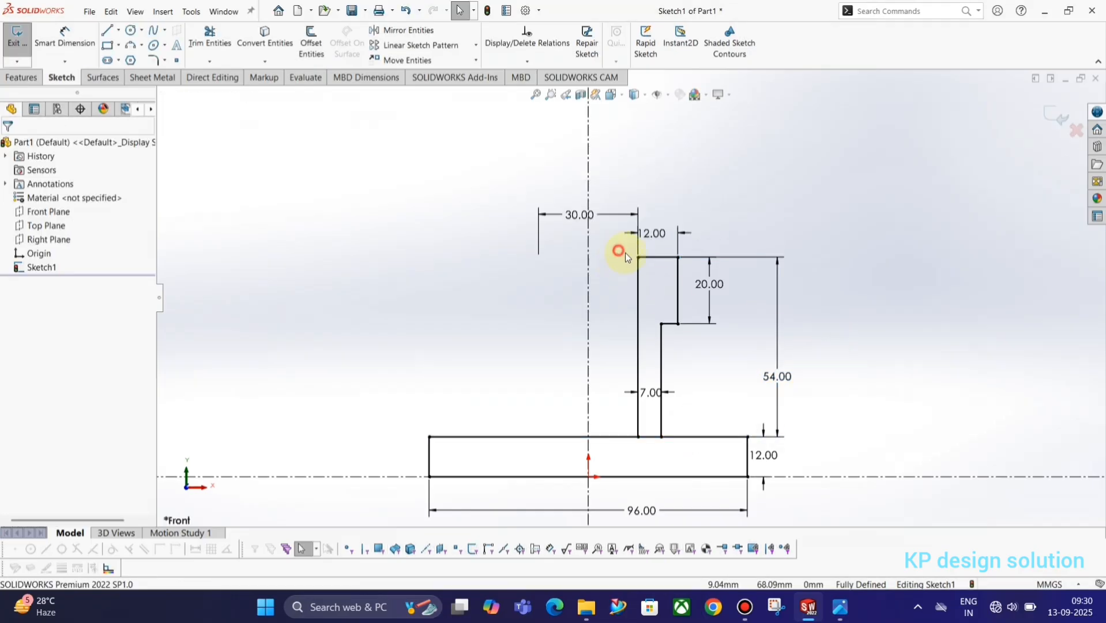
# Mirror the right upright's lines about the vertical centerline to create the left upright
pyautogui.moveTo(617, 250); pyautogui.dragTo(695, 446)
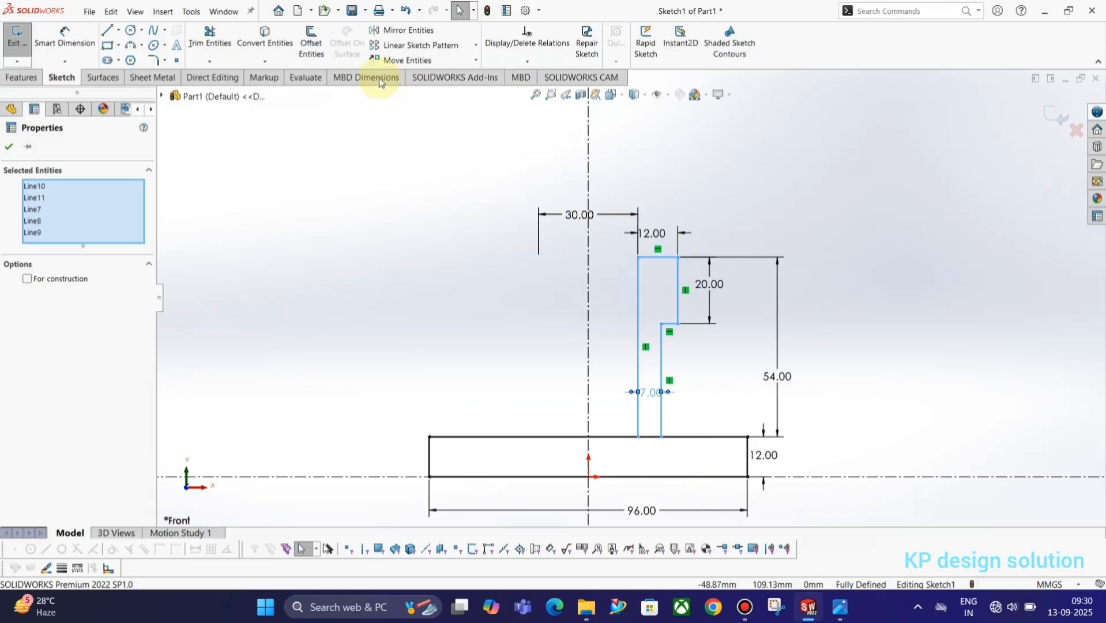
pyautogui.click(402, 32)
pyautogui.click(64, 357)
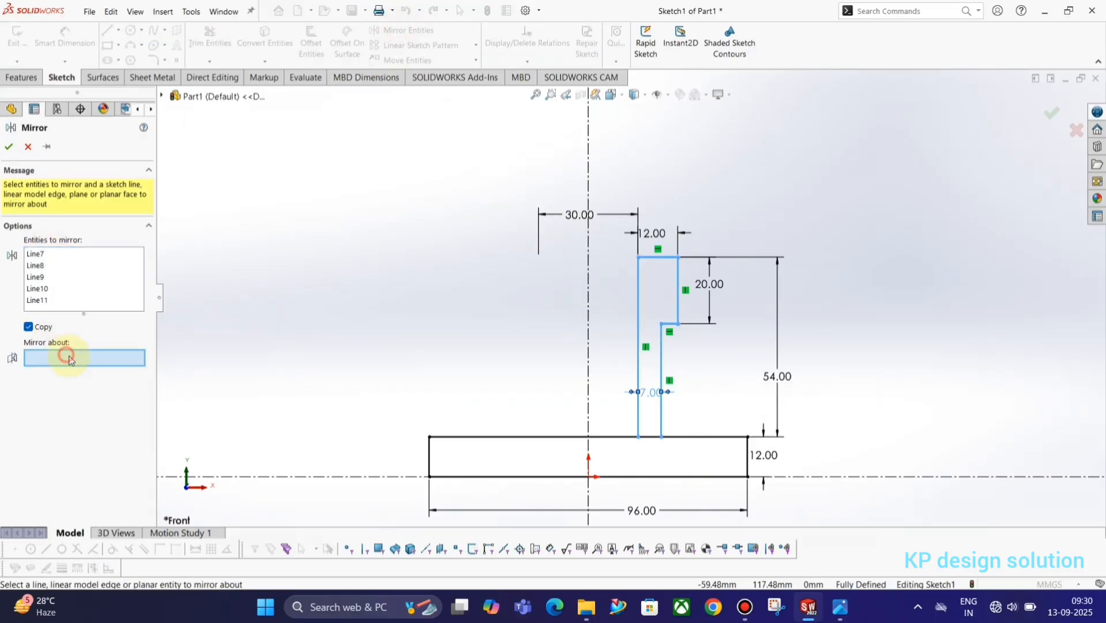
pyautogui.click(588, 180)
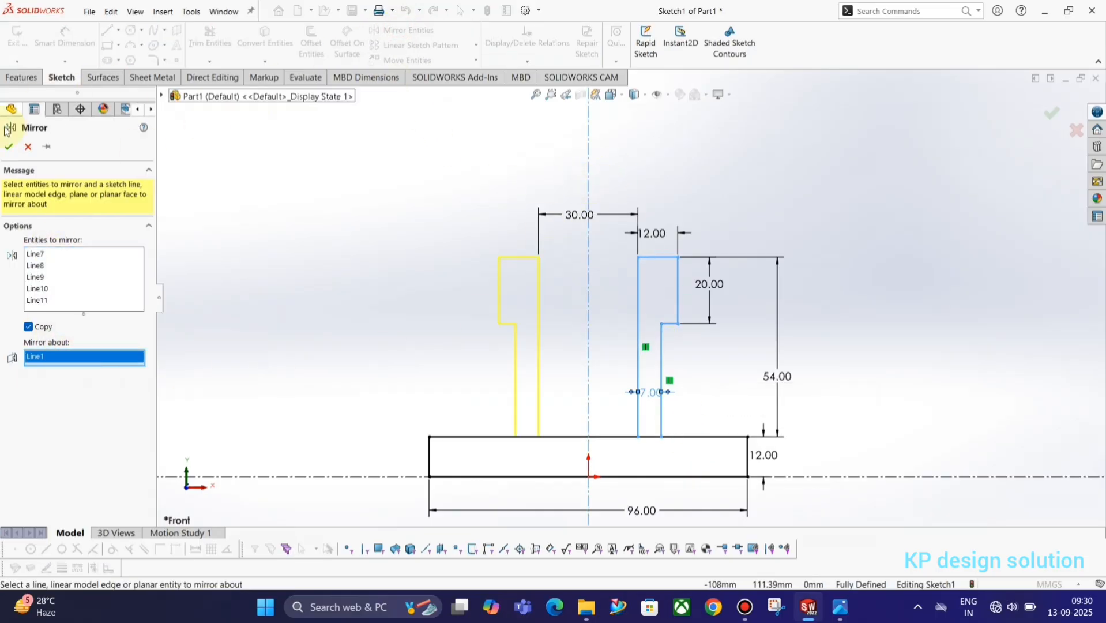
pyautogui.click(9, 148)
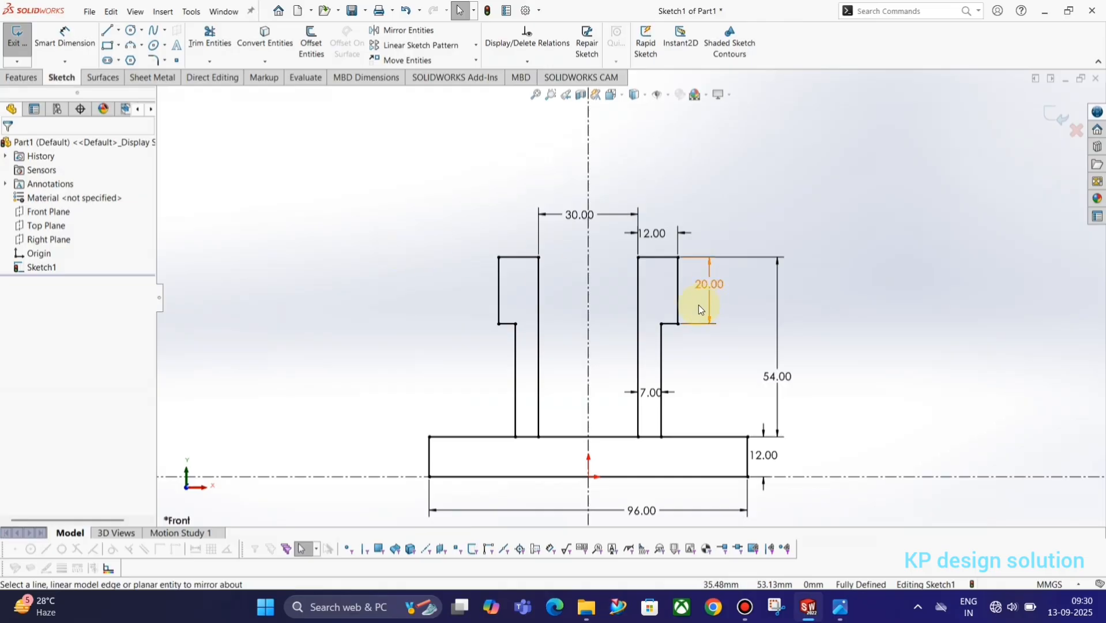
# Draw a 3-point arc from the left upright's step down to the base's left corner
pyautogui.hotkey('alt', 'Tab')
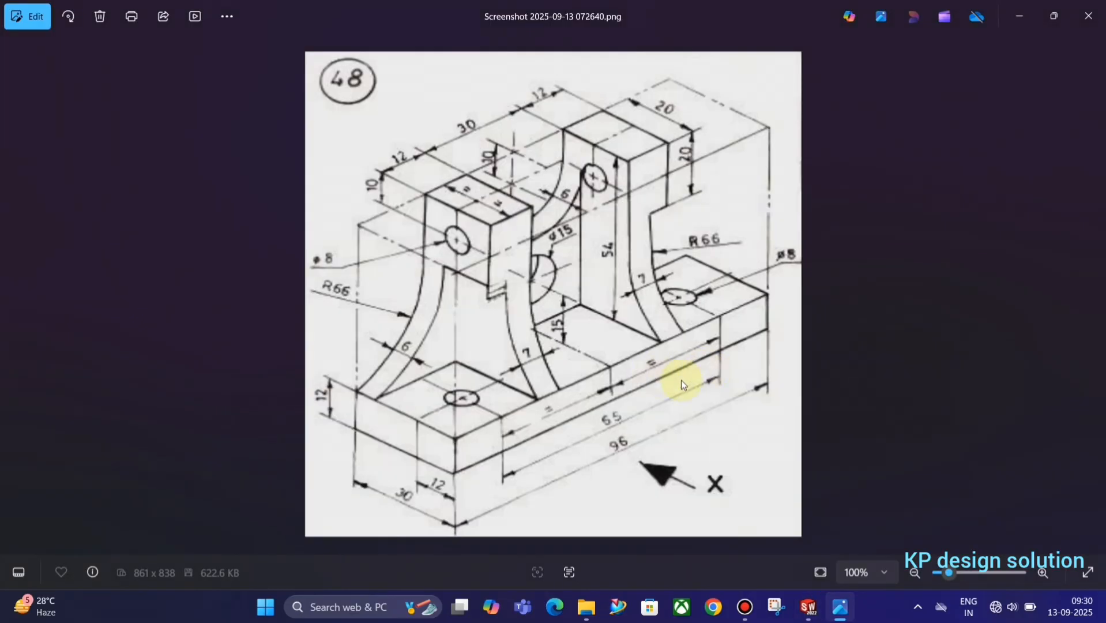
pyautogui.hotkey('alt', 'Tab')
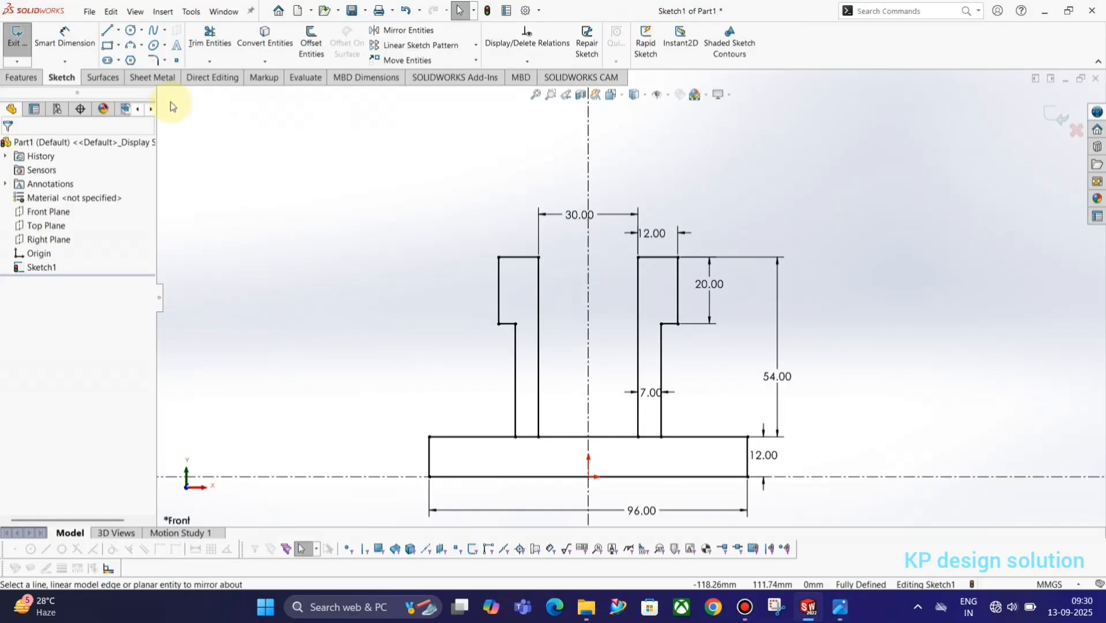
pyautogui.click(132, 49)
pyautogui.hotkey('alt', 'Tab')
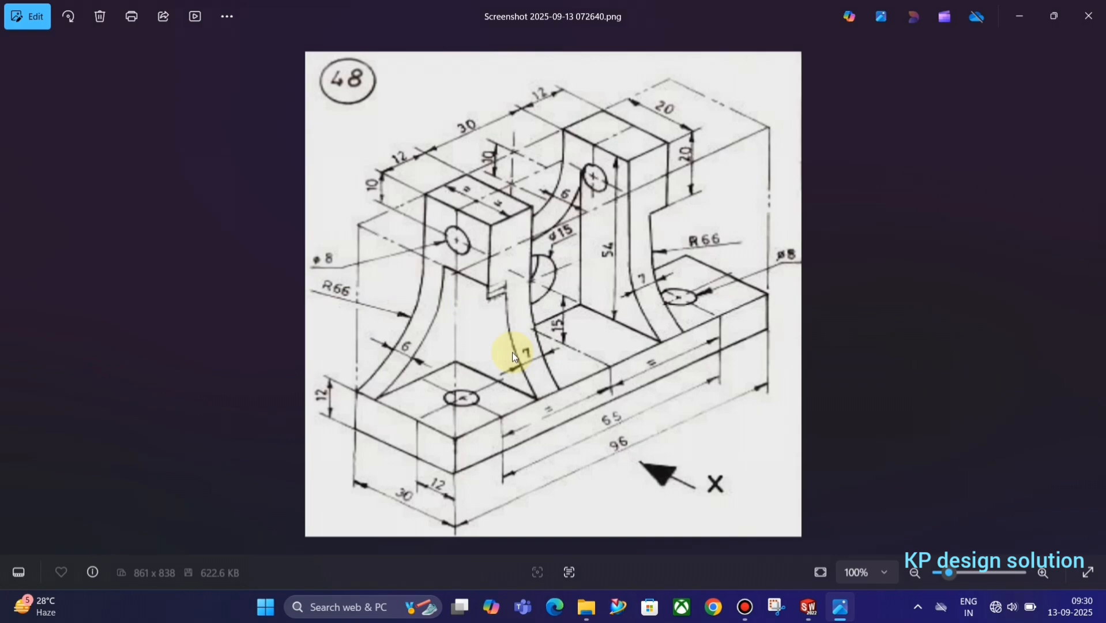
pyautogui.hotkey('alt', 'Tab')
pyautogui.moveTo(499, 324); pyautogui.dragTo(430, 437)
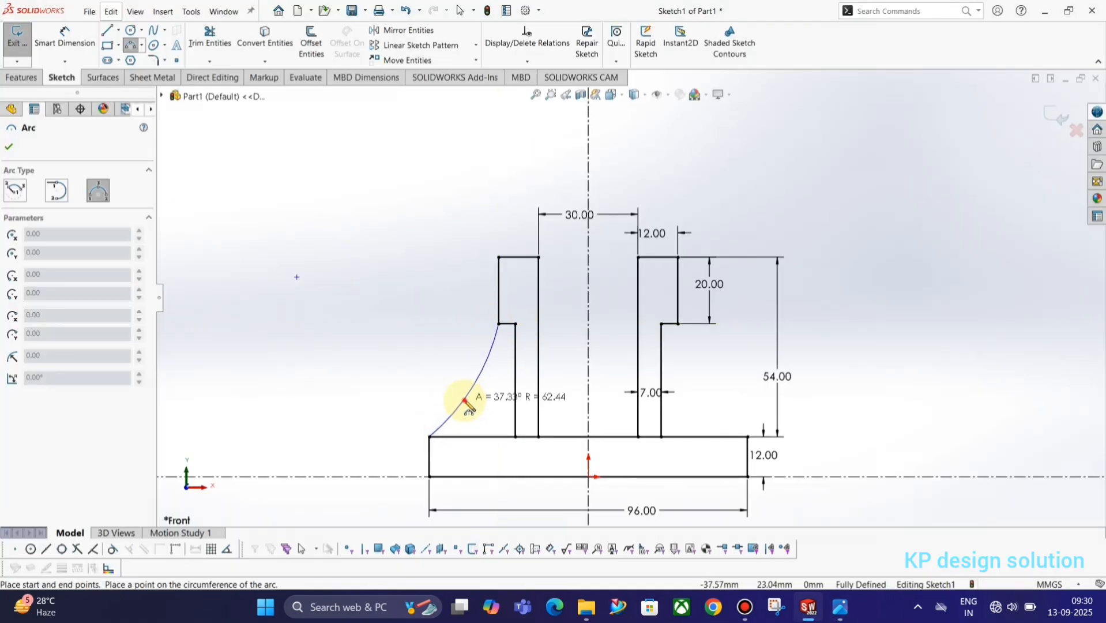
pyautogui.click(495, 396)
pyautogui.press('Escape')
pyautogui.hotkey('alt', 'Tab')
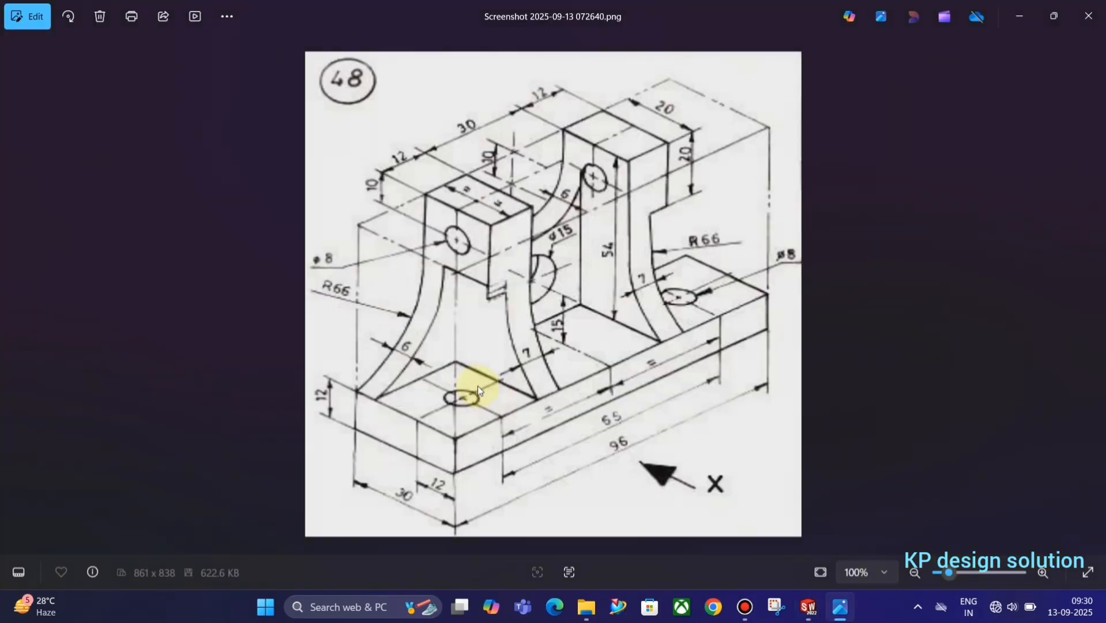
pyautogui.hotkey('alt', 'Tab')
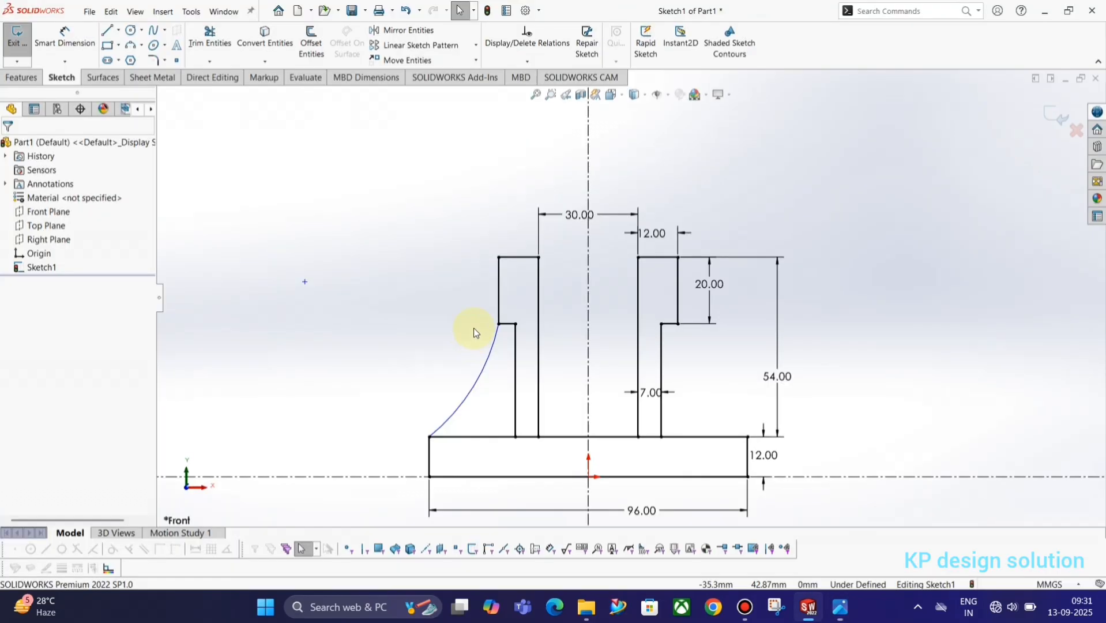
pyautogui.hotkey('alt', 'Tab')
pyautogui.hotkey('alt', 'Tab')
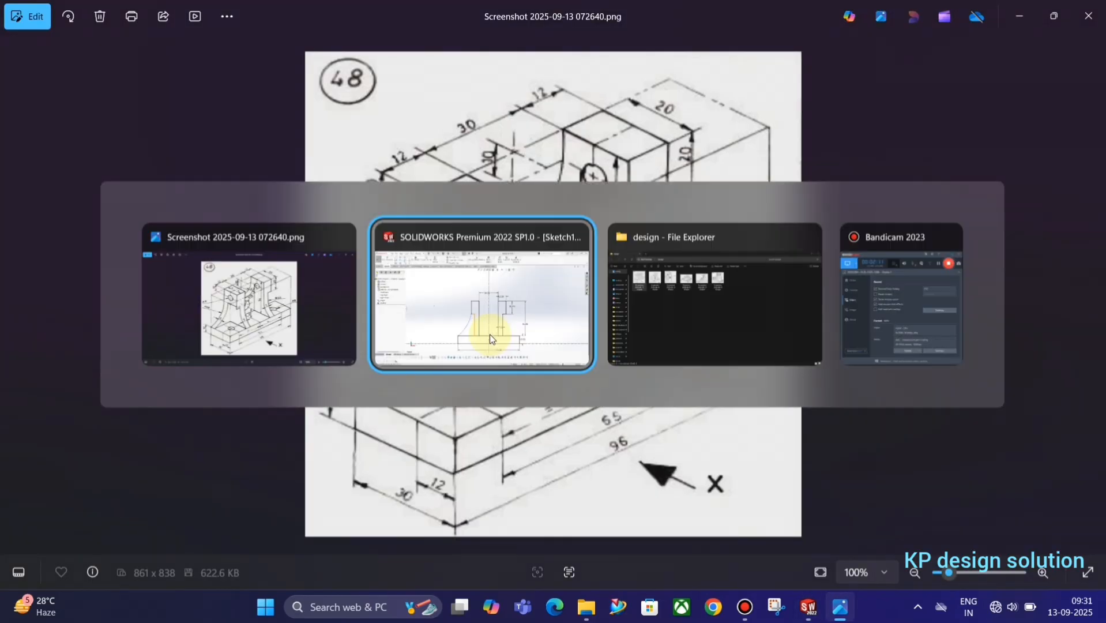
# Make the arc tangent to the left upright's upper vertical line
pyautogui.click(501, 311)
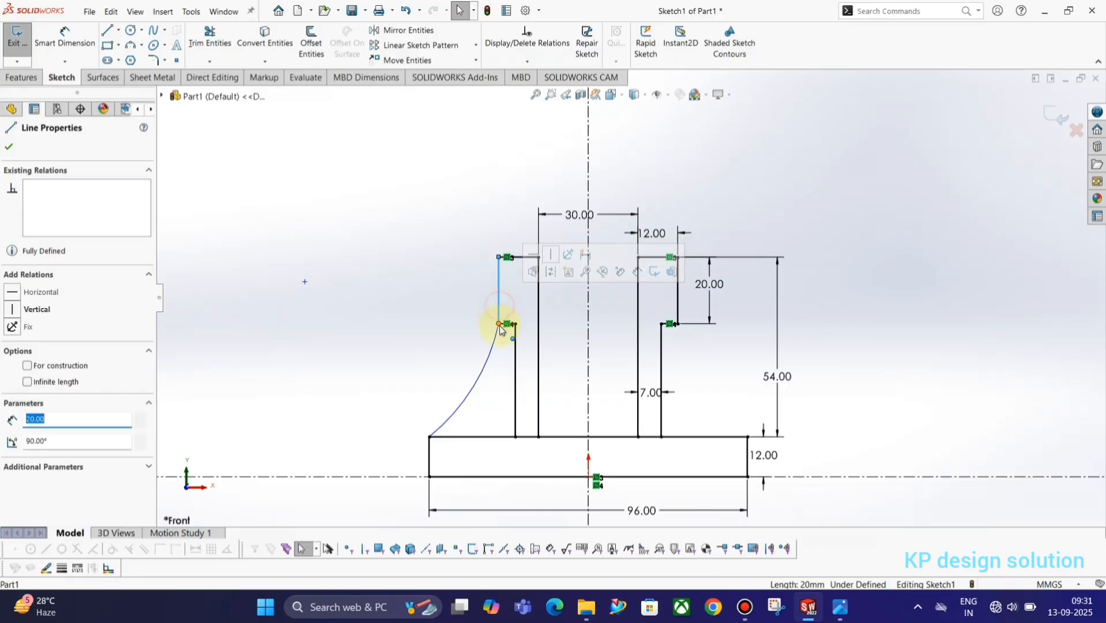
pyautogui.click(499, 328)
pyautogui.keyDown('ctrl'); pyautogui.click(499, 316); pyautogui.keyUp('ctrl')
pyautogui.click(529, 286)
pyautogui.click(407, 296)
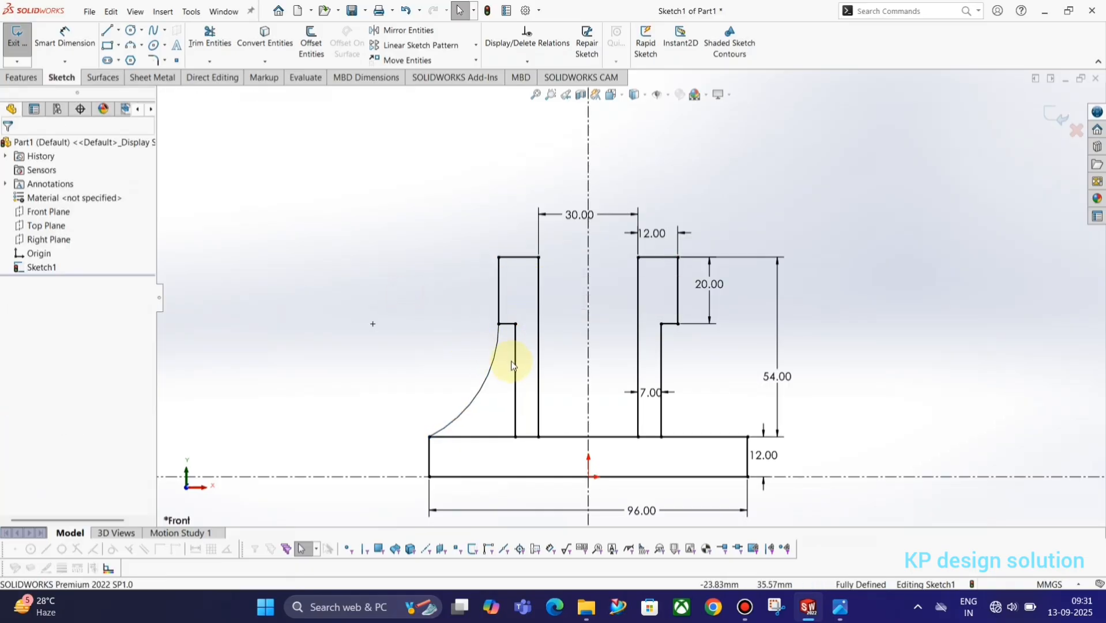
# Give the arc a radius of 66
pyautogui.click(495, 408)
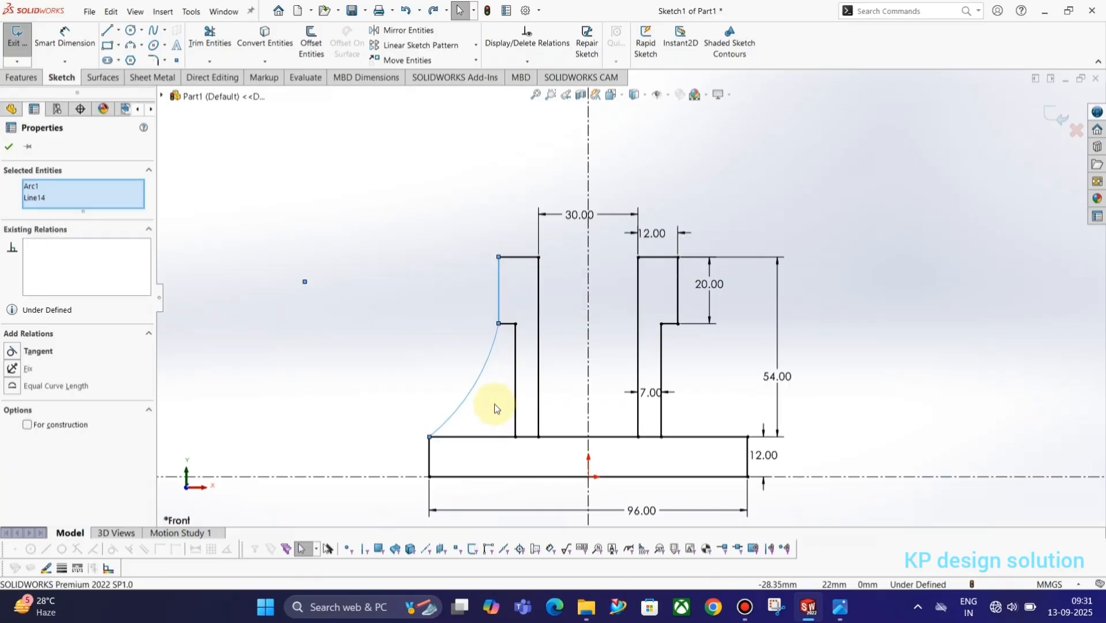
pyautogui.hotkey('alt', 'Tab')
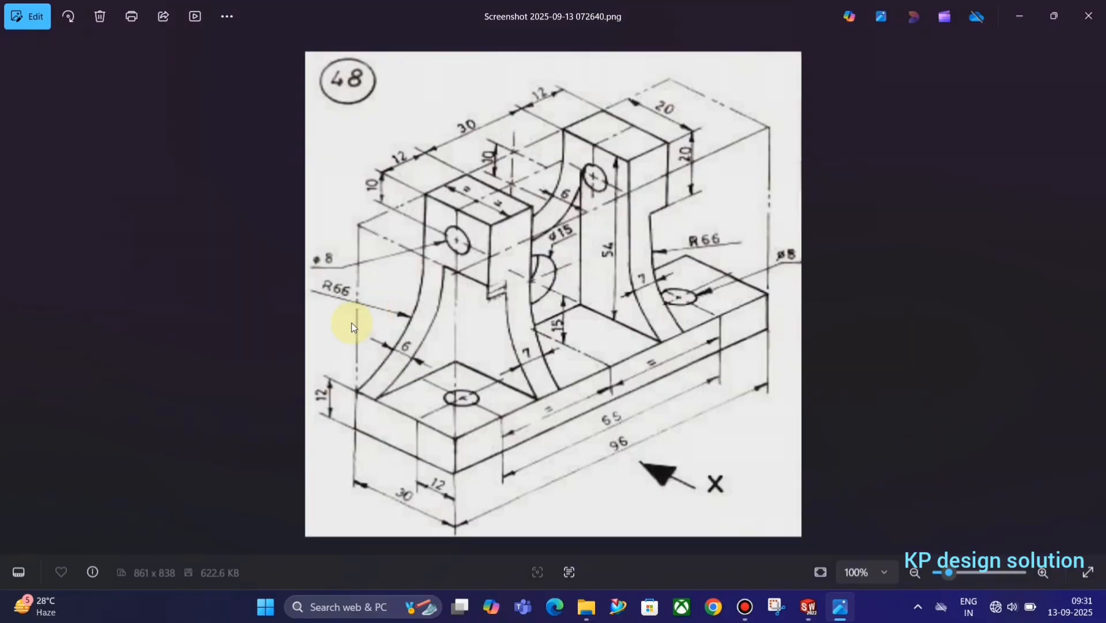
pyautogui.hotkey('alt', 'Tab')
pyautogui.click(476, 386)
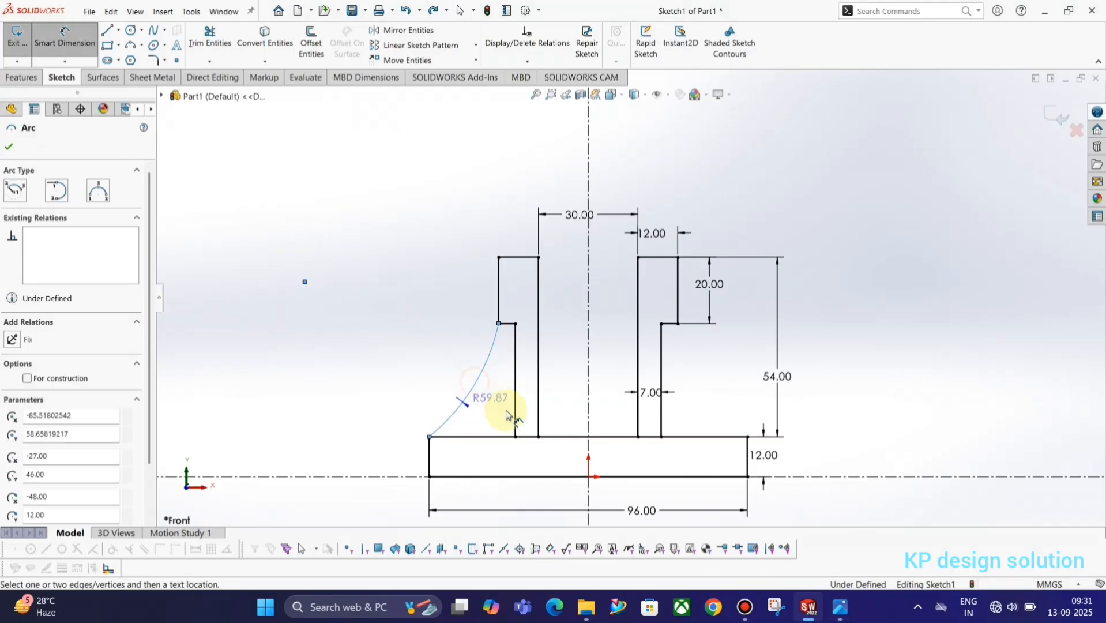
pyautogui.click(406, 352)
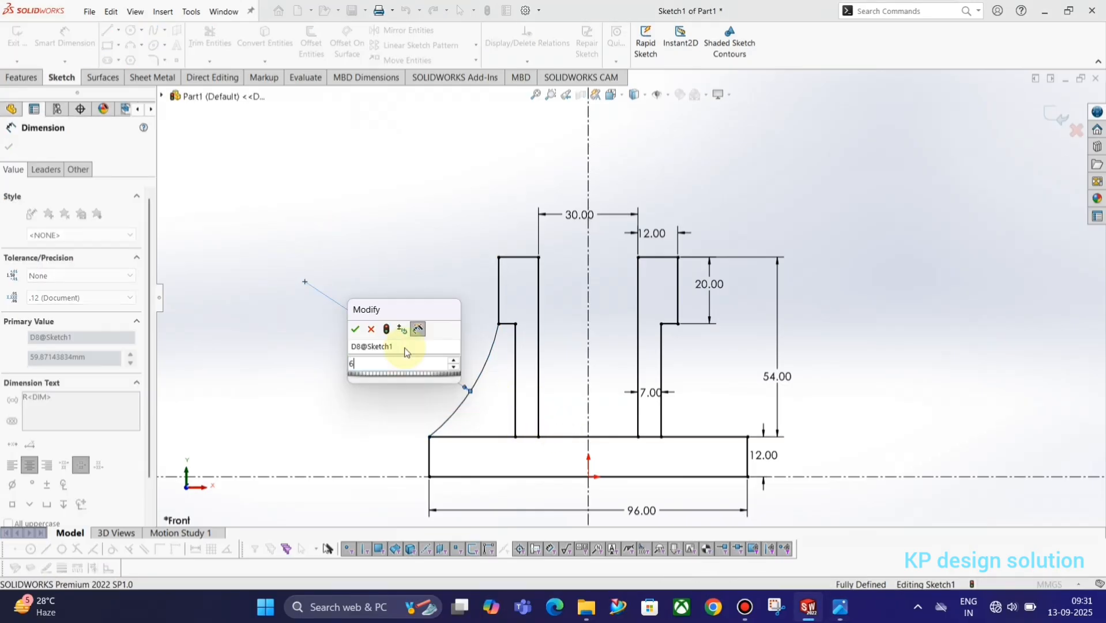
pyautogui.write('66')
pyautogui.press('Return')
pyautogui.press('Escape')
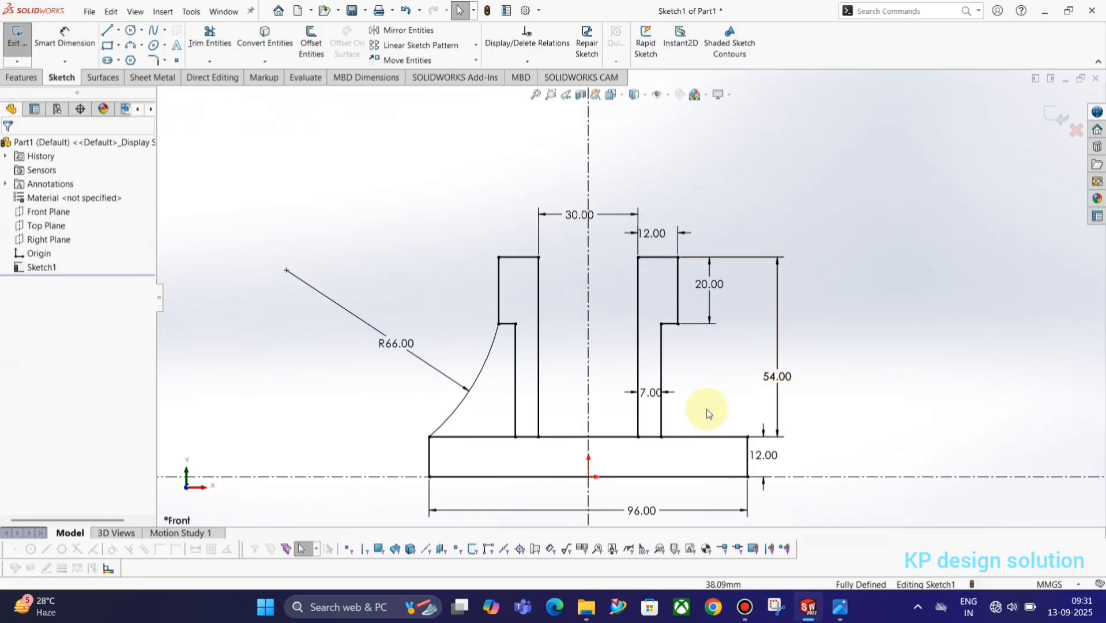
# Mirror the R66 arc about the vertical centerline onto the right upright's side
pyautogui.click(484, 363)
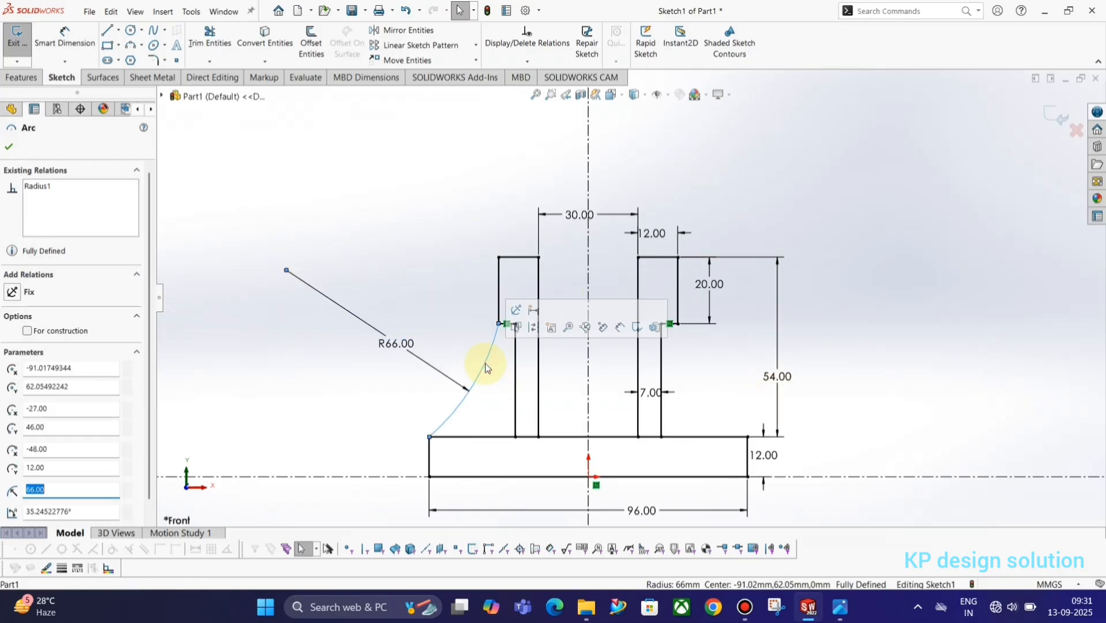
pyautogui.click(375, 29)
pyautogui.click(70, 317)
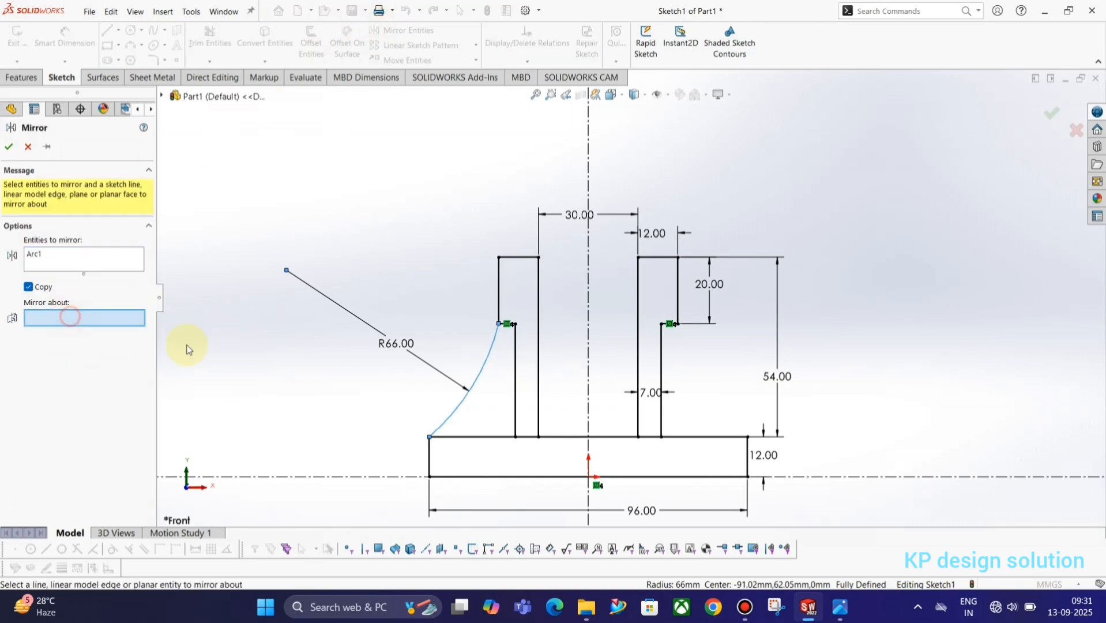
pyautogui.click(588, 180)
pyautogui.click(9, 148)
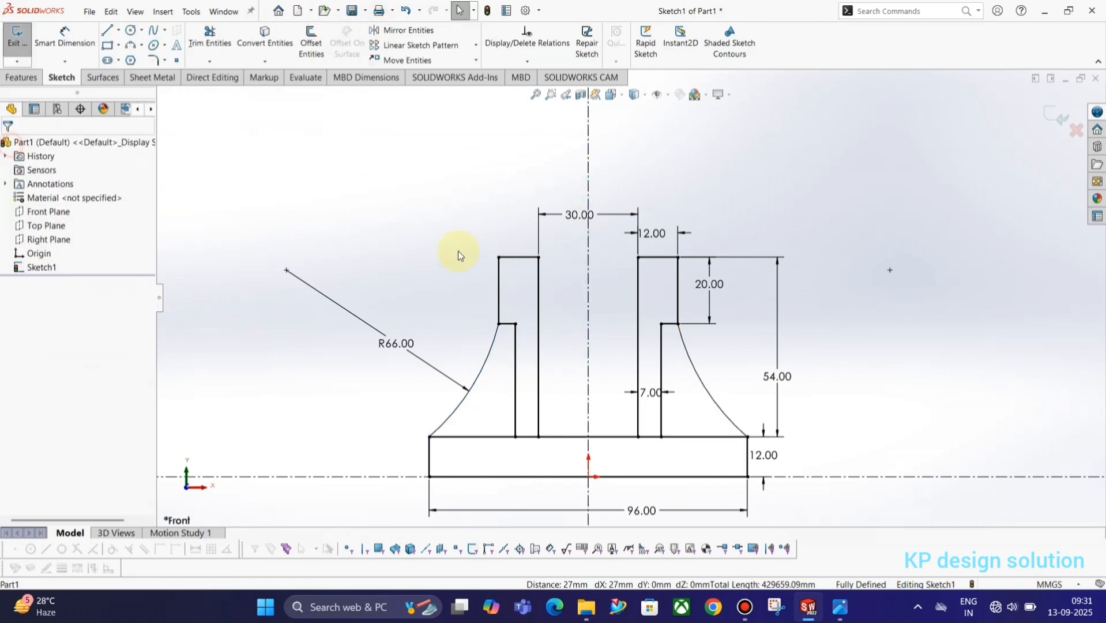
pyautogui.hotkey('alt', 'Tab')
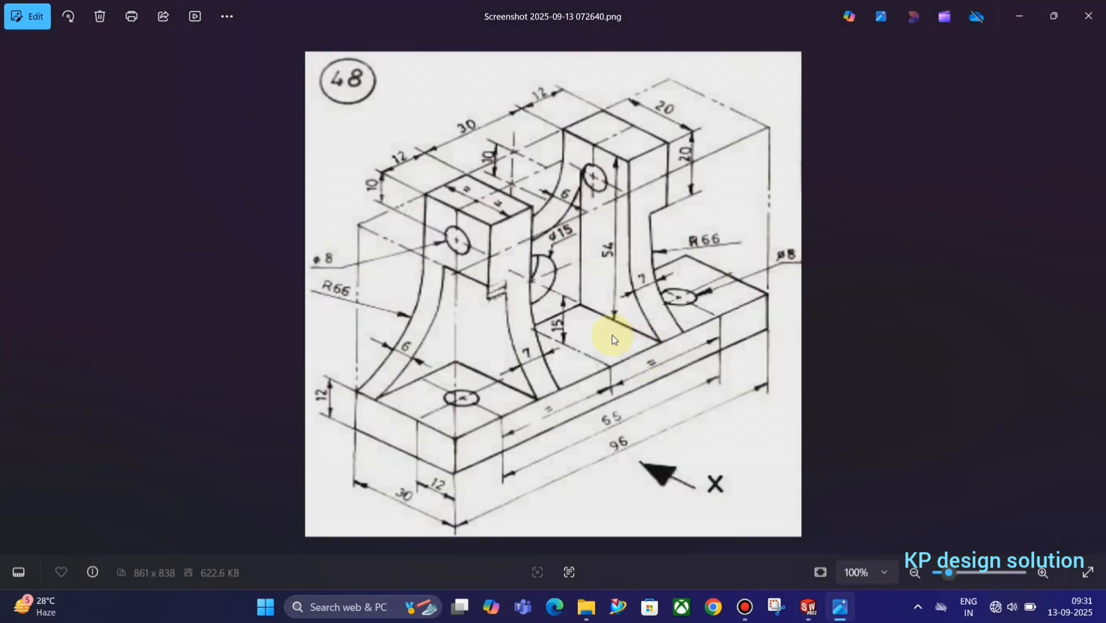
pyautogui.hotkey('alt', 'Tab')
pyautogui.hotkey('alt', 'Tab')
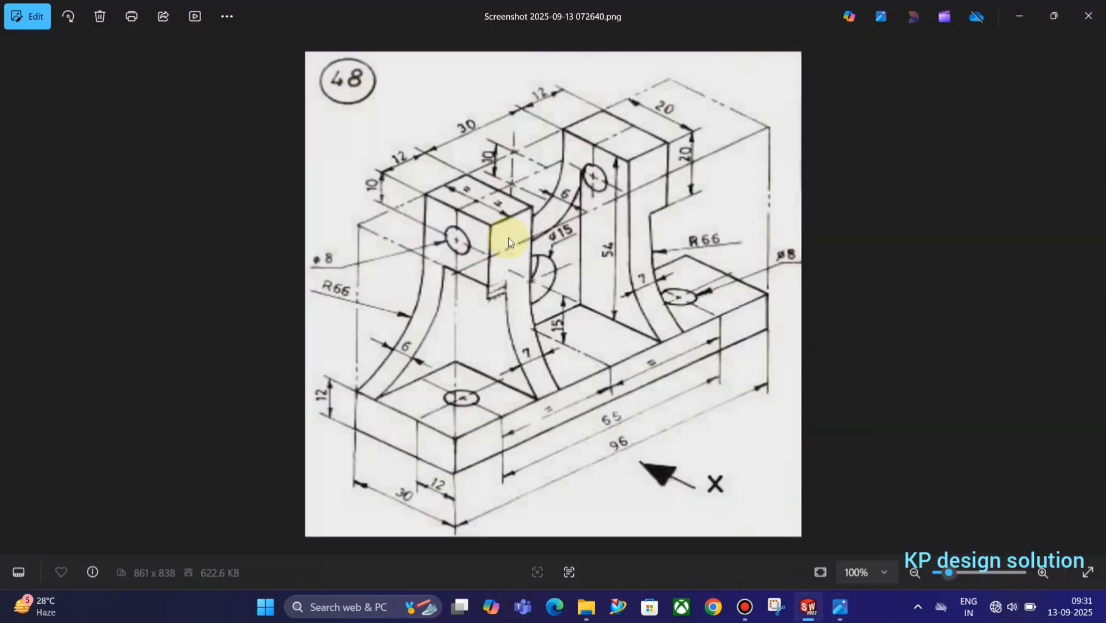
pyautogui.hotkey('alt', 'Tab')
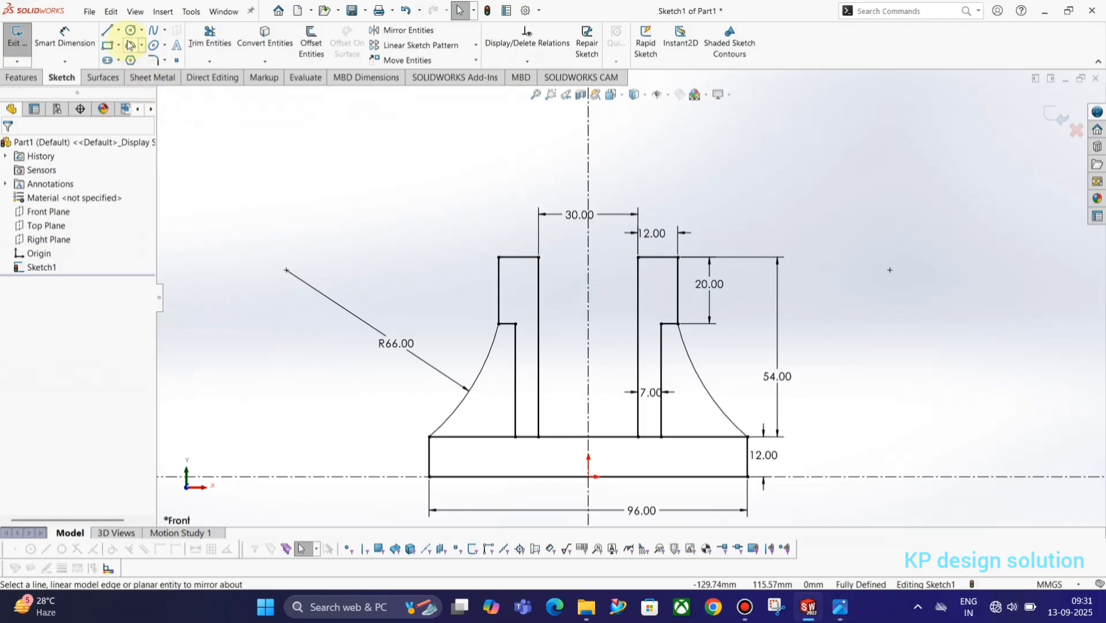
pyautogui.click(130, 45)
pyautogui.hotkey('alt', 'Tab')
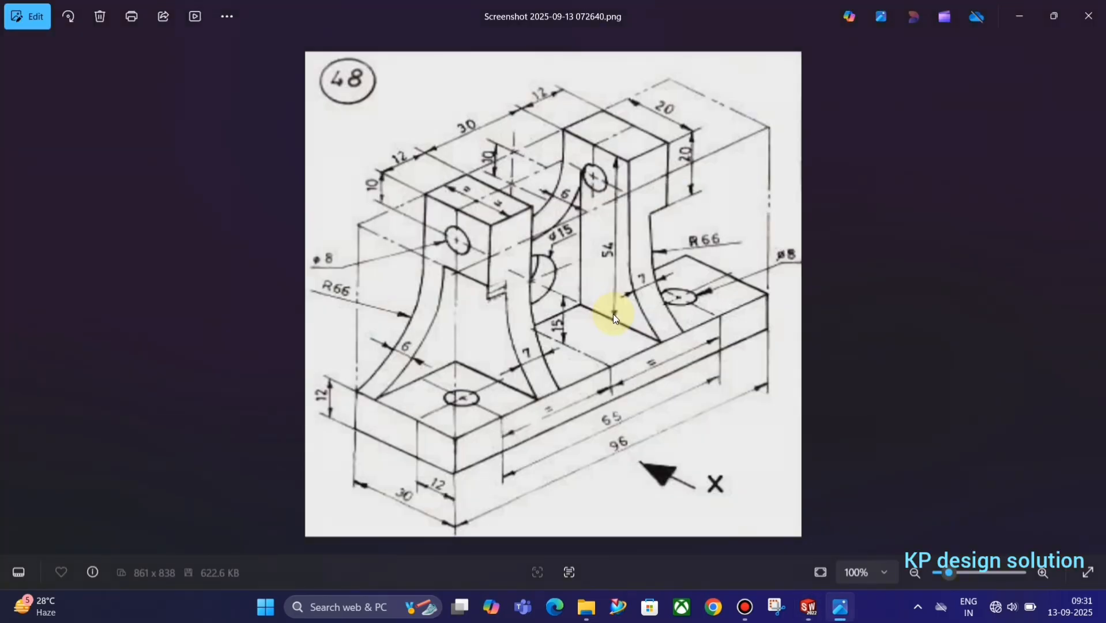
pyautogui.hotkey('alt', 'Tab')
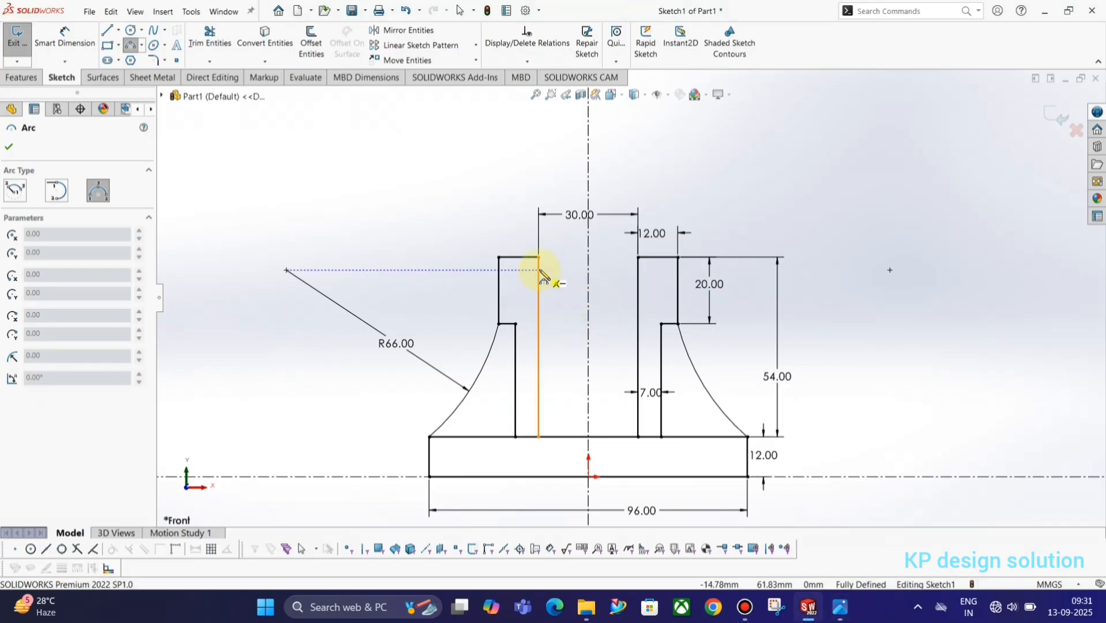
# Draw a 3-point arc dipping between the inner tops of the two uprights
pyautogui.click(539, 269)
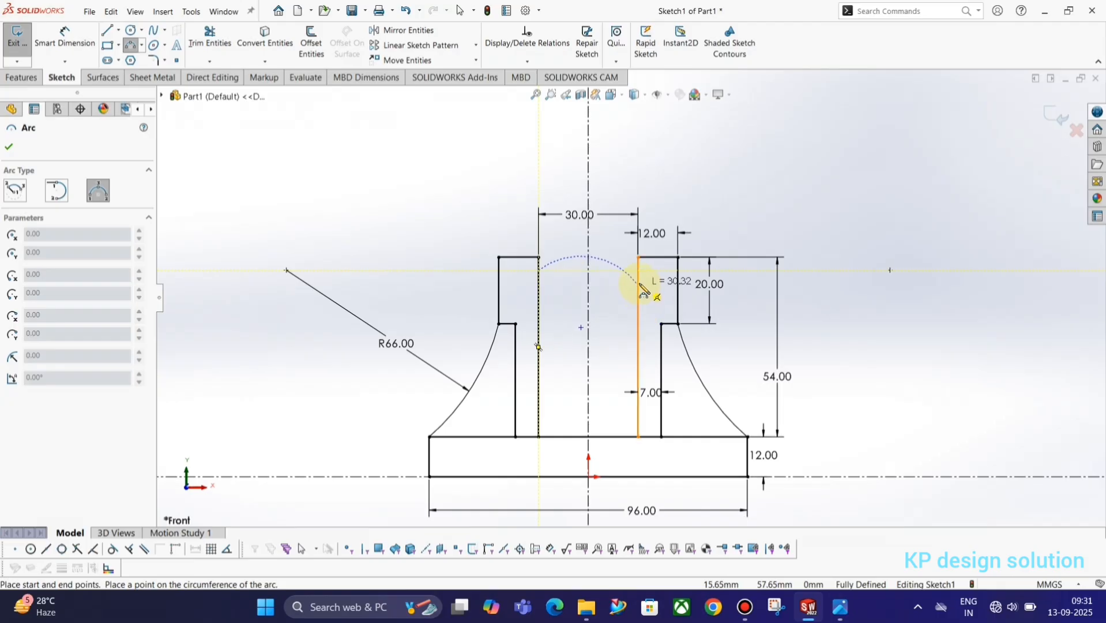
pyautogui.click(638, 270)
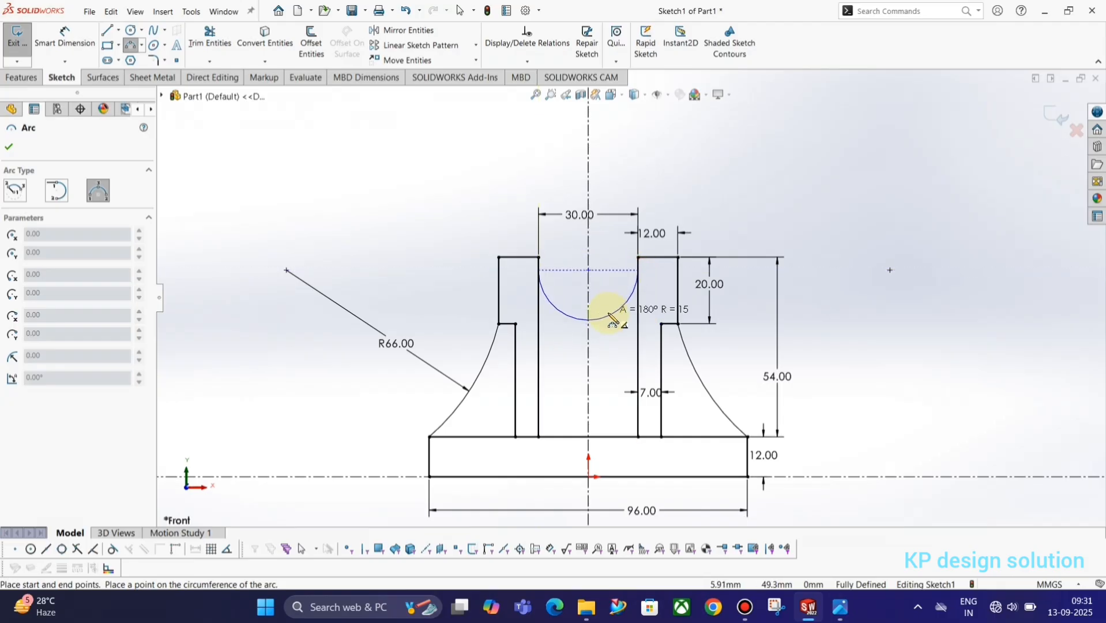
pyautogui.click(612, 318)
pyautogui.press('Escape')
pyautogui.hotkey('alt', 'Tab')
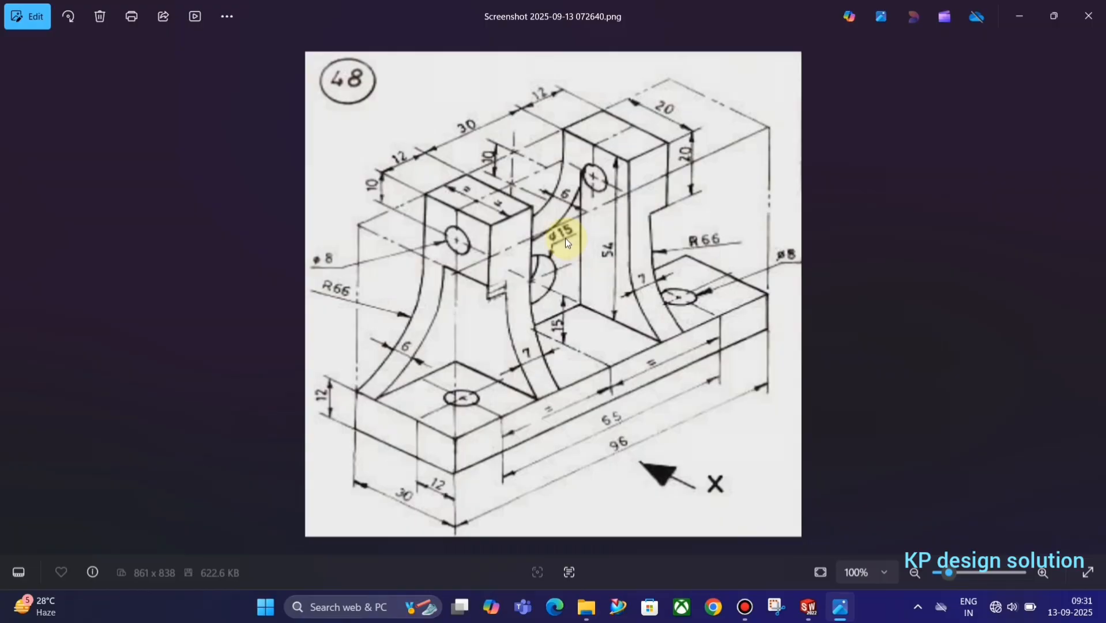
pyautogui.hotkey('alt', 'Tab')
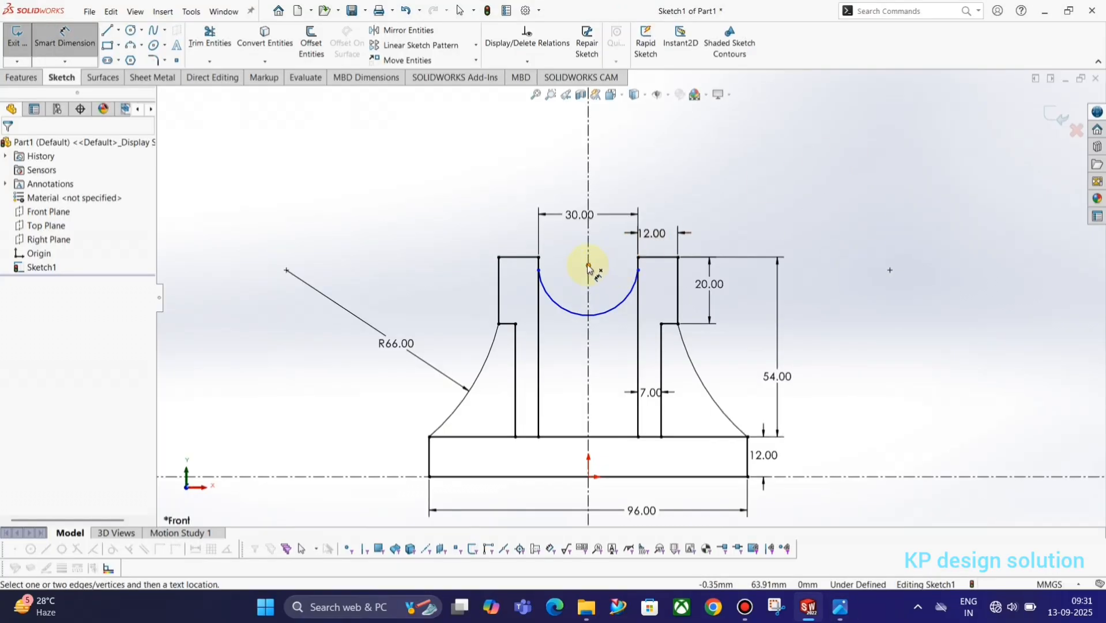
# Dimension the cradle arc's centre 10 below the uprights' top edge
pyautogui.click(588, 265)
pyautogui.click(653, 257)
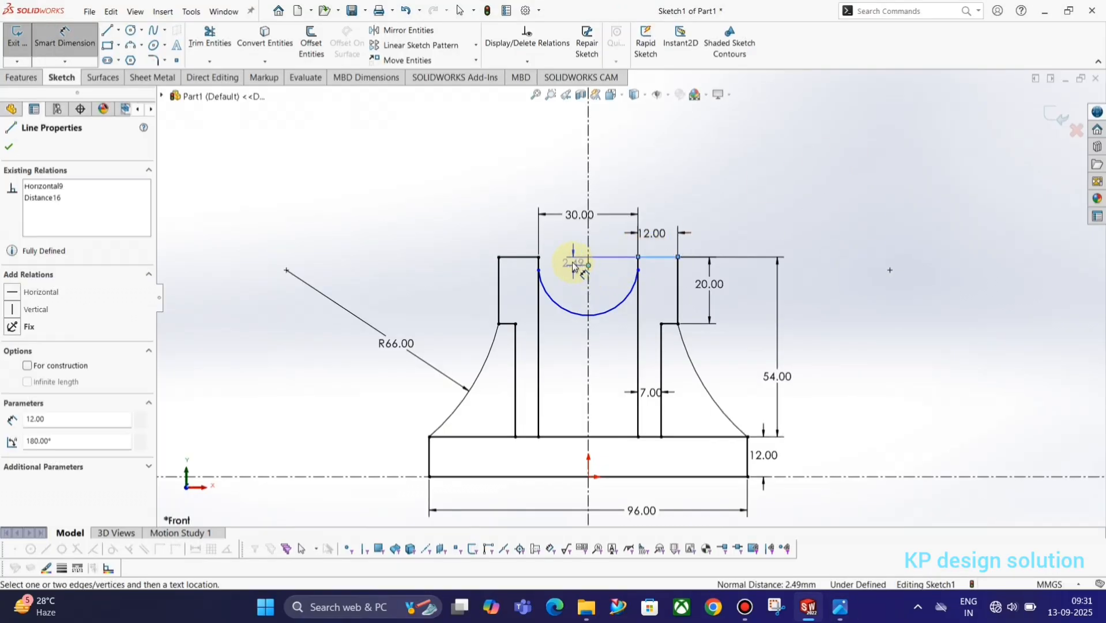
pyautogui.click(572, 263)
pyautogui.write('10')
pyautogui.press('Return')
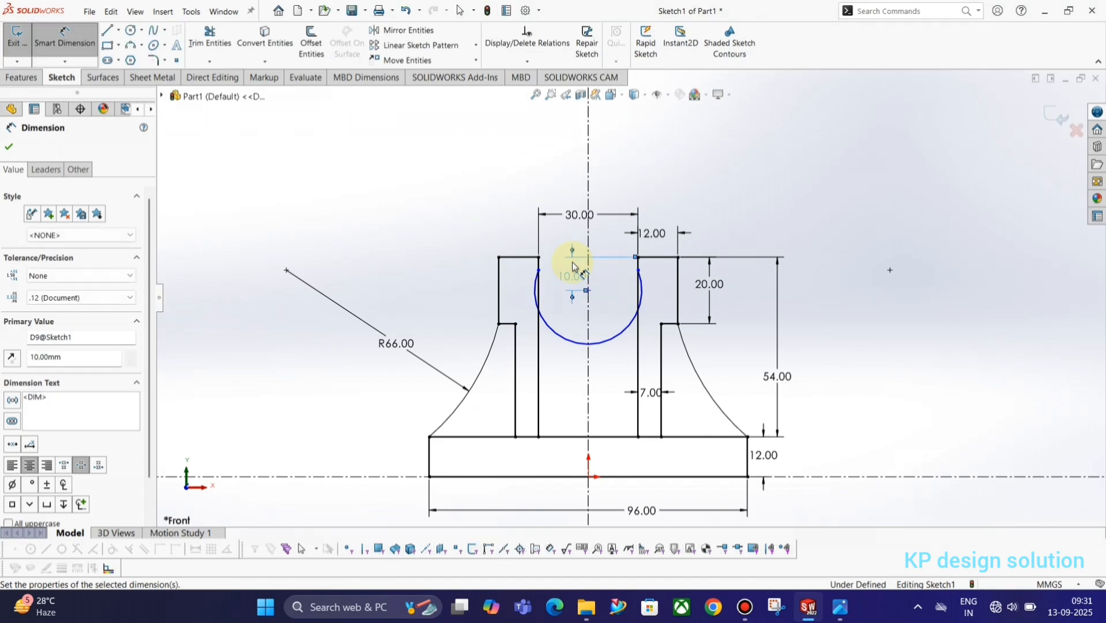
pyautogui.click(863, 292)
pyautogui.press('Escape')
# Make the cradle arc tangent to both inner upright lines
pyautogui.moveTo(652, 292); pyautogui.dragTo(531, 277)
pyautogui.click(653, 224)
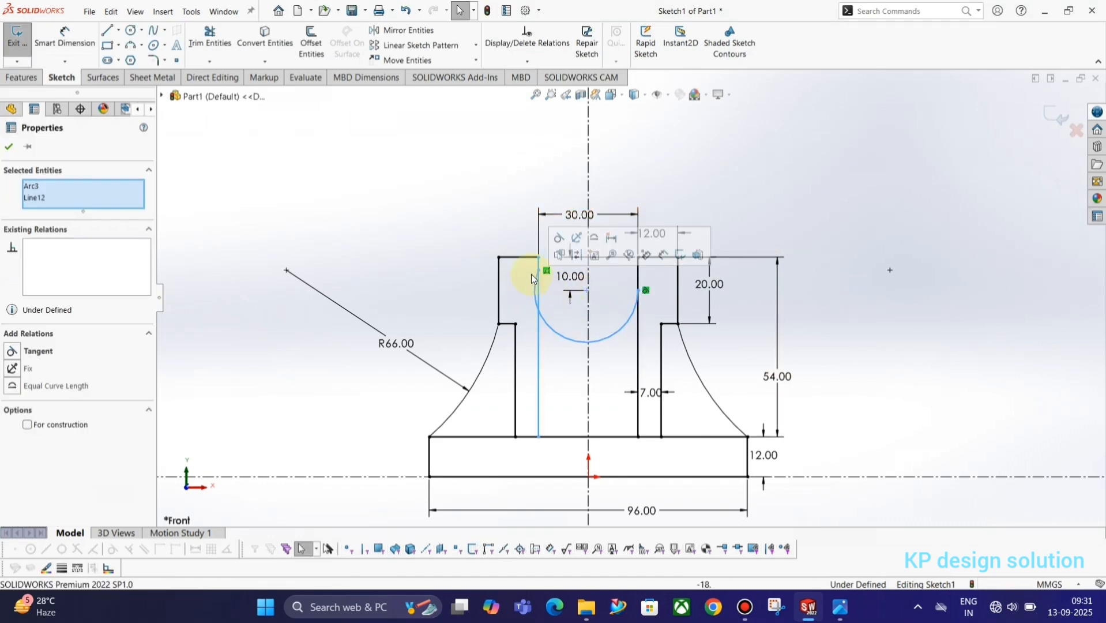
pyautogui.click(560, 244)
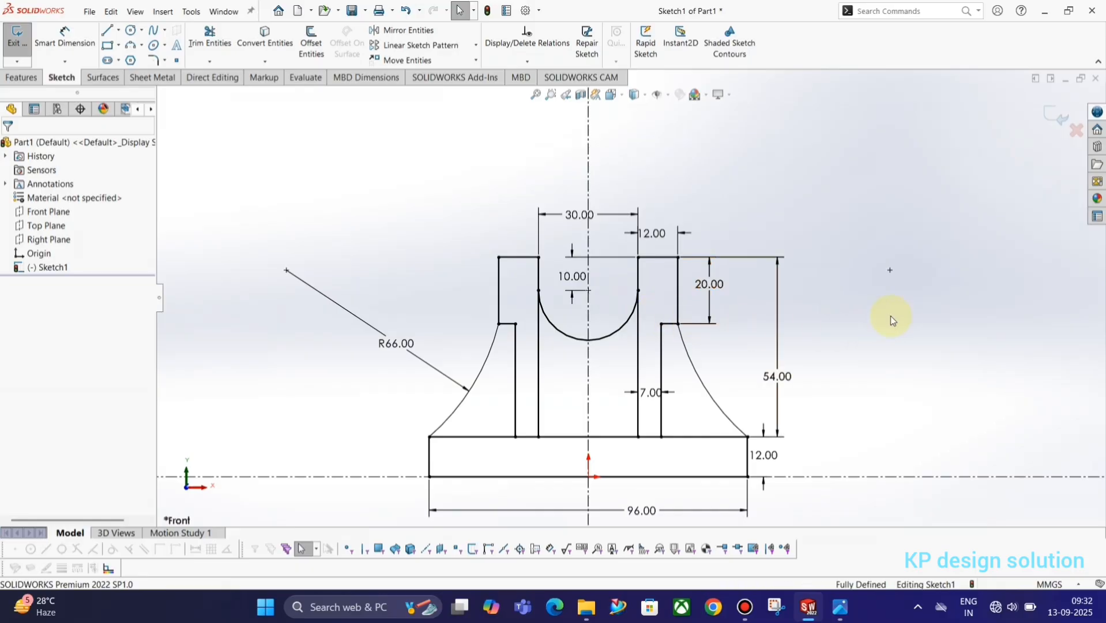
# Draw a circle centred on the centreline above the base
pyautogui.hotkey('alt', 'Tab')
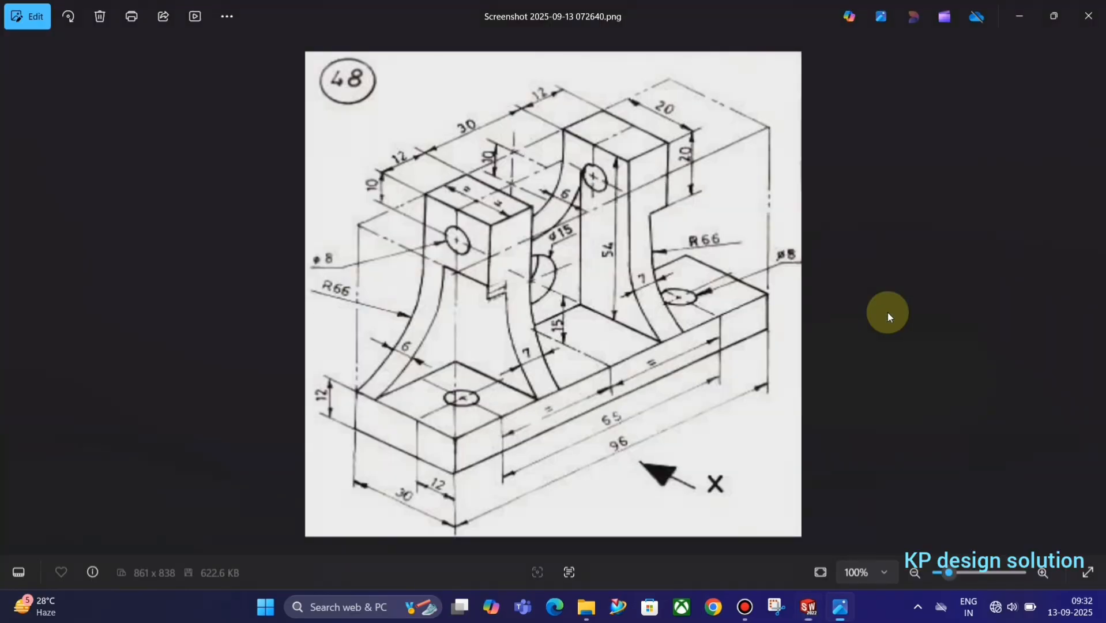
pyautogui.hotkey('alt', 'Tab')
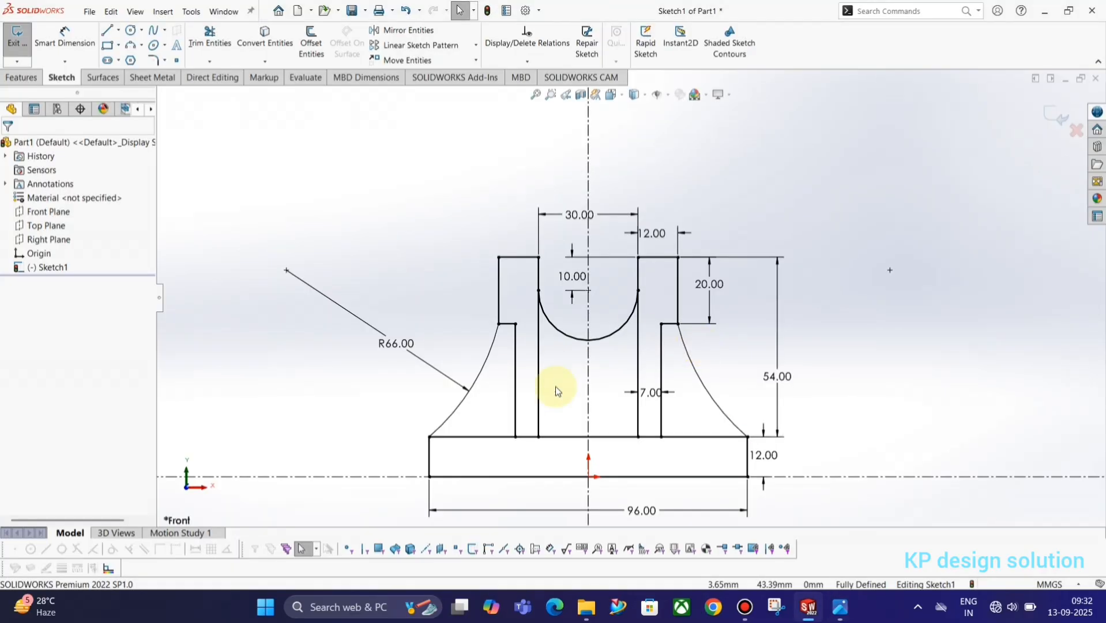
pyautogui.hotkey('alt', 'Tab')
pyautogui.hotkey('alt', 'Tab')
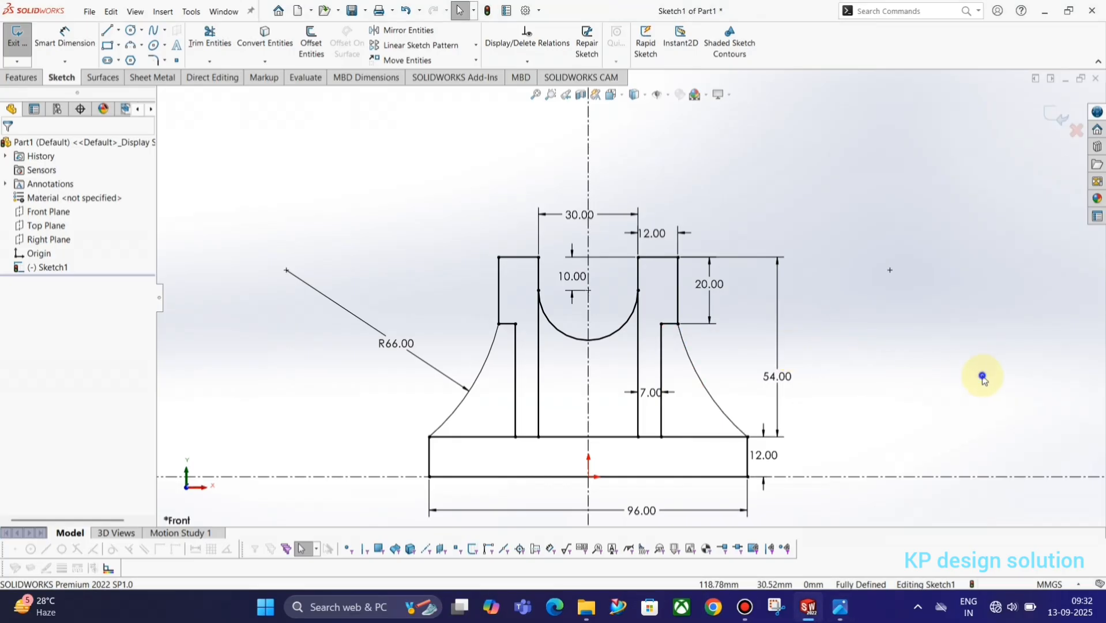
pyautogui.press('c')
pyautogui.click(588, 385)
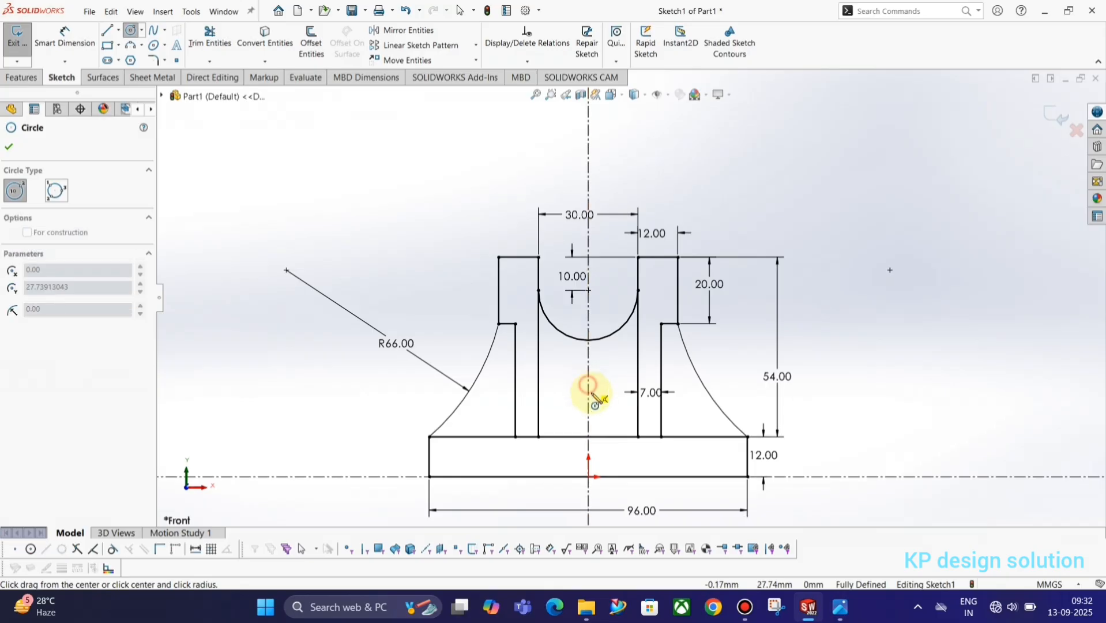
pyautogui.click(596, 408)
pyautogui.press('Escape')
# Dimension the circle's diameter to 15 mm
pyautogui.hotkey('alt', 'Tab')
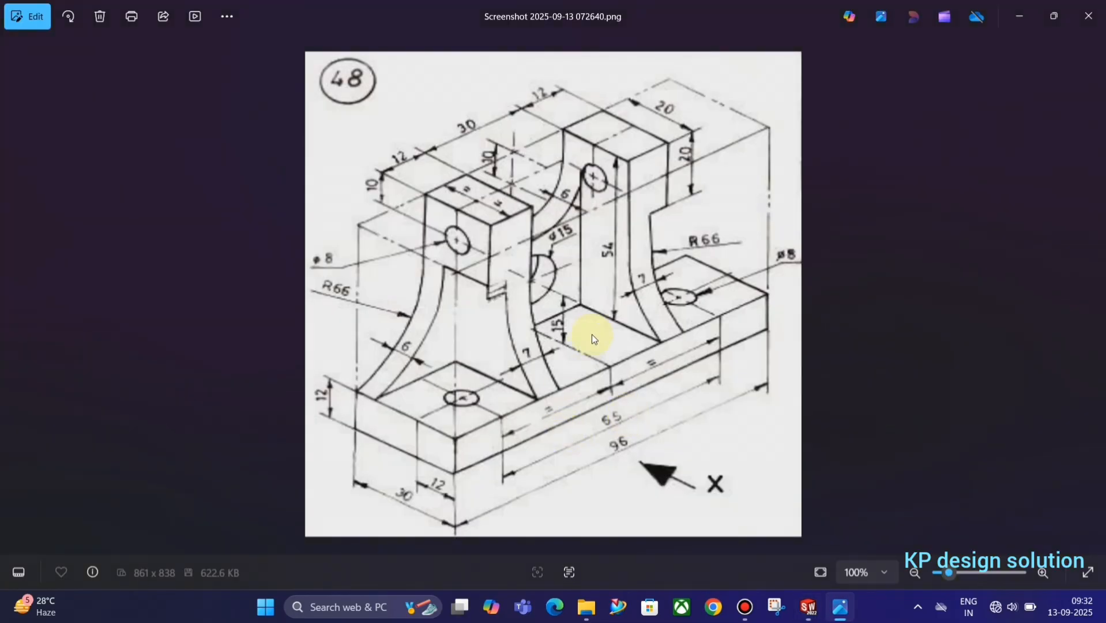
pyautogui.hotkey('alt', 'Tab')
pyautogui.moveTo(862, 372); pyautogui.dragTo(863, 278, button='right')
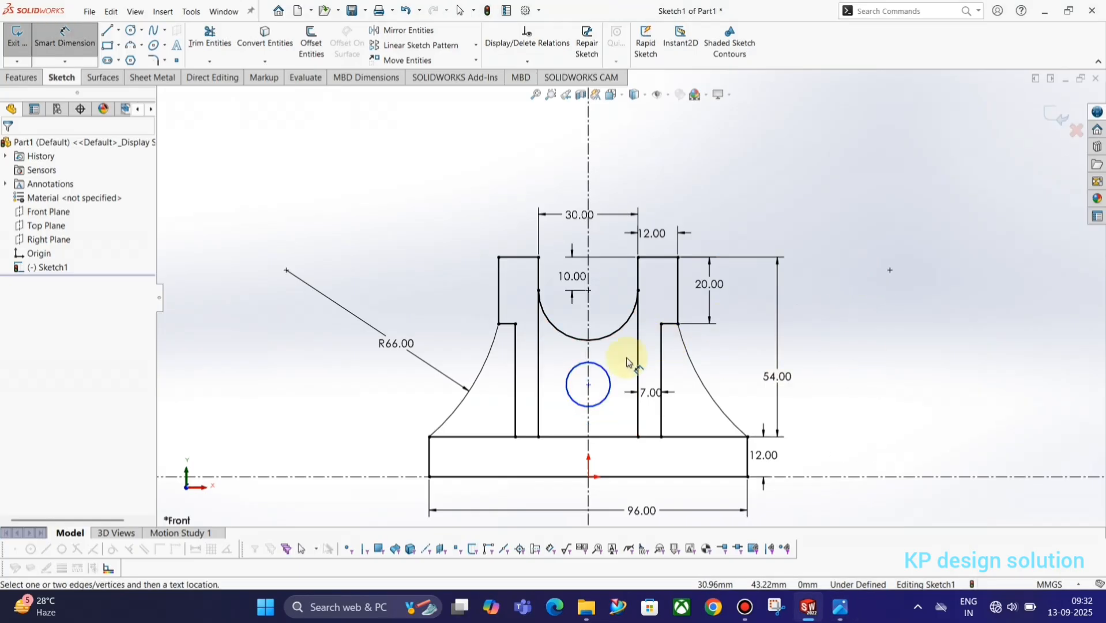
pyautogui.click(608, 370)
pyautogui.click(747, 241)
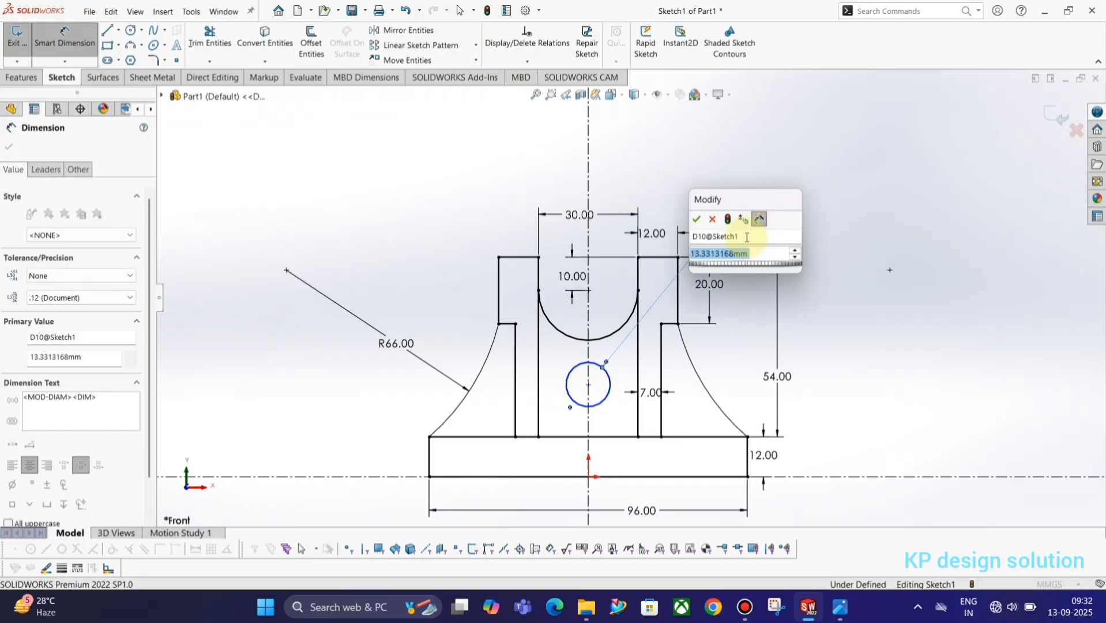
pyautogui.write('15')
pyautogui.press('Return')
# Dimension the circle centre 15 mm above the base's top edge, fully defining Sketch1
pyautogui.hotkey('alt', 'Tab')
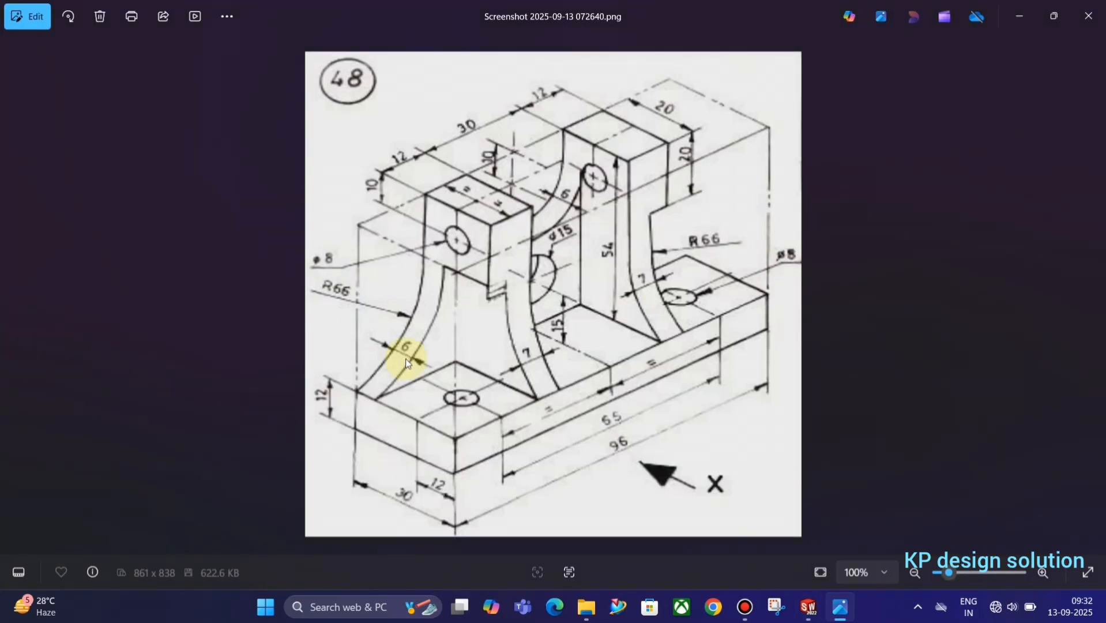
pyautogui.hotkey('alt', 'Tab')
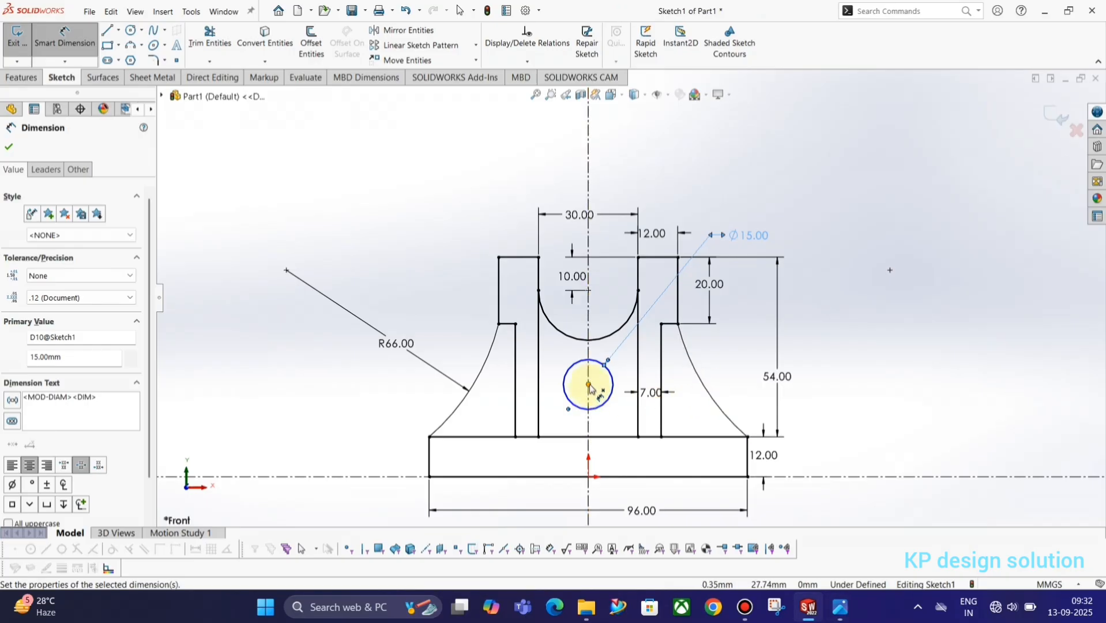
pyautogui.click(588, 384)
pyautogui.click(677, 437)
pyautogui.click(890, 409)
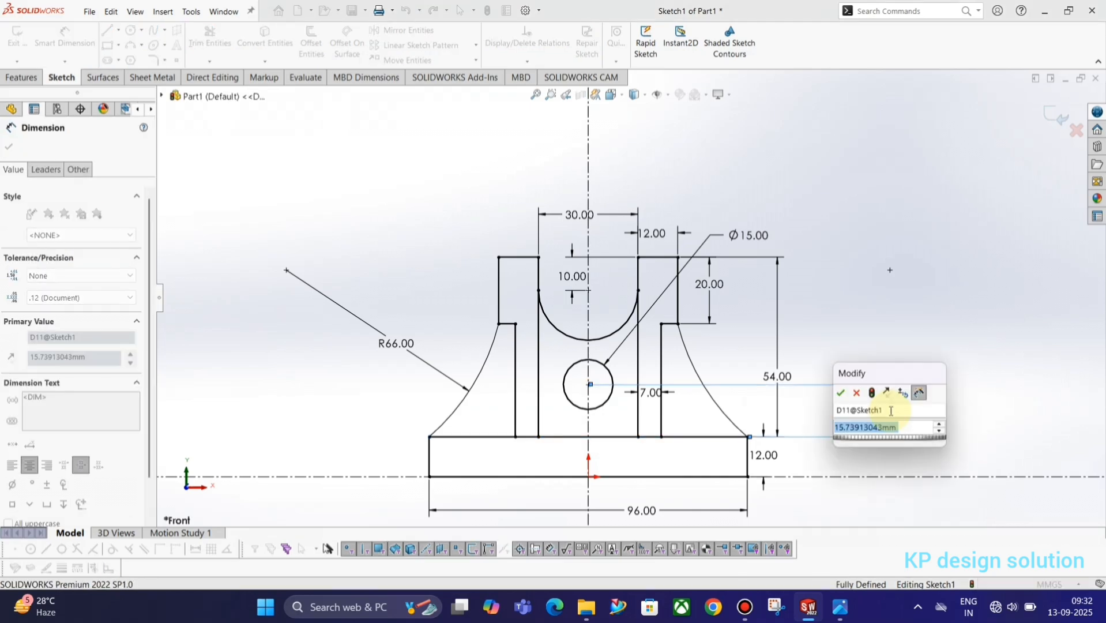
pyautogui.write('15')
pyautogui.press('Return')
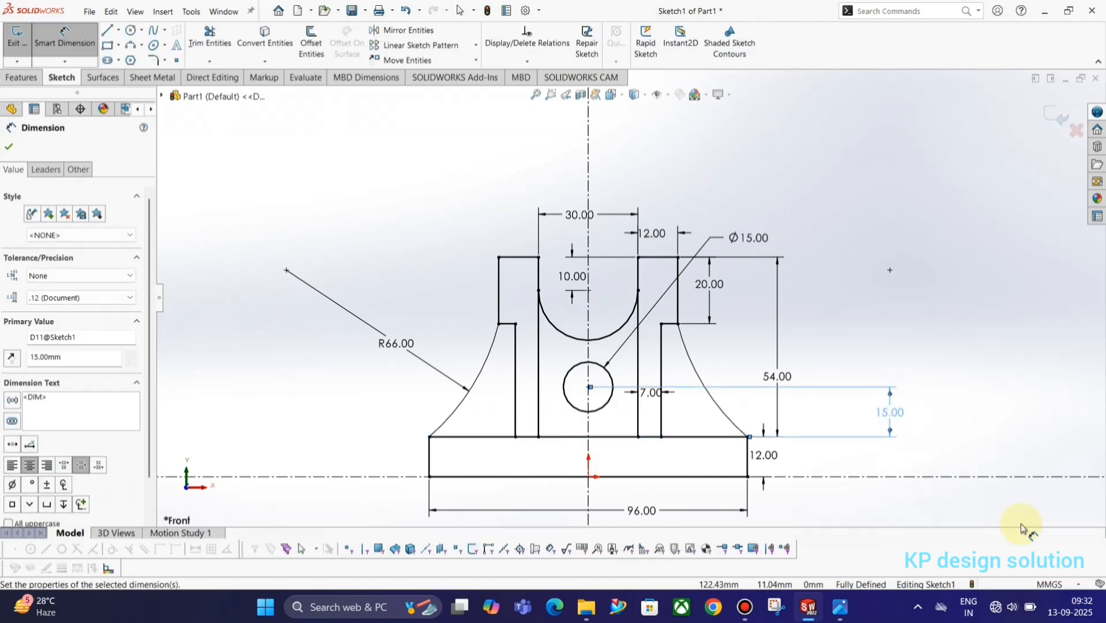
pyautogui.press('Escape')
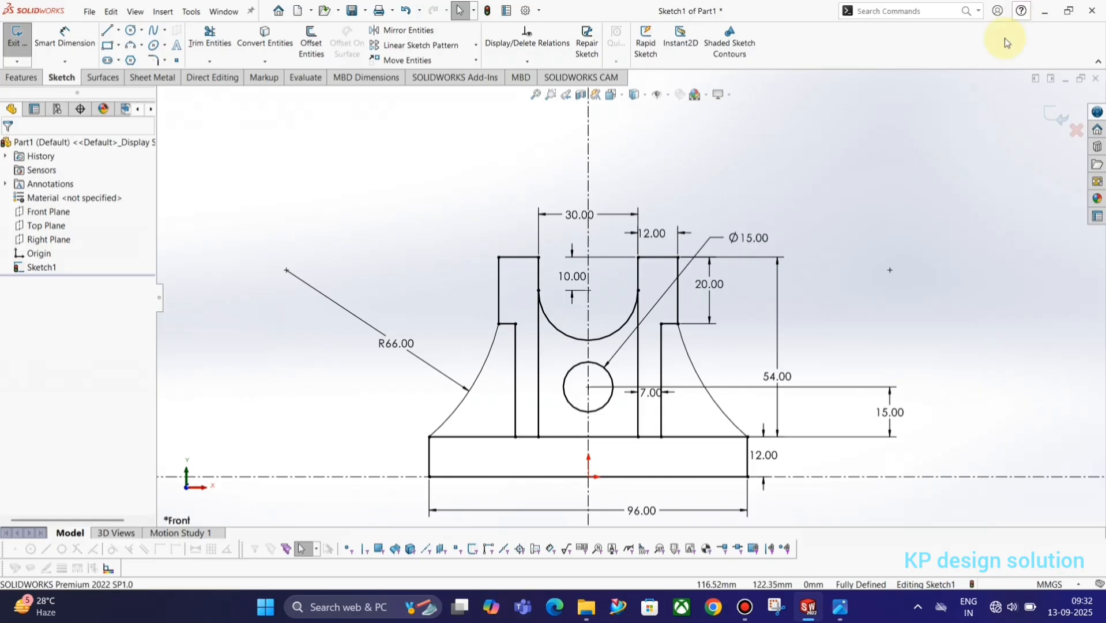
# Exit Sketch1 and extrude its base rectangle 30 mm deep as Boss-Extrude1
pyautogui.click(1065, 118)
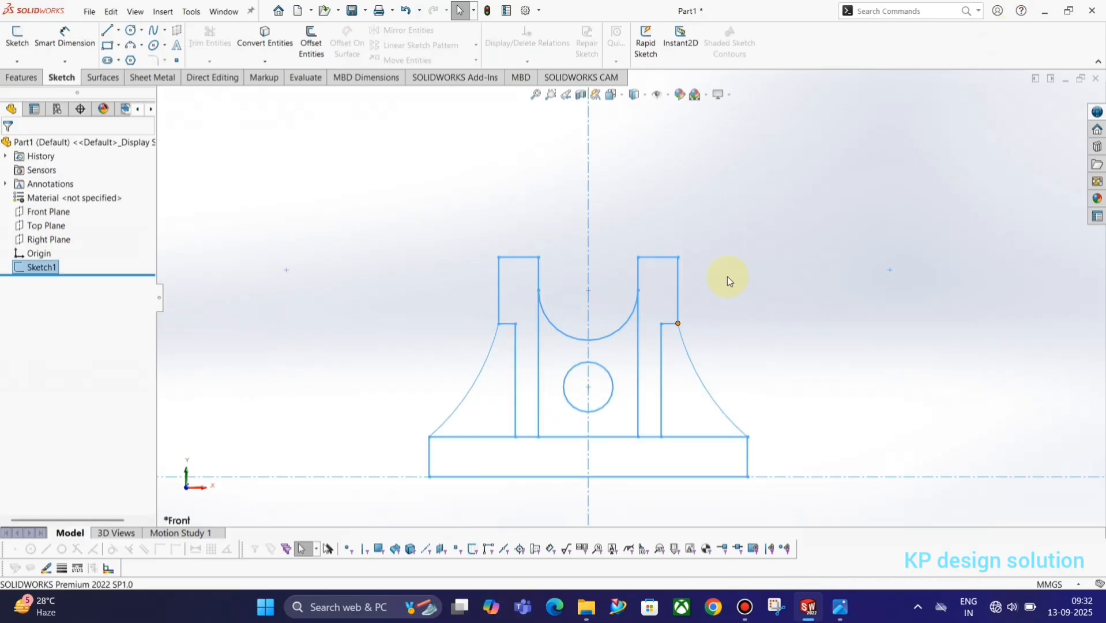
pyautogui.click(21, 75)
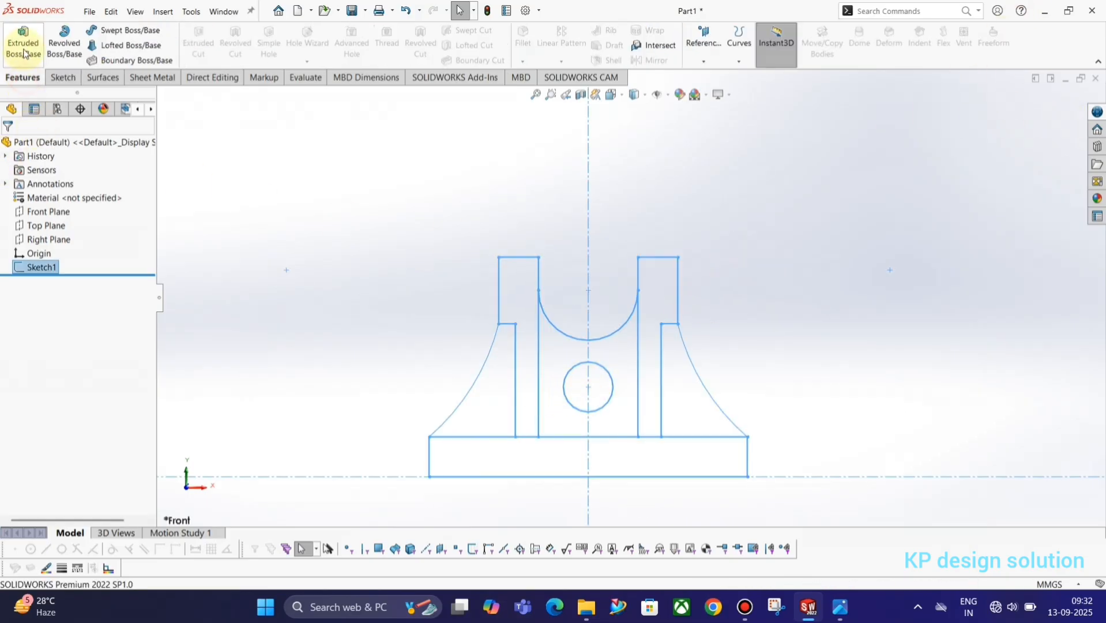
pyautogui.click(23, 44)
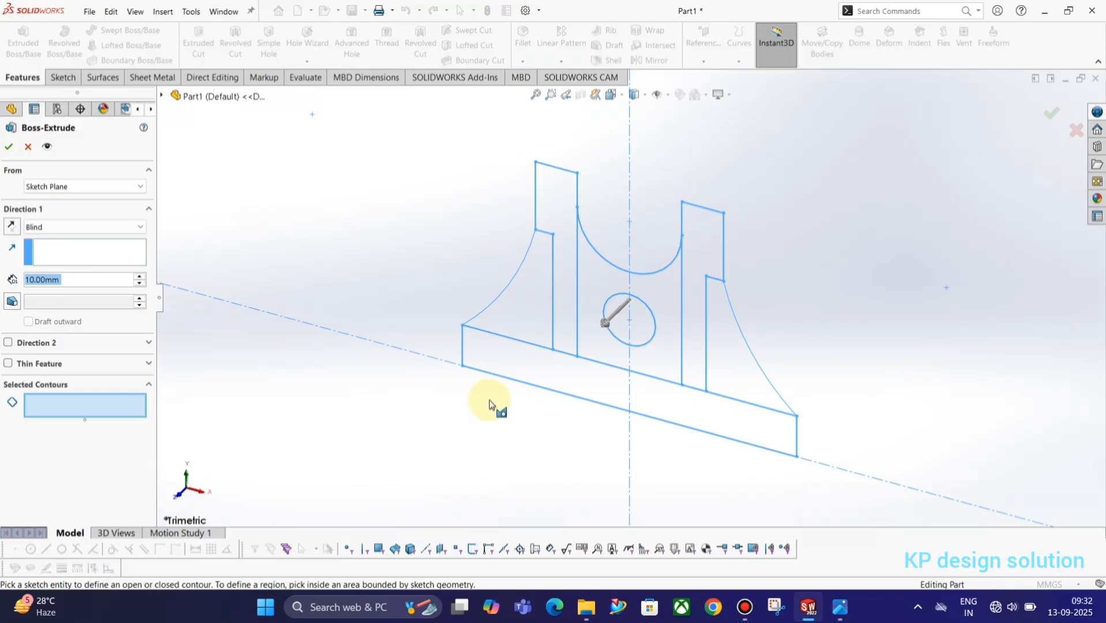
pyautogui.hotkey('alt', 'Tab')
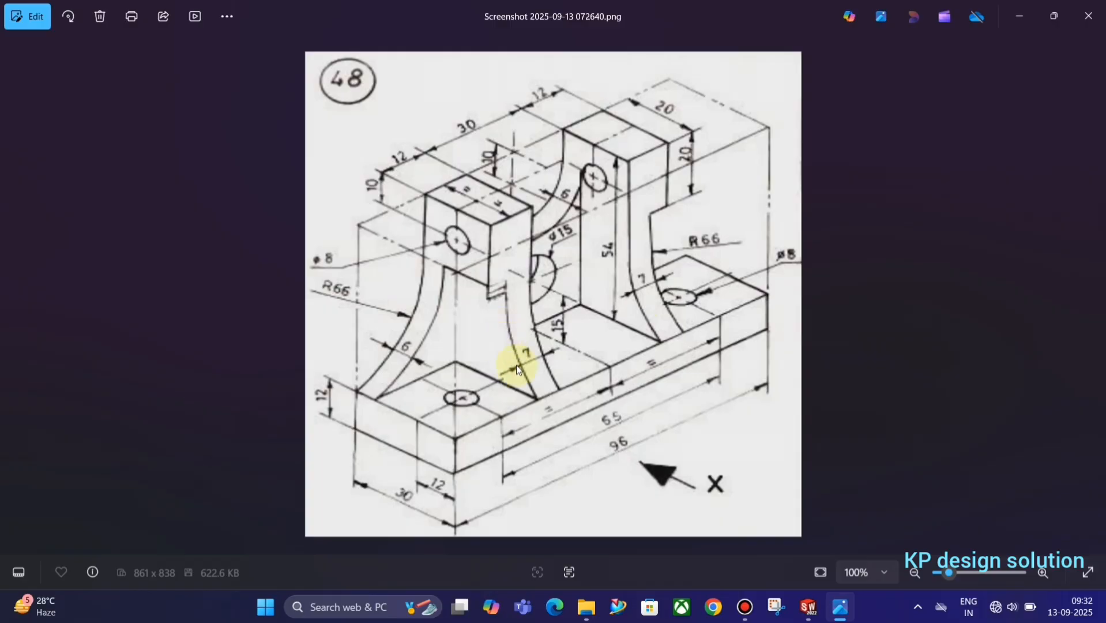
pyautogui.hotkey('alt', 'Tab')
pyautogui.hotkey('alt', 'Tab')
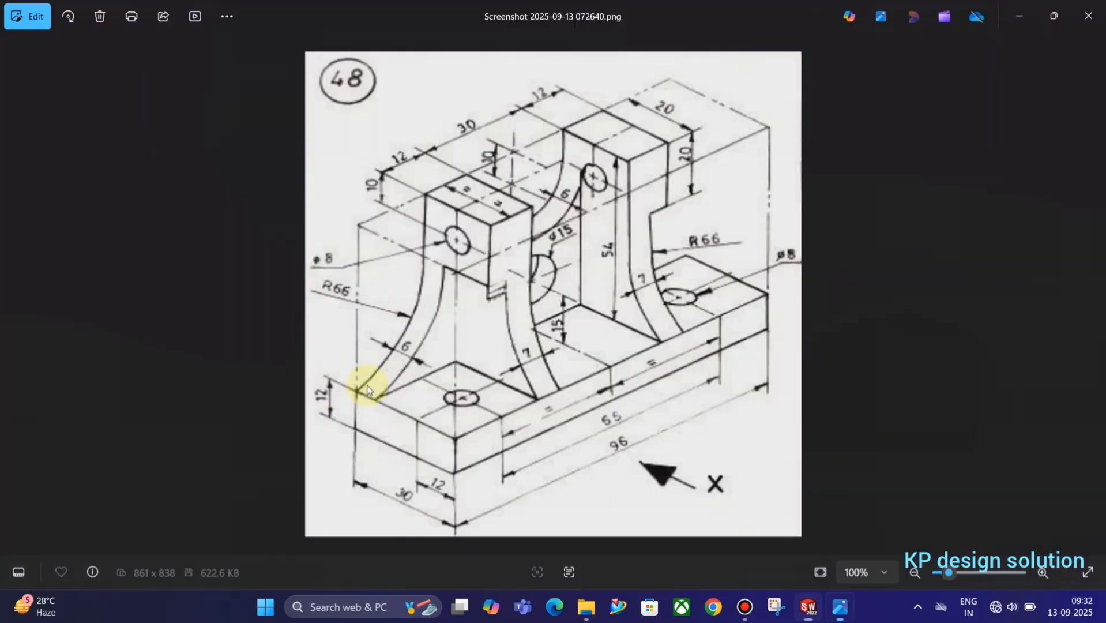
pyautogui.hotkey('alt', 'Tab')
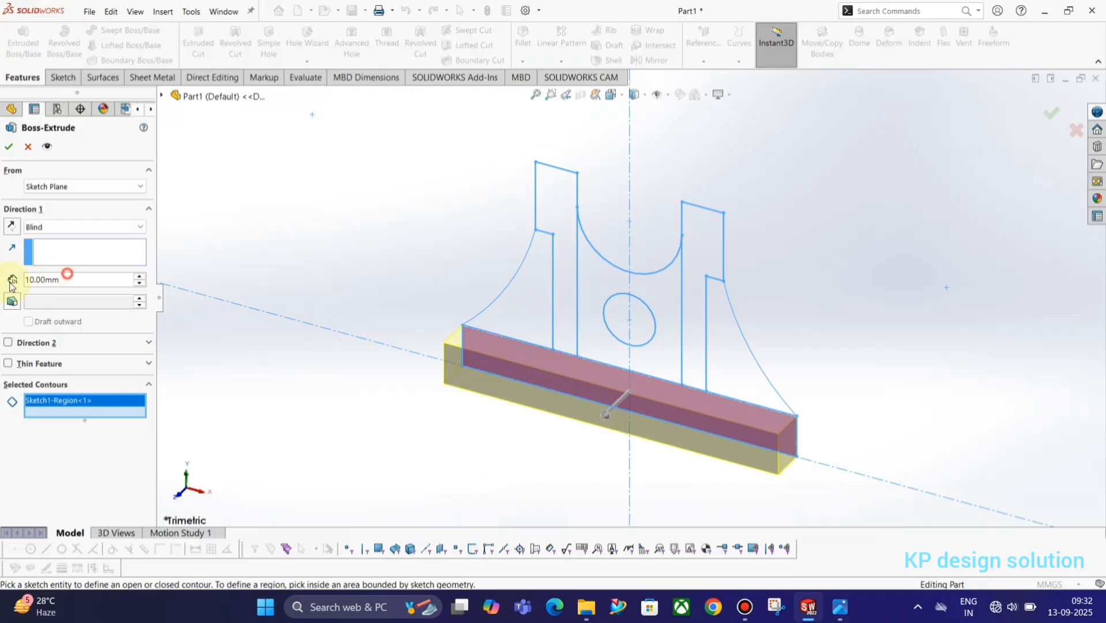
pyautogui.write('30')
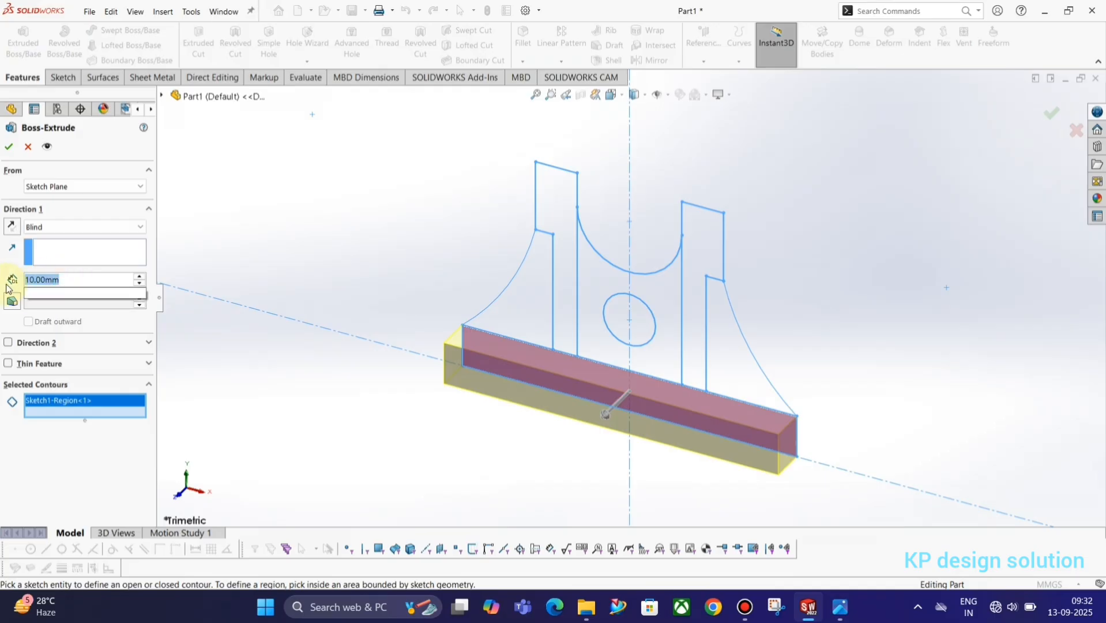
pyautogui.press('Return')
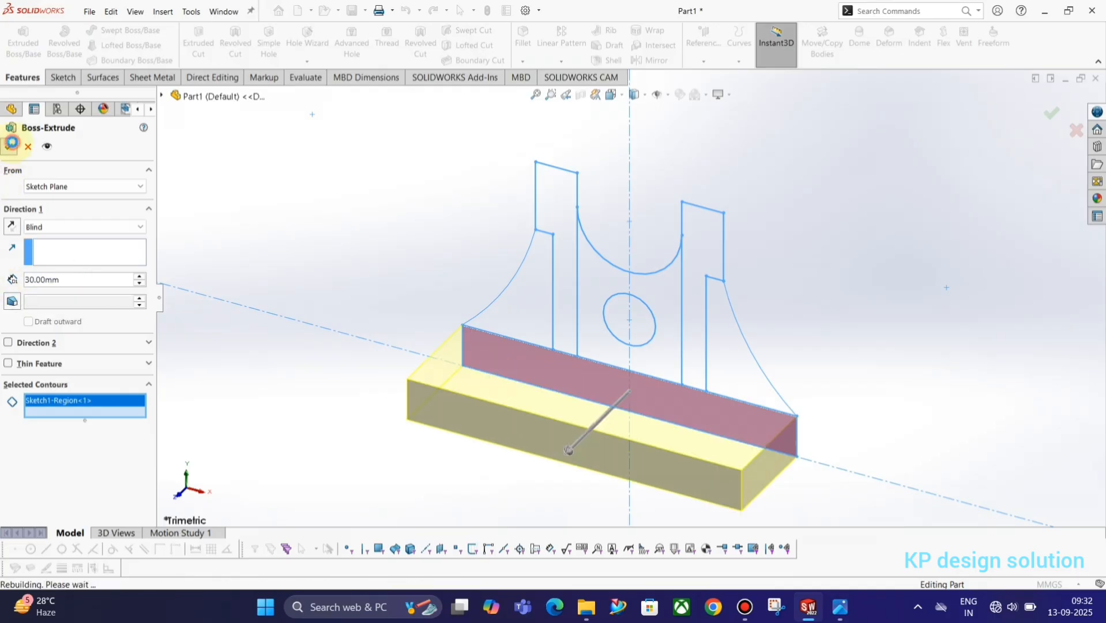
pyautogui.click(9, 146)
pyautogui.click(5, 282)
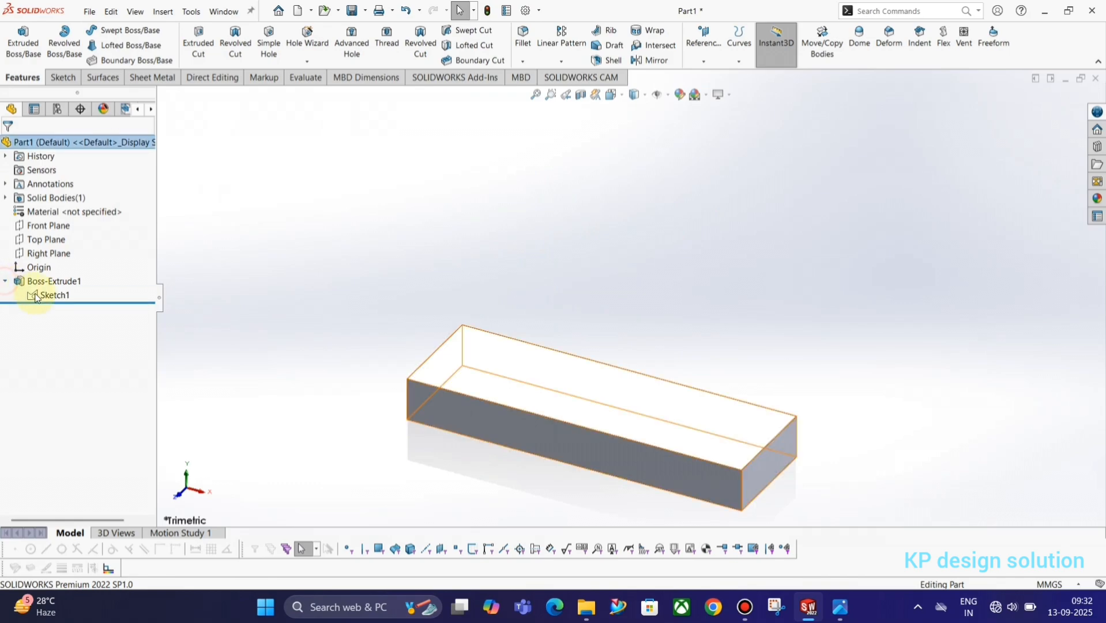
pyautogui.click(36, 295)
# Extrude the left and right curved rib regions of Sketch1 6 mm deep
pyautogui.click(23, 43)
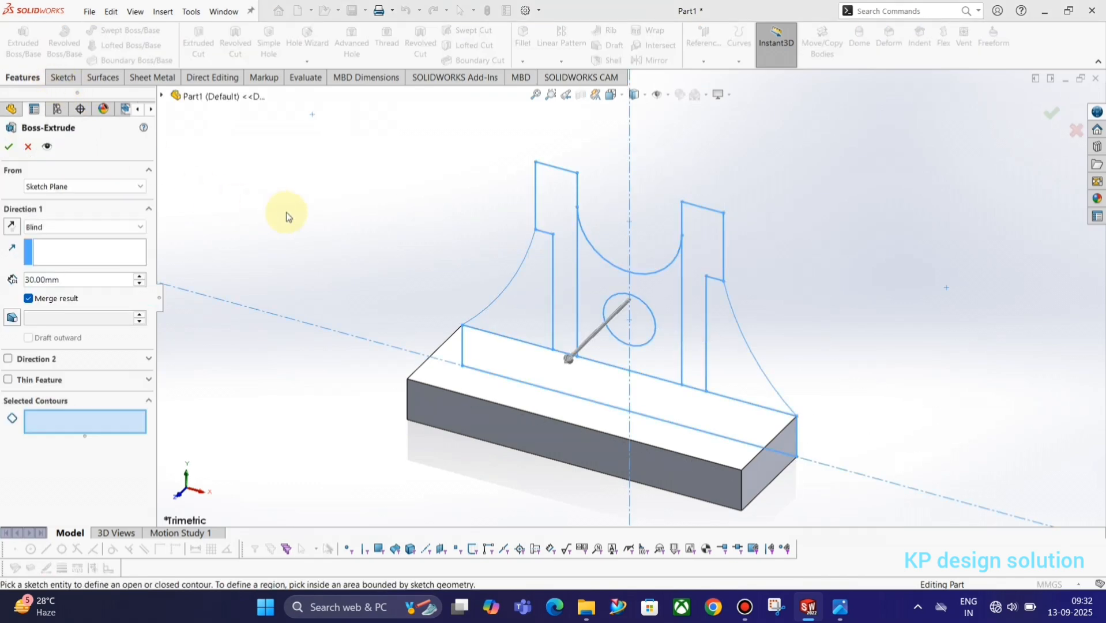
pyautogui.hotkey('alt', 'Tab')
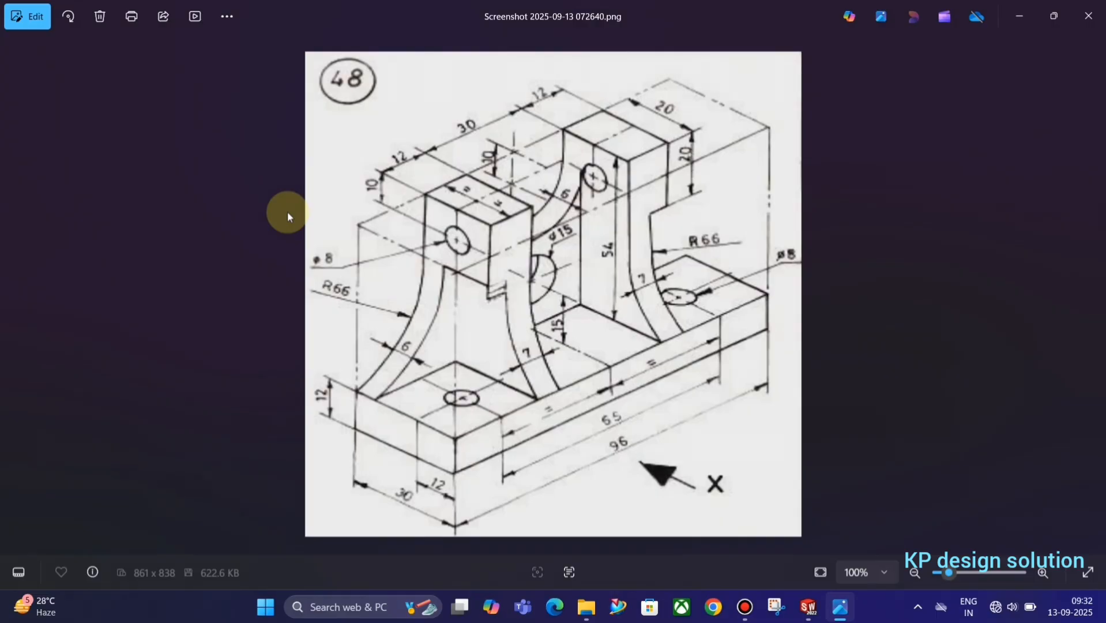
pyautogui.hotkey('alt', 'Tab')
pyautogui.click(739, 358)
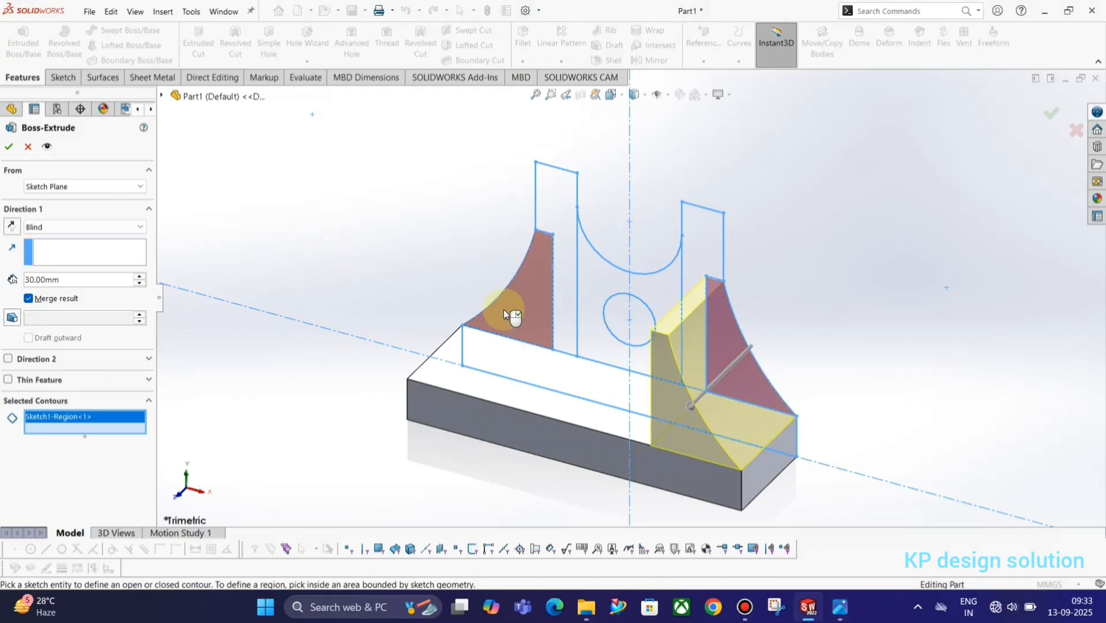
pyautogui.click(504, 313)
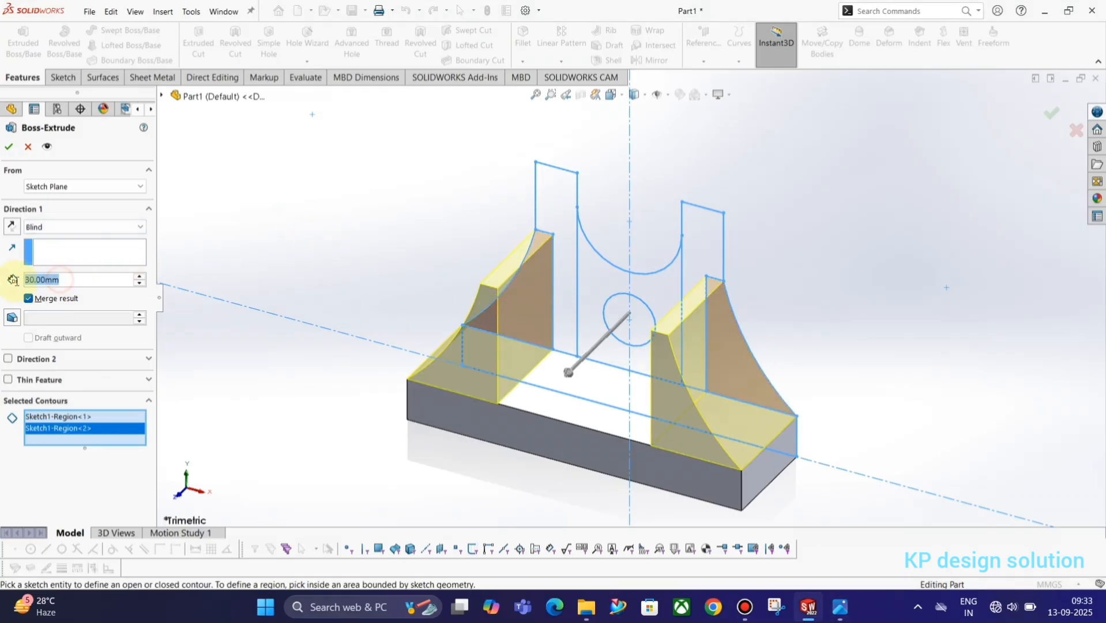
pyautogui.write('6')
pyautogui.press('Return')
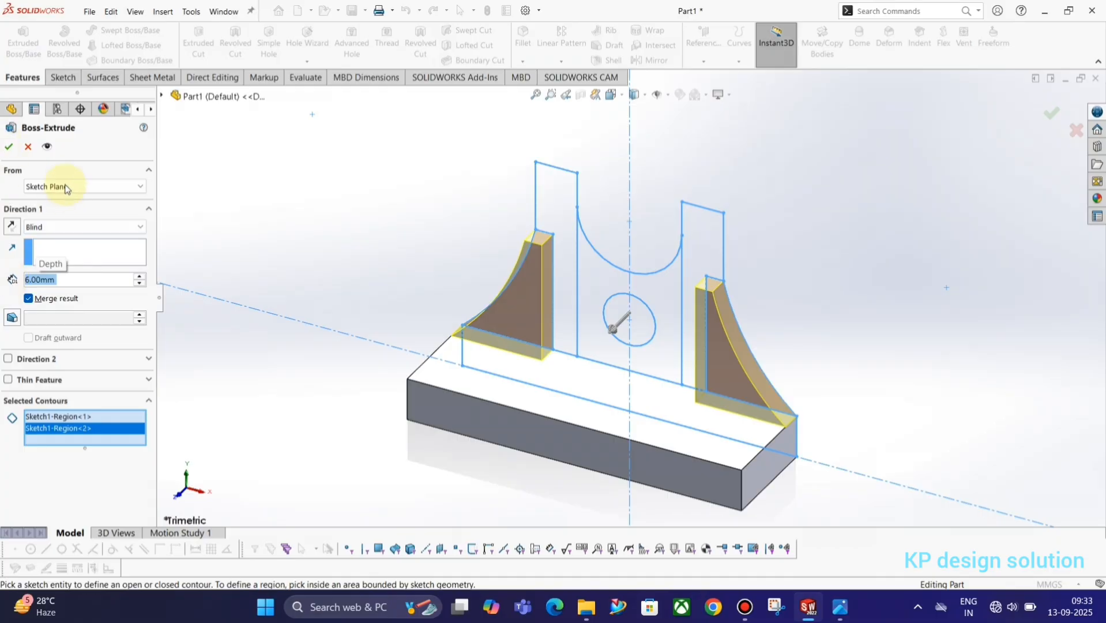
pyautogui.click(9, 147)
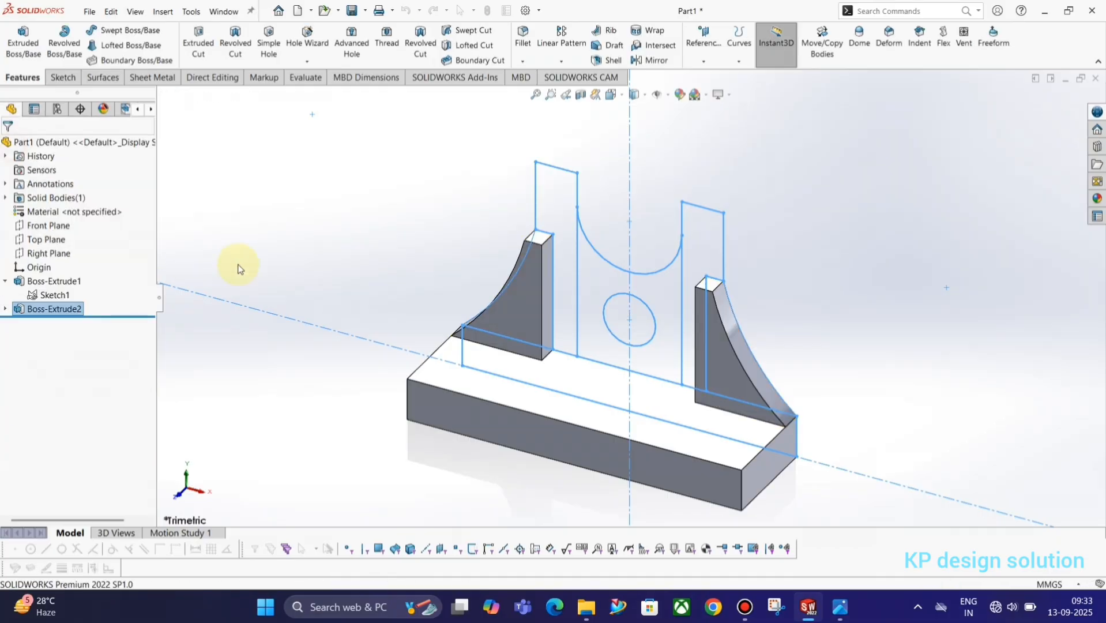
# Extrude the central holed cradle plate region from Sketch1 as Boss-Extrude3
pyautogui.click(35, 294)
pyautogui.click(23, 40)
pyautogui.hotkey('alt', 'Tab')
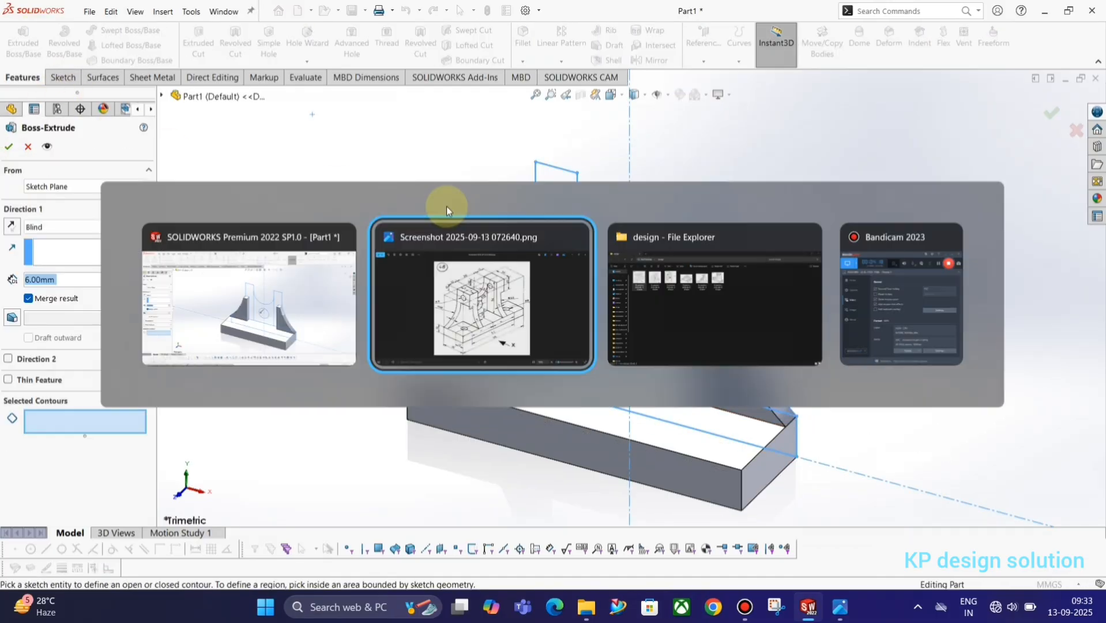
pyautogui.hotkey('alt', 'Tab')
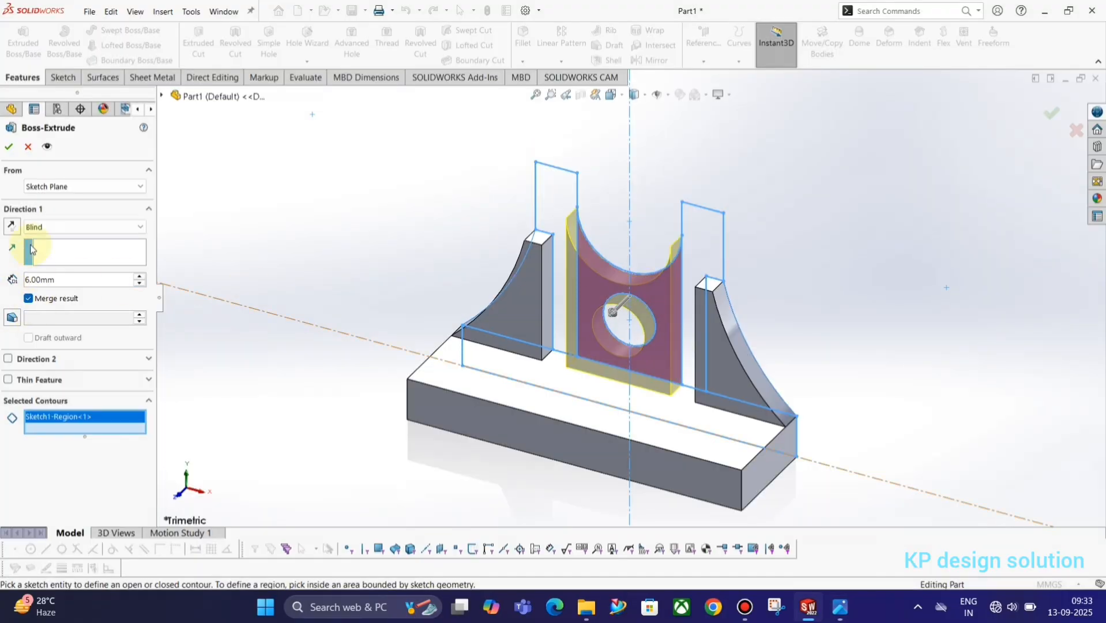
pyautogui.click(10, 147)
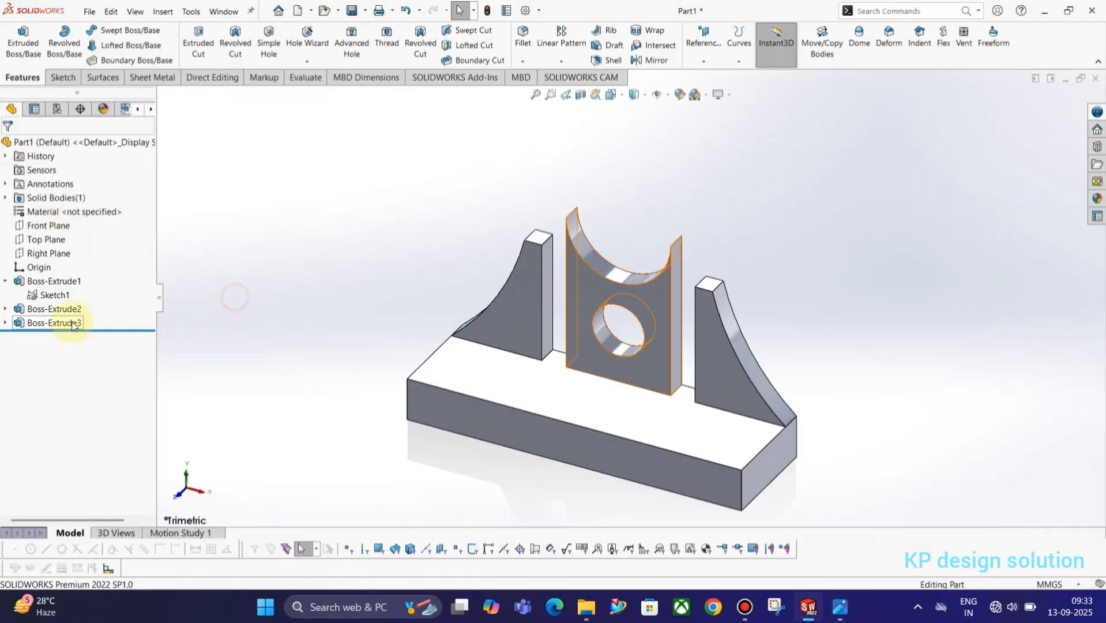
# Extrude both tall upright regions of Sketch1 20 mm deep as Boss-Extrude4
pyautogui.click(54, 295)
pyautogui.click(23, 40)
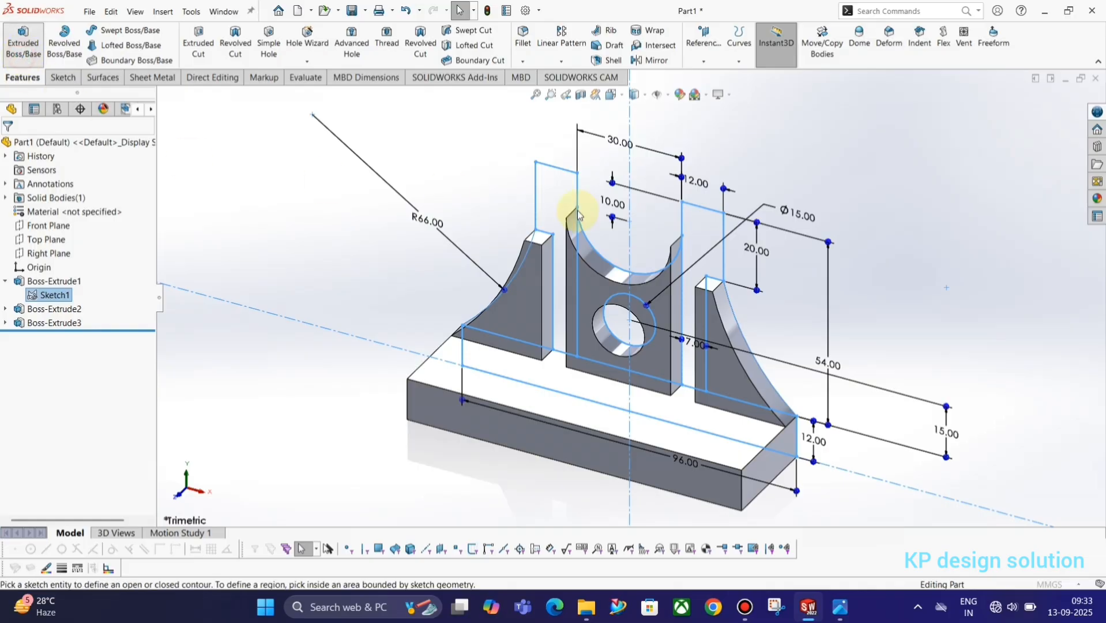
pyautogui.hotkey('alt', 'Tab')
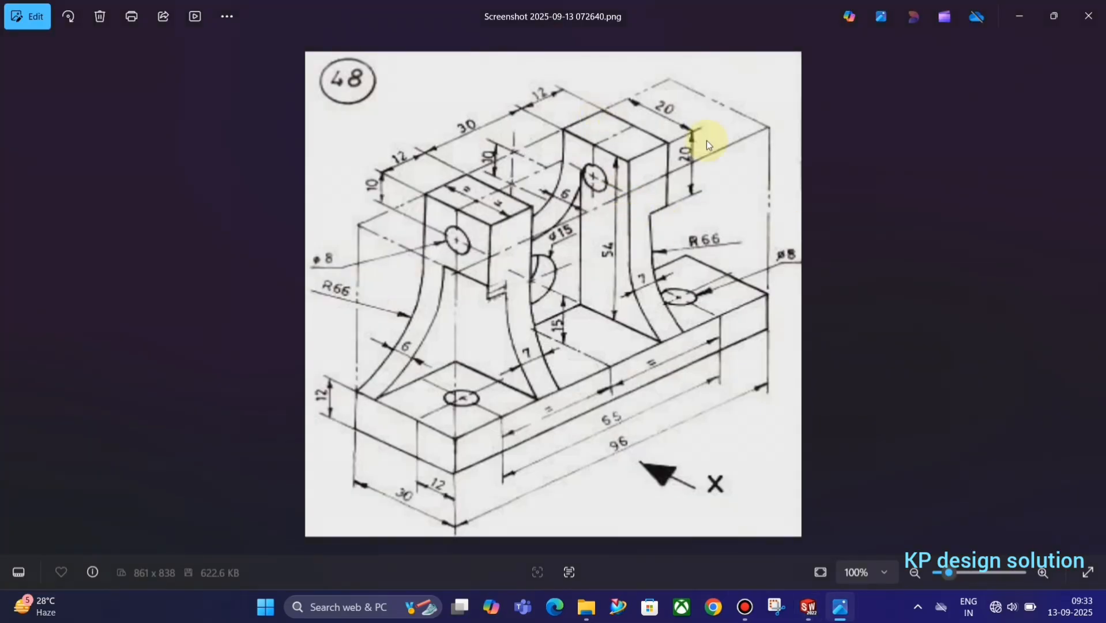
pyautogui.hotkey('alt', 'Tab')
pyautogui.click(706, 262)
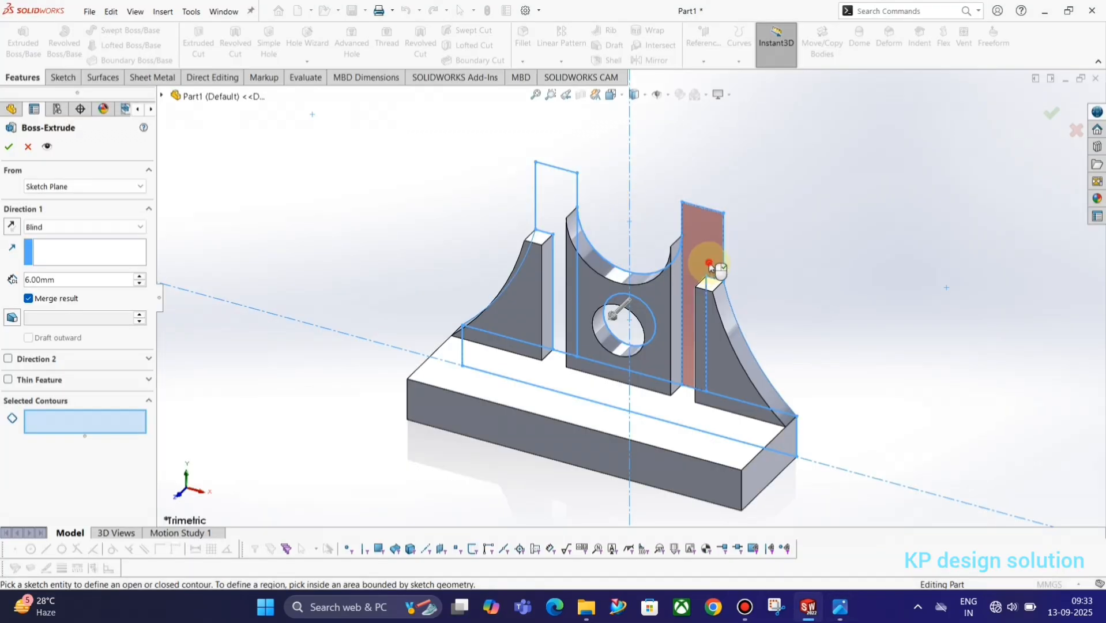
pyautogui.click(549, 237)
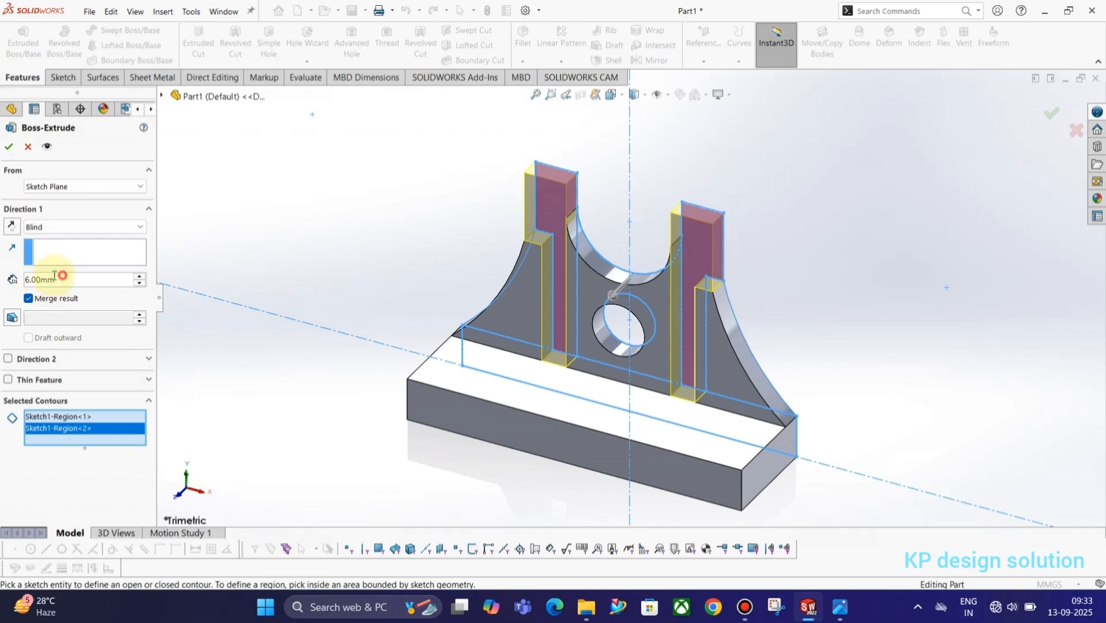
pyautogui.write('20')
pyautogui.press('Return')
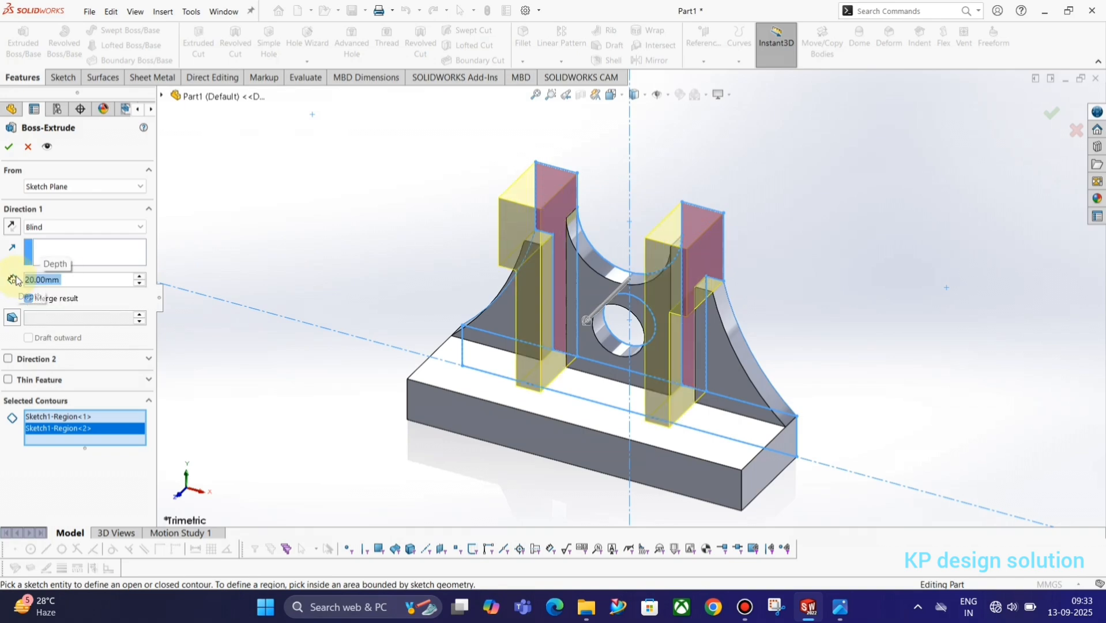
pyautogui.click(9, 147)
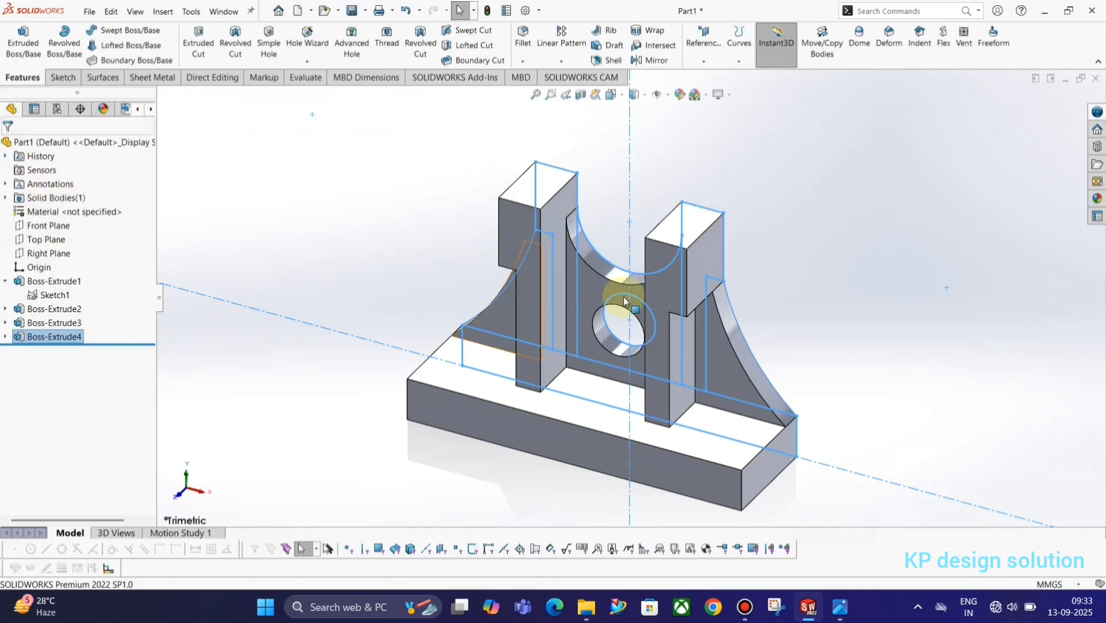
pyautogui.moveTo(617, 288)
pyautogui.mouseDown(button='middle')
pyautogui.moveTo(691, 339)
pyautogui.moveTo(636, 302)
pyautogui.moveTo(693, 293)
pyautogui.moveTo(723, 324)
pyautogui.moveTo(583, 360)
pyautogui.moveTo(604, 391)
pyautogui.moveTo(713, 323)
pyautogui.moveTo(735, 333)
pyautogui.moveTo(723, 291)
pyautogui.moveTo(743, 295)
pyautogui.moveTo(773, 348)
pyautogui.moveTo(753, 353)
pyautogui.moveTo(599, 308)
pyautogui.moveTo(617, 309)
pyautogui.moveTo(548, 363)
pyautogui.moveTo(585, 388)
pyautogui.moveTo(567, 401)
pyautogui.mouseUp(button='middle')
pyautogui.hotkey('alt', 'Tab')
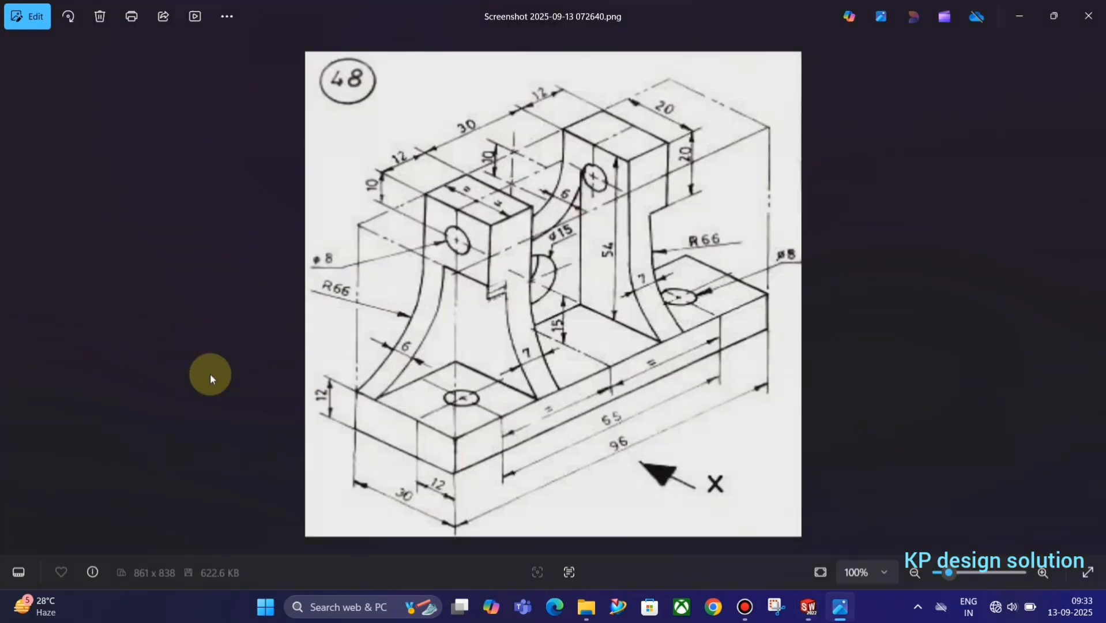
pyautogui.hotkey('alt', 'Tab')
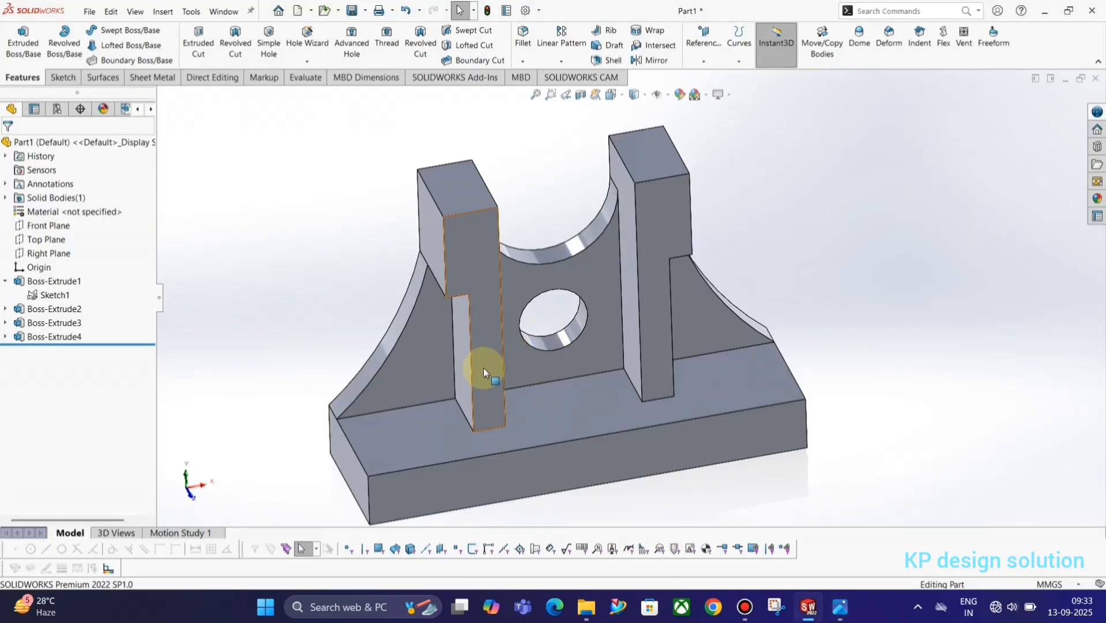
pyautogui.click(62, 78)
# Start a sketch on the upright's side face and draw a 3-point arc from the upright corner to the base corner
pyautogui.click(17, 37)
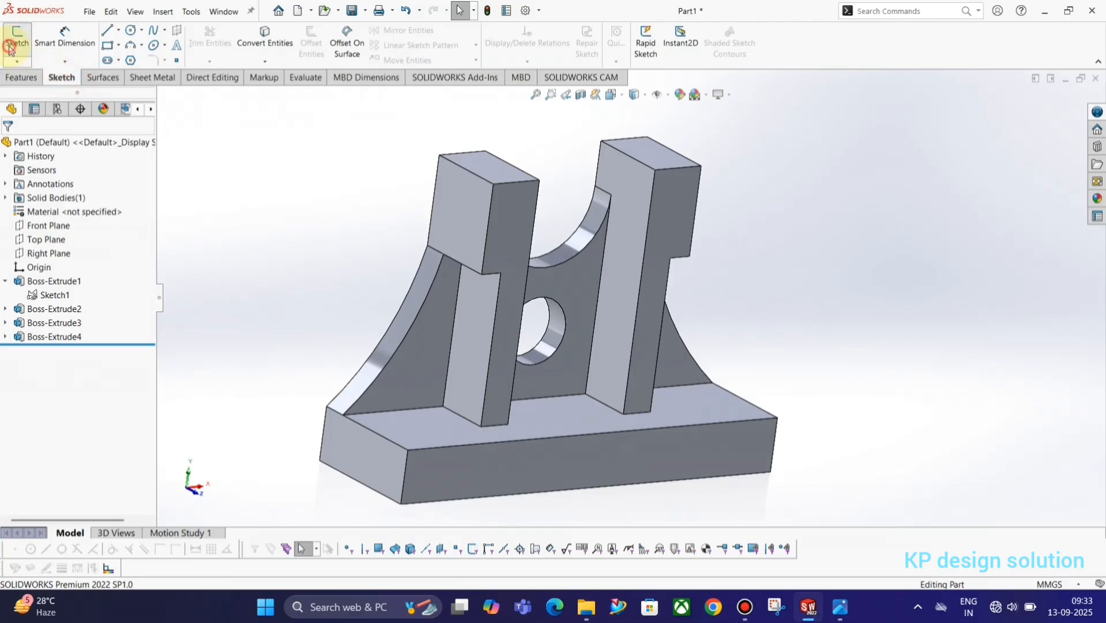
pyautogui.click(484, 349)
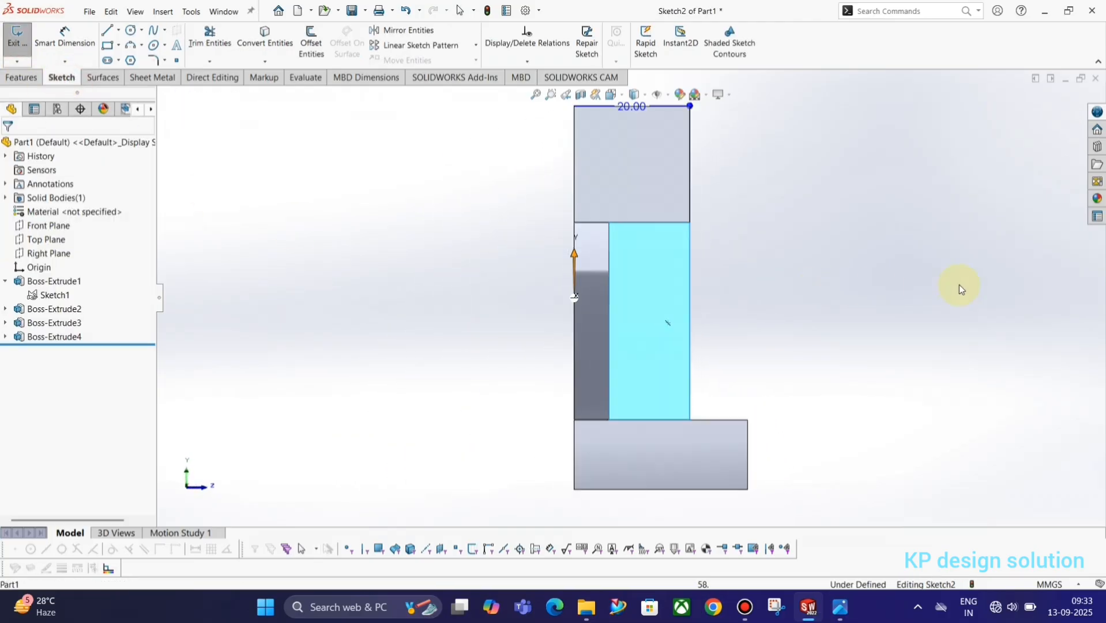
pyautogui.hotkey('alt', 'Tab')
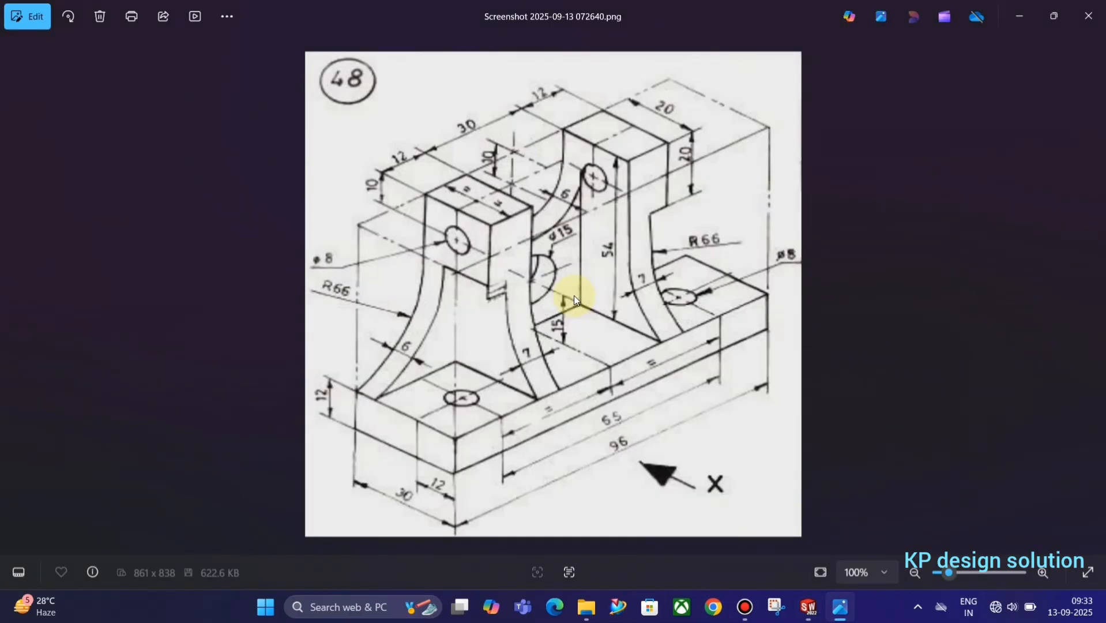
pyautogui.hotkey('alt', 'Tab')
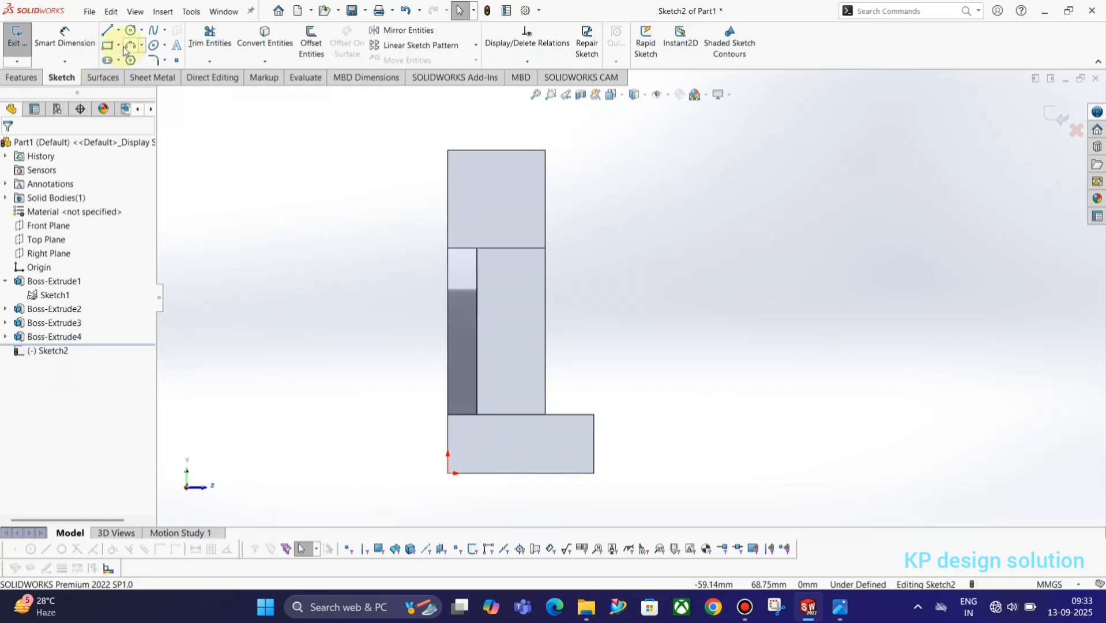
pyautogui.click(130, 45)
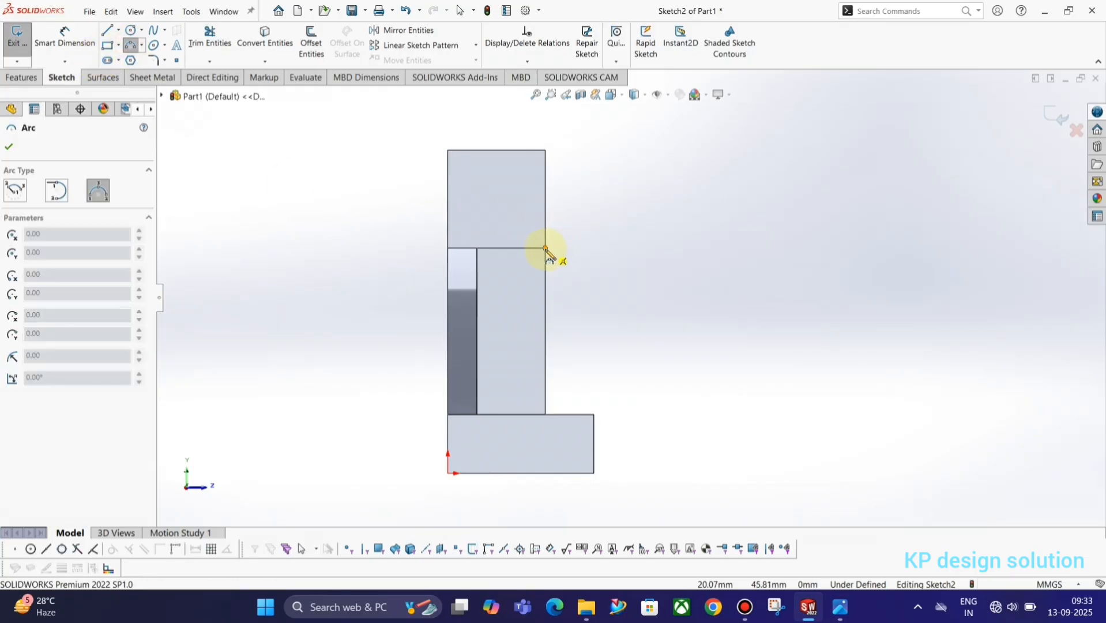
pyautogui.click(545, 248)
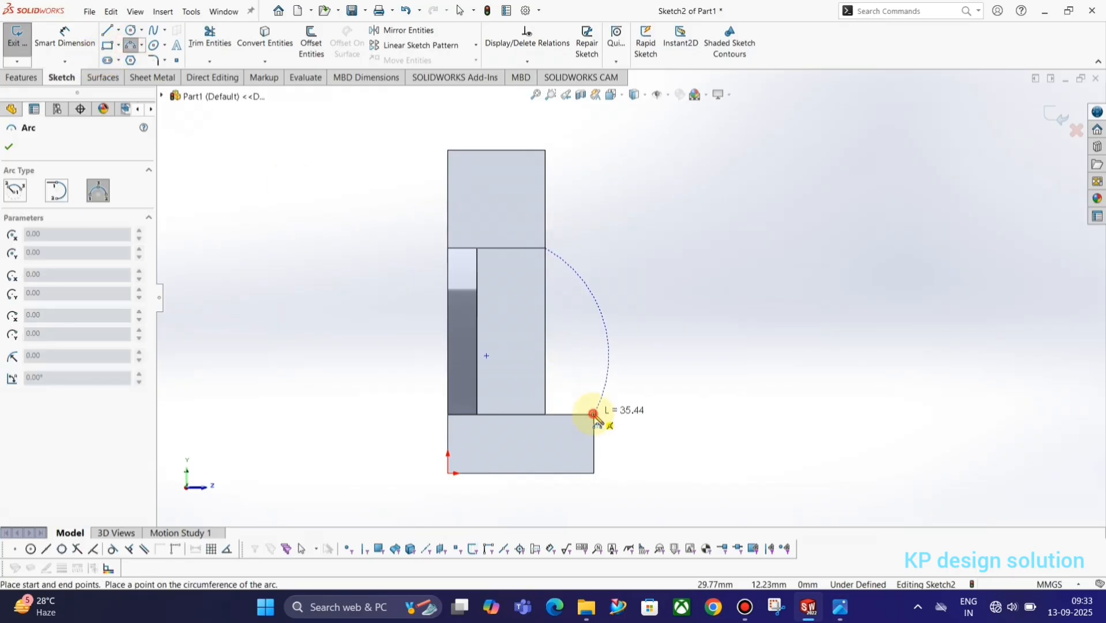
pyautogui.click(593, 414)
pyautogui.click(567, 366)
pyautogui.press('Escape')
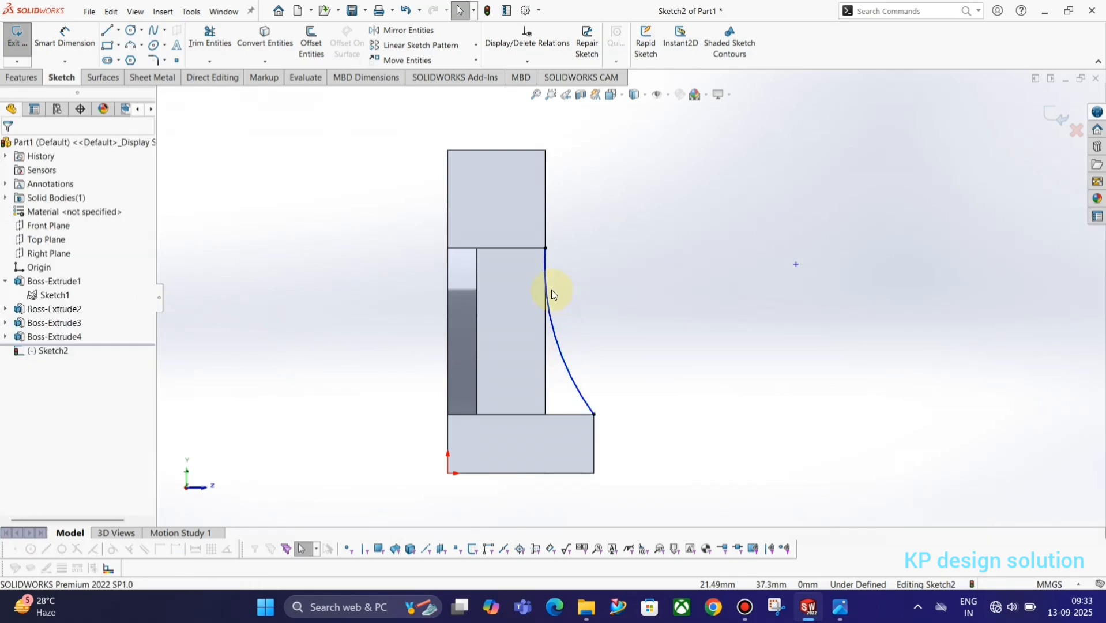
# Make the arc tangent to the upright's vertical edge and view the sketch Normal To
pyautogui.click(537, 283)
pyautogui.click(611, 298)
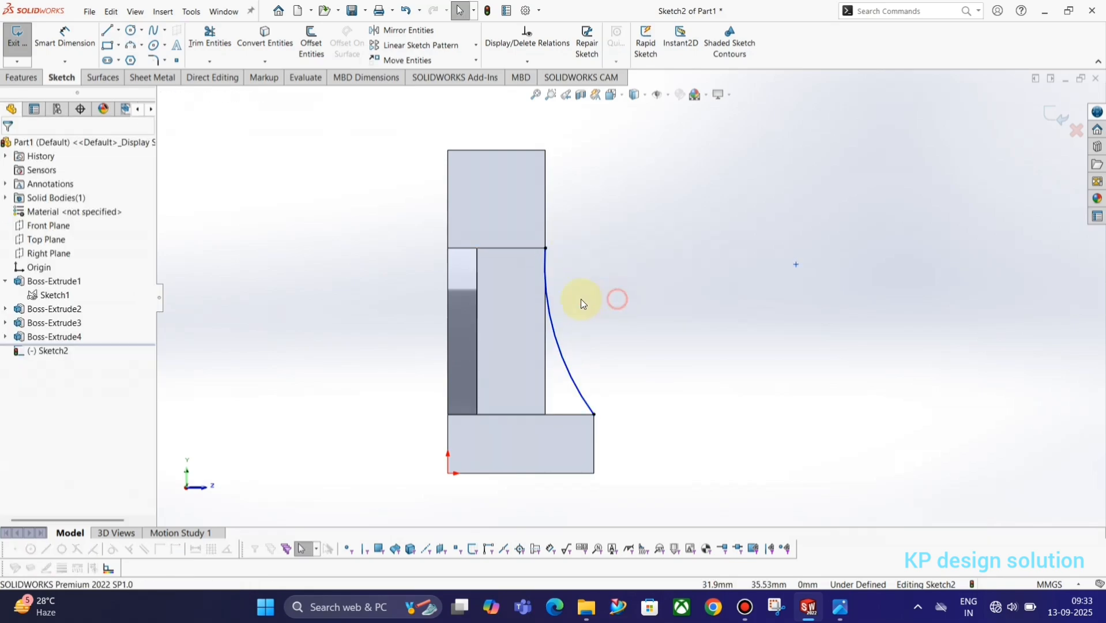
pyautogui.keyDown('ctrl'); pyautogui.click(544, 317); pyautogui.keyUp('ctrl')
pyautogui.keyDown('ctrl'); pyautogui.click(552, 314); pyautogui.keyUp('ctrl')
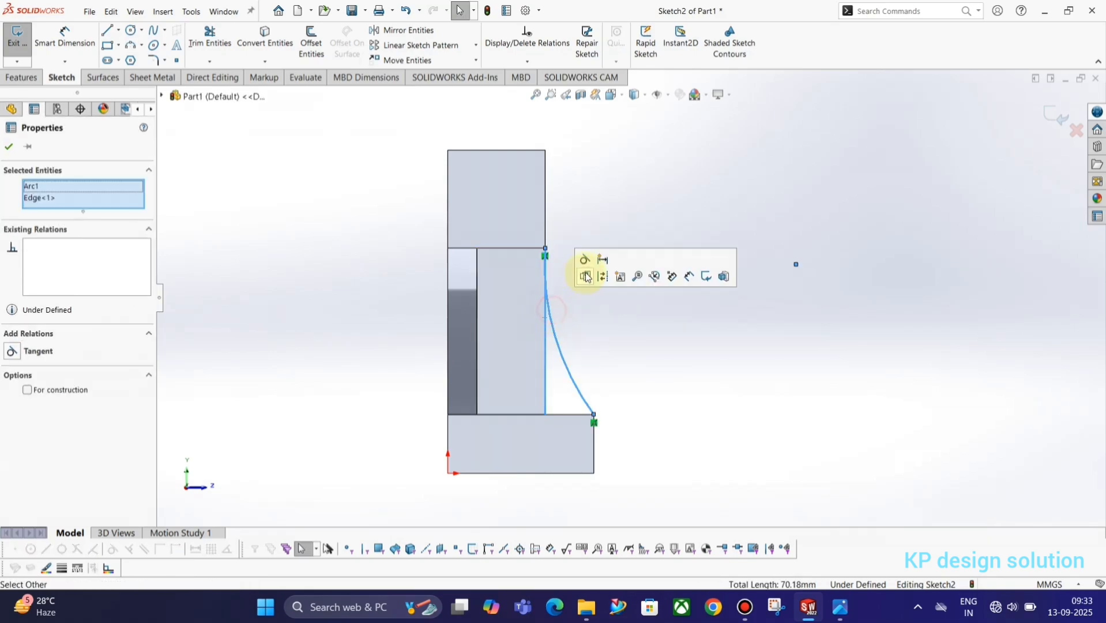
pyautogui.click(585, 260)
pyautogui.click(590, 218)
pyautogui.click(724, 369)
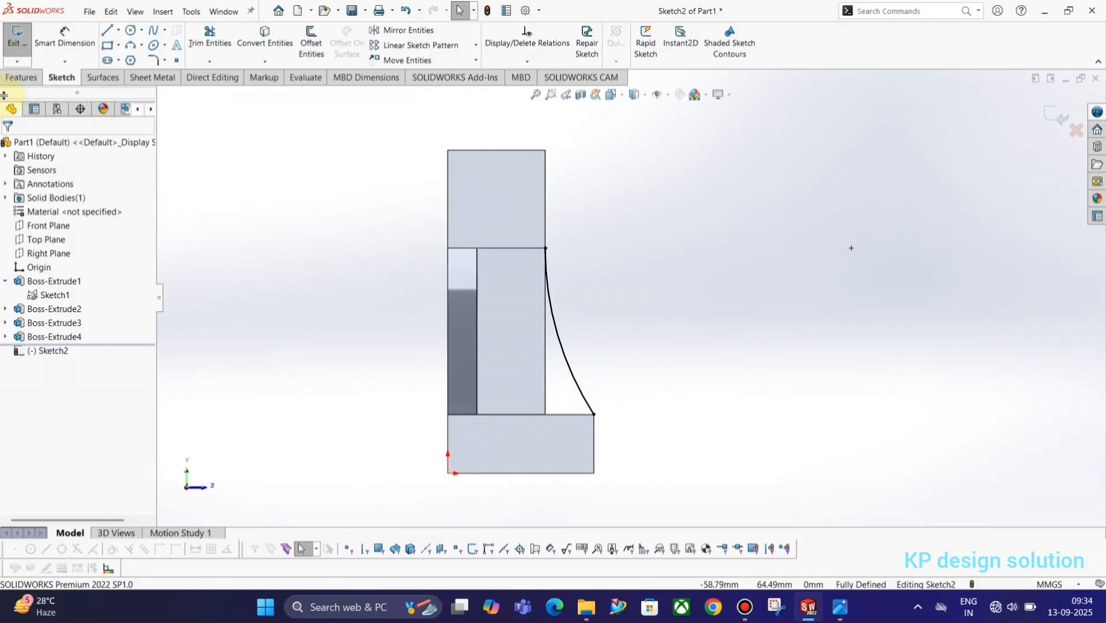
pyautogui.moveTo(504, 288)
pyautogui.mouseDown(button='middle')
pyautogui.moveTo(467, 279)
pyautogui.moveTo(488, 285)
pyautogui.moveTo(382, 301)
pyautogui.mouseUp(button='middle')
pyautogui.press('space')
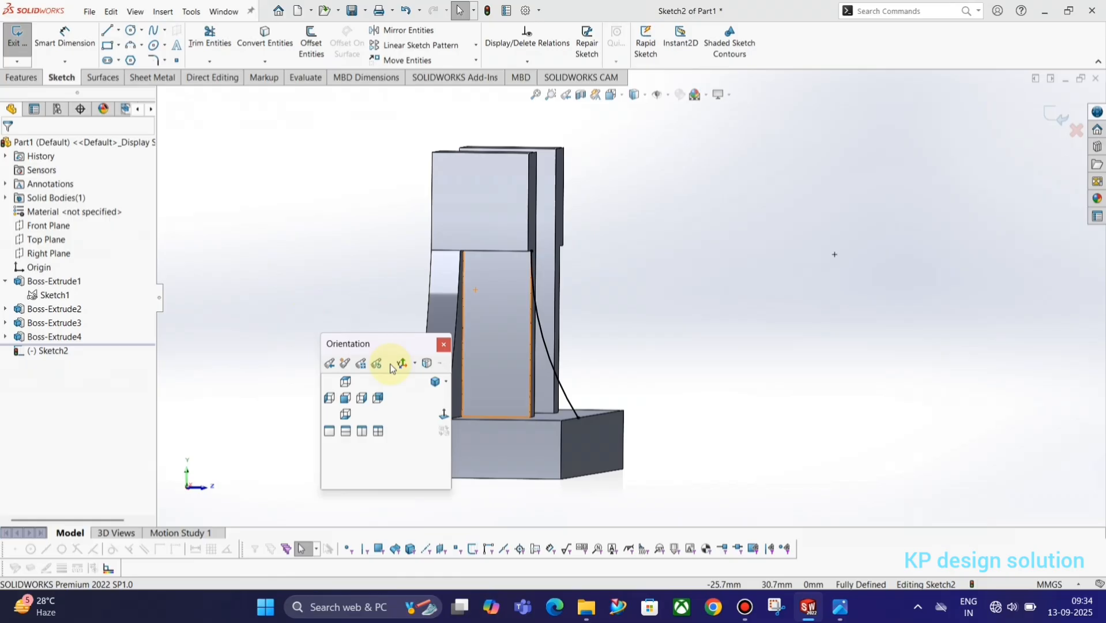
pyautogui.click(446, 418)
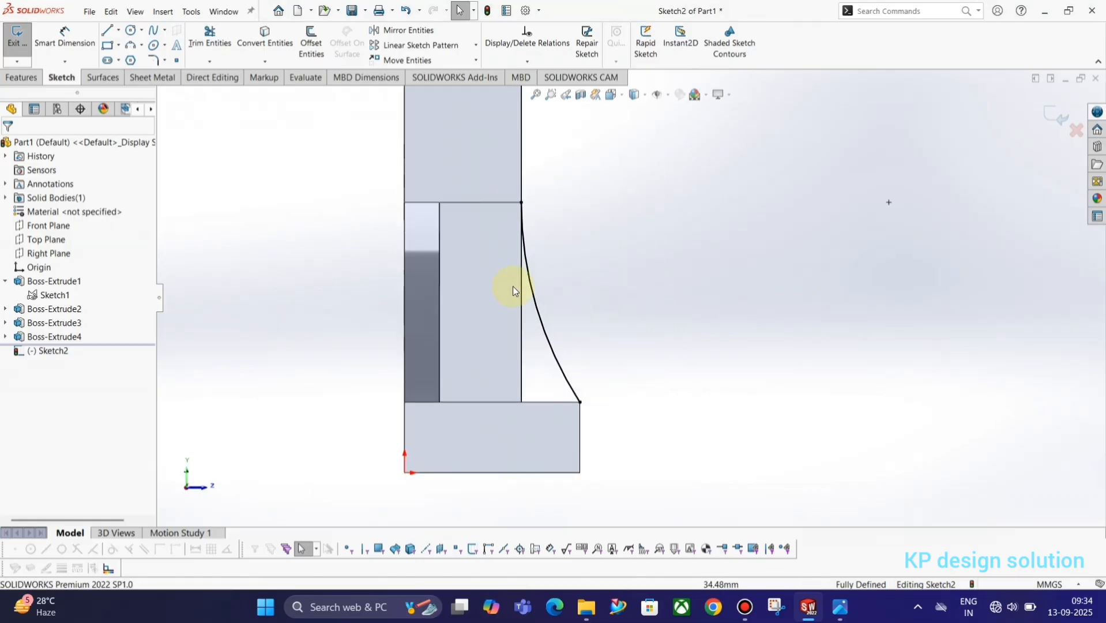
# Close the gusset profile with a vertical and a horizontal line and exit the sketch
pyautogui.click(108, 32)
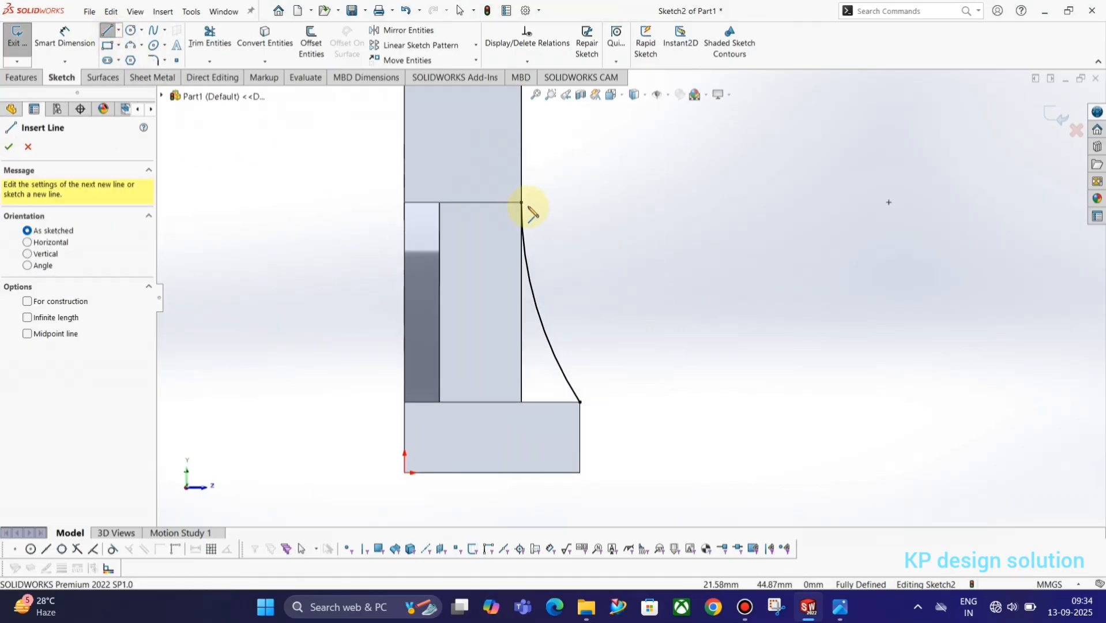
pyautogui.click(522, 203)
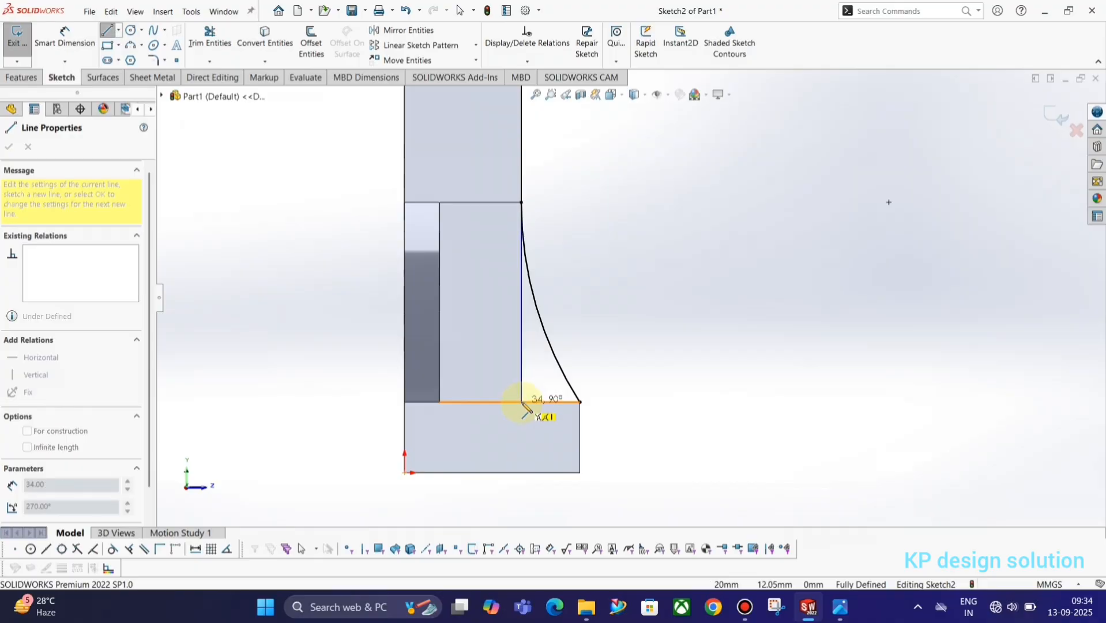
pyautogui.click(522, 400)
pyautogui.click(580, 402)
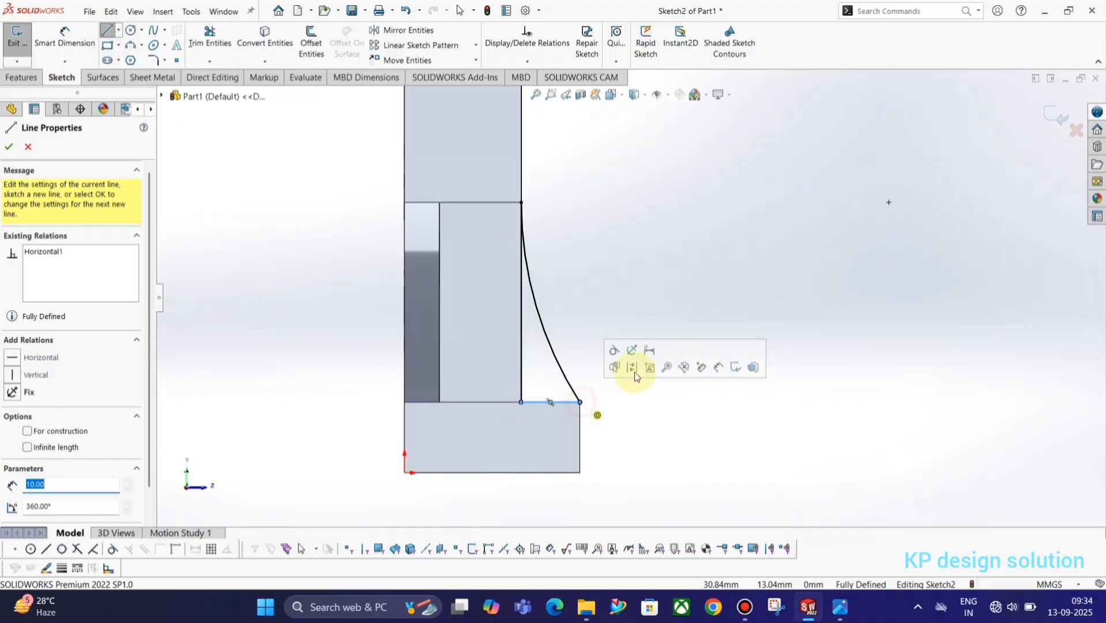
pyautogui.click(37, 146)
pyautogui.click(17, 36)
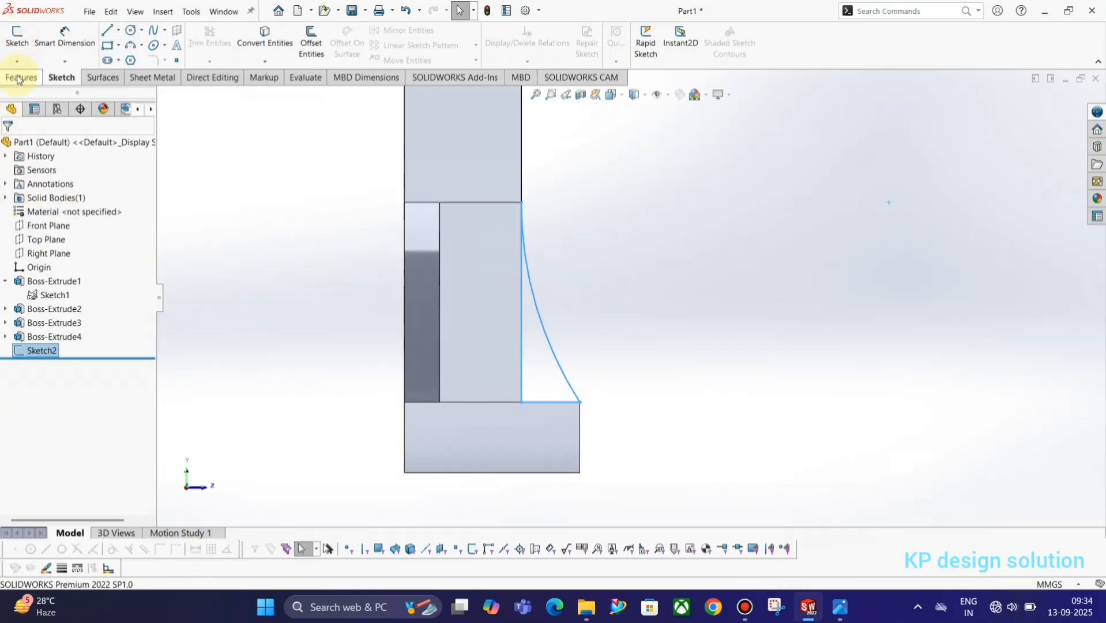
pyautogui.click(26, 57)
# Reverse the direction and extrude the Sketch2 gusset 7 mm deep as Boss-Extrude5
pyautogui.hotkey('alt', 'Tab')
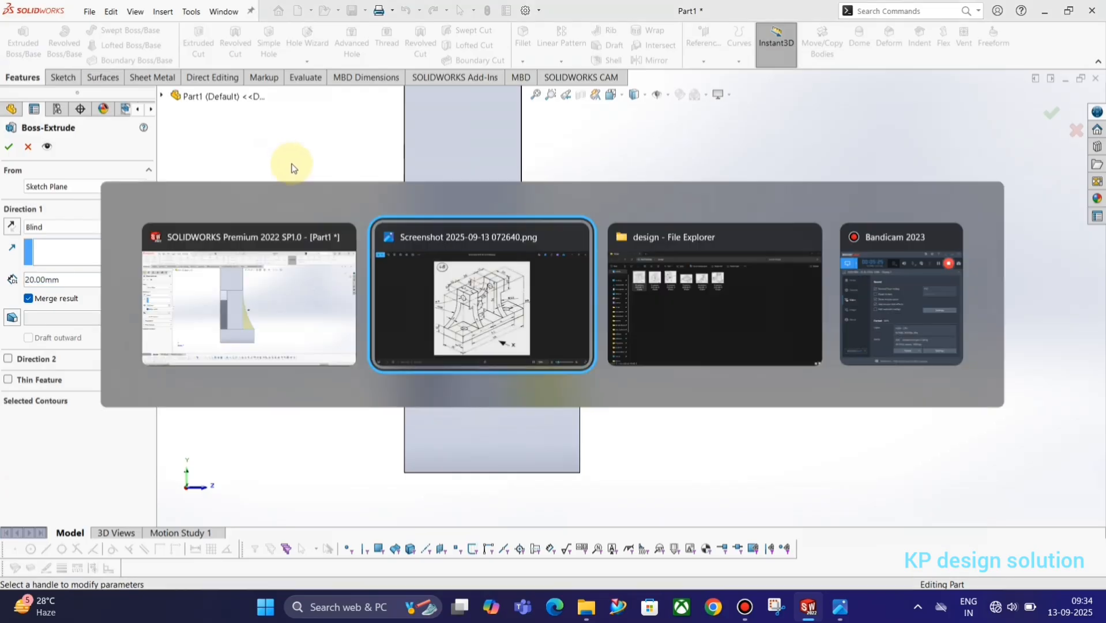
pyautogui.hotkey('alt', 'Tab')
pyautogui.moveTo(662, 321); pyautogui.dragTo(663, 339, button='middle')
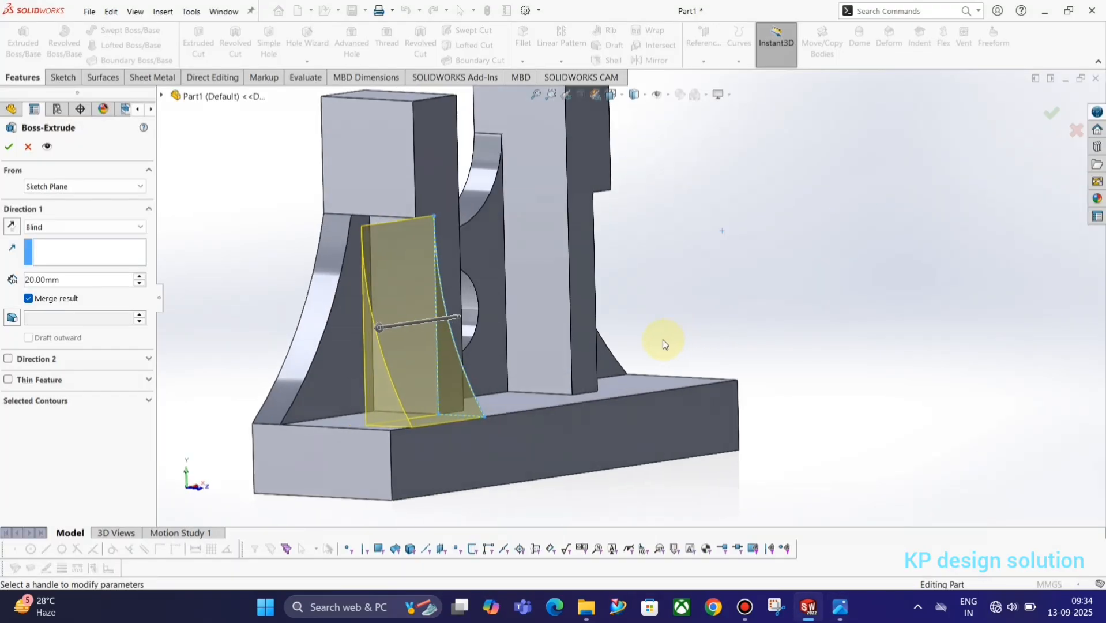
pyautogui.click(12, 226)
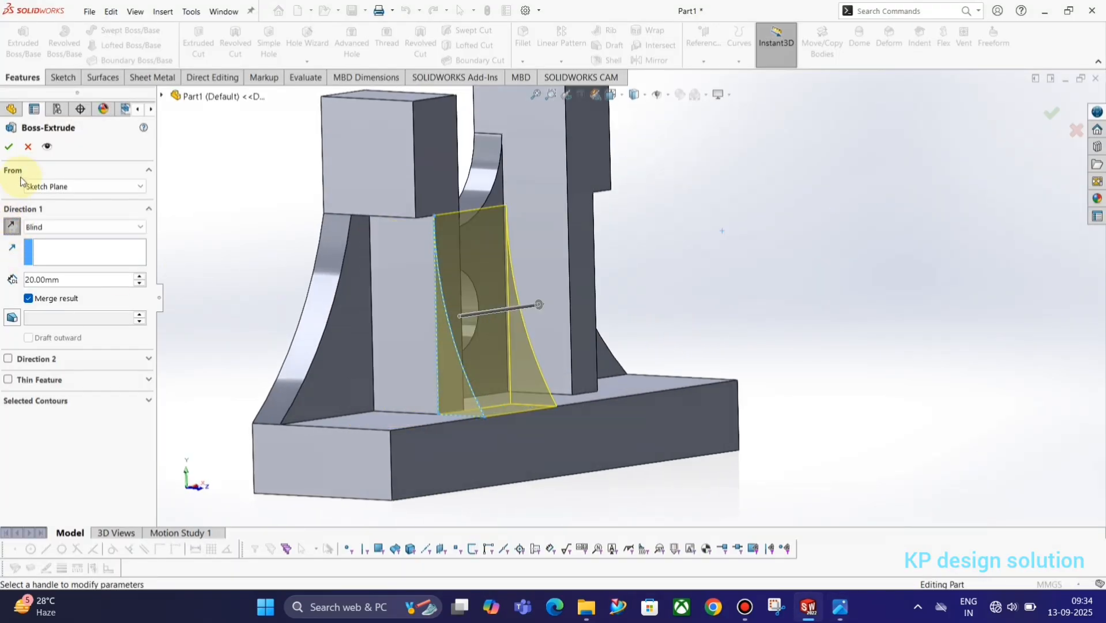
pyautogui.doubleClick(40, 280)
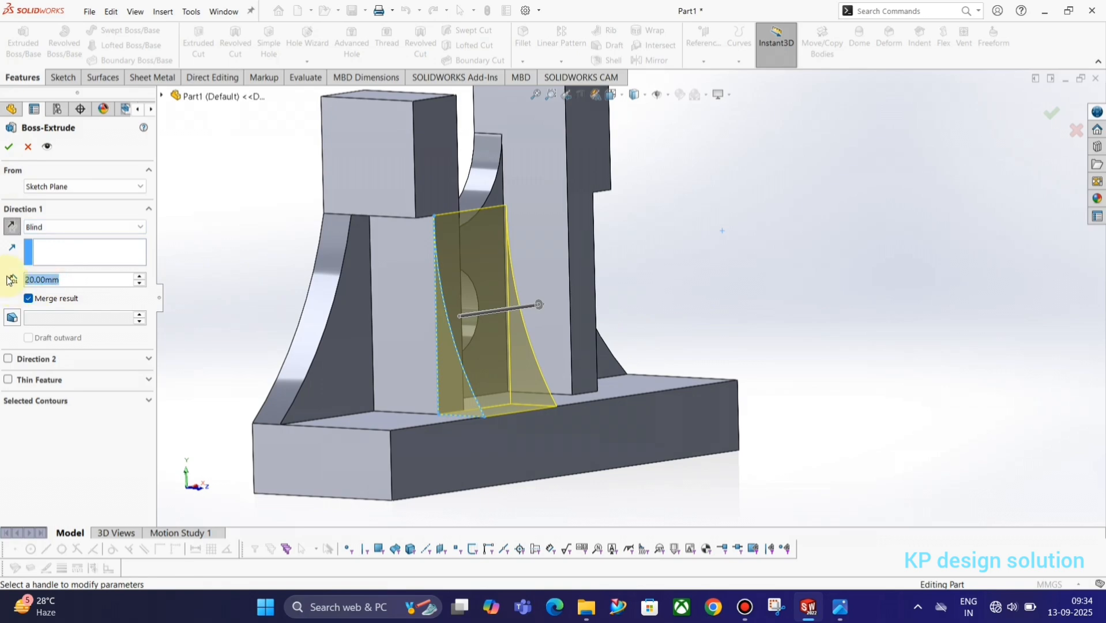
pyautogui.write('7')
pyautogui.press('Return')
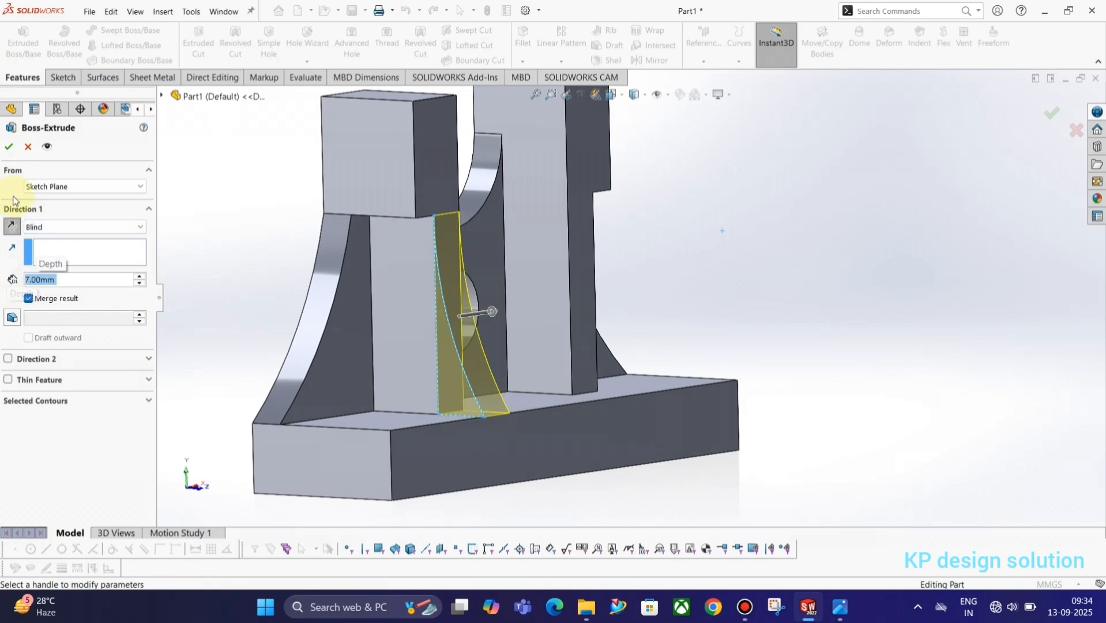
pyautogui.click(8, 148)
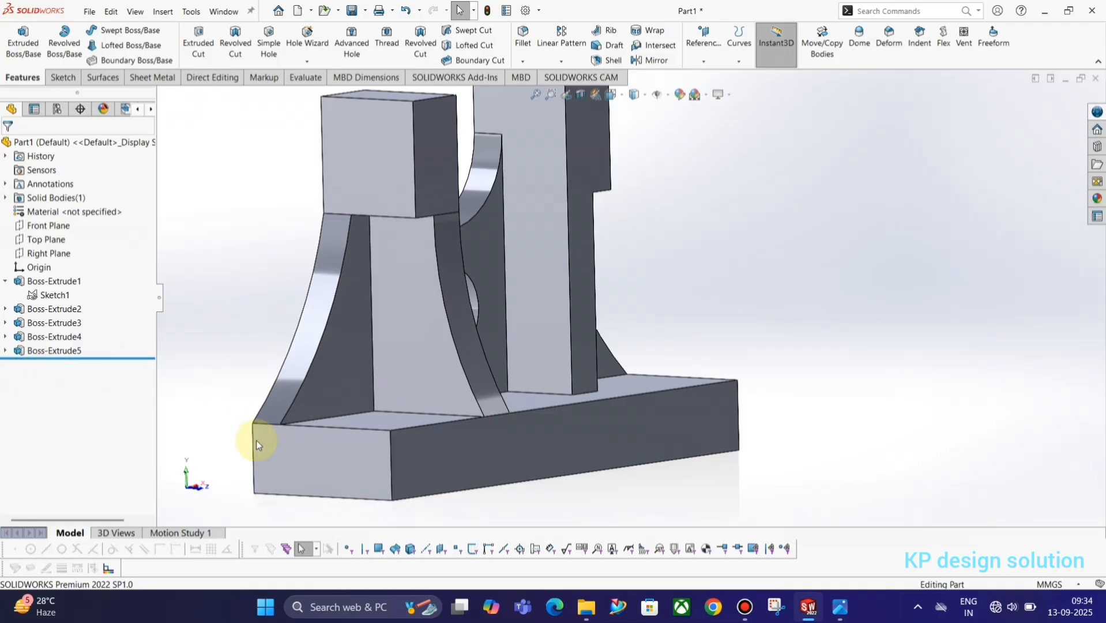
pyautogui.click(47, 295)
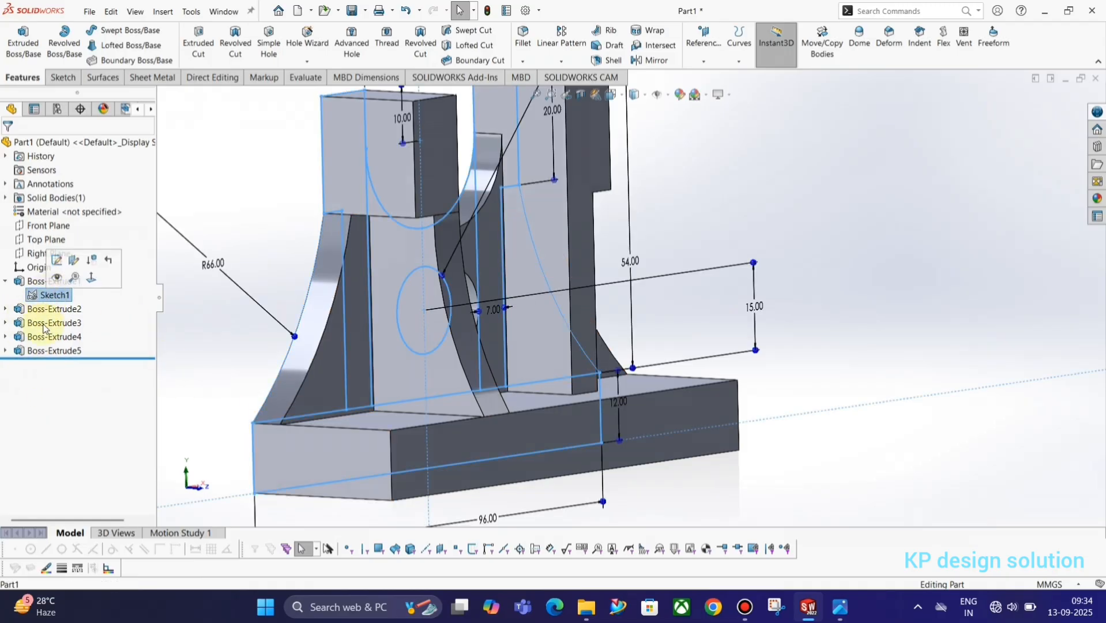
pyautogui.click(5, 350)
# Extrude Sketch2 again with its start set to Offset 37 mm
pyautogui.click(53, 364)
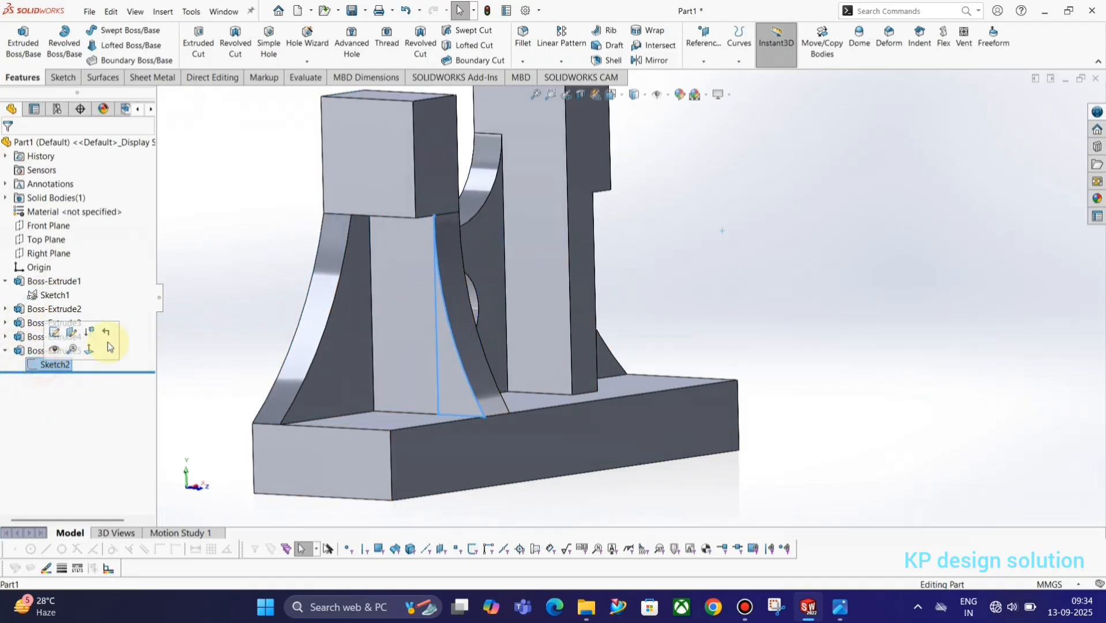
pyautogui.click(23, 40)
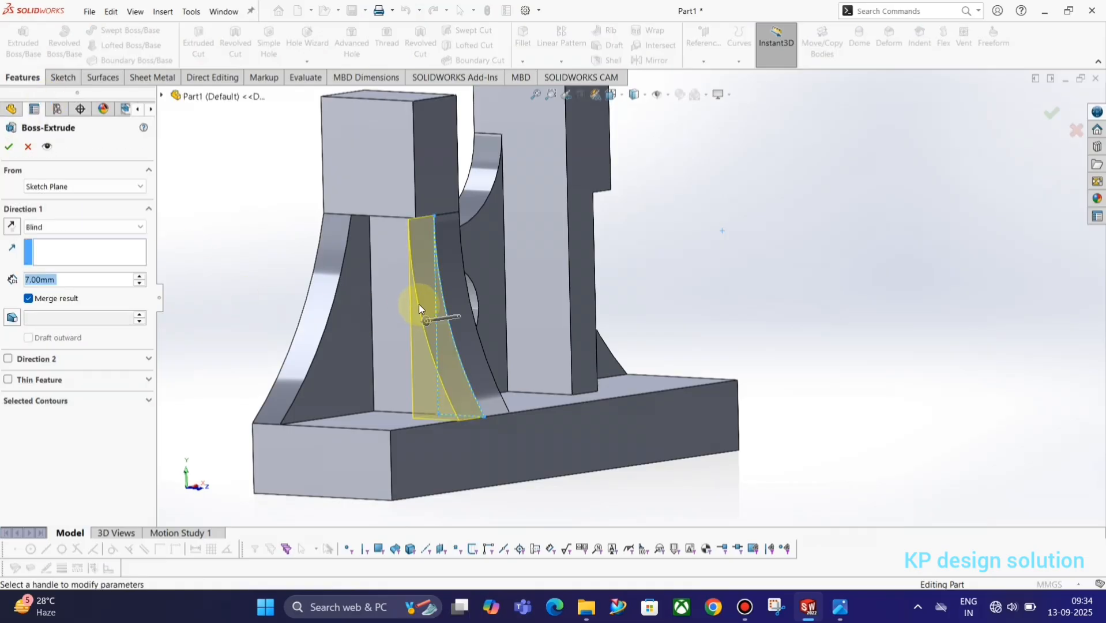
pyautogui.click(42, 189)
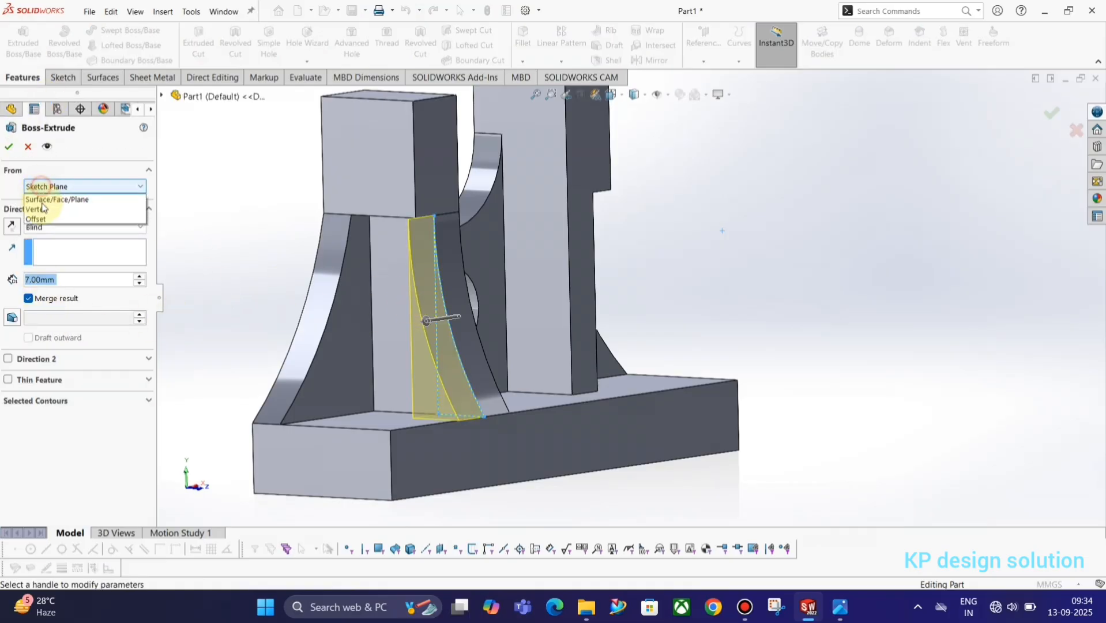
pyautogui.click(49, 235)
pyautogui.hotkey('alt', 'Tab')
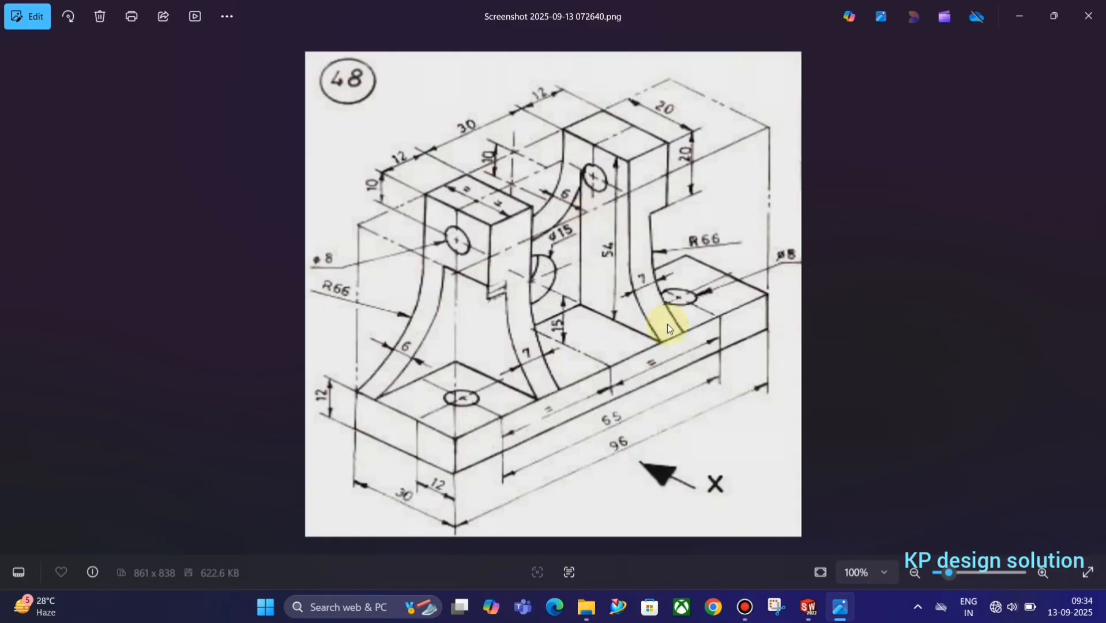
pyautogui.hotkey('alt', 'Tab')
pyautogui.hotkey('alt', 'Tab')
pyautogui.hotkey('alt', 'Tab')
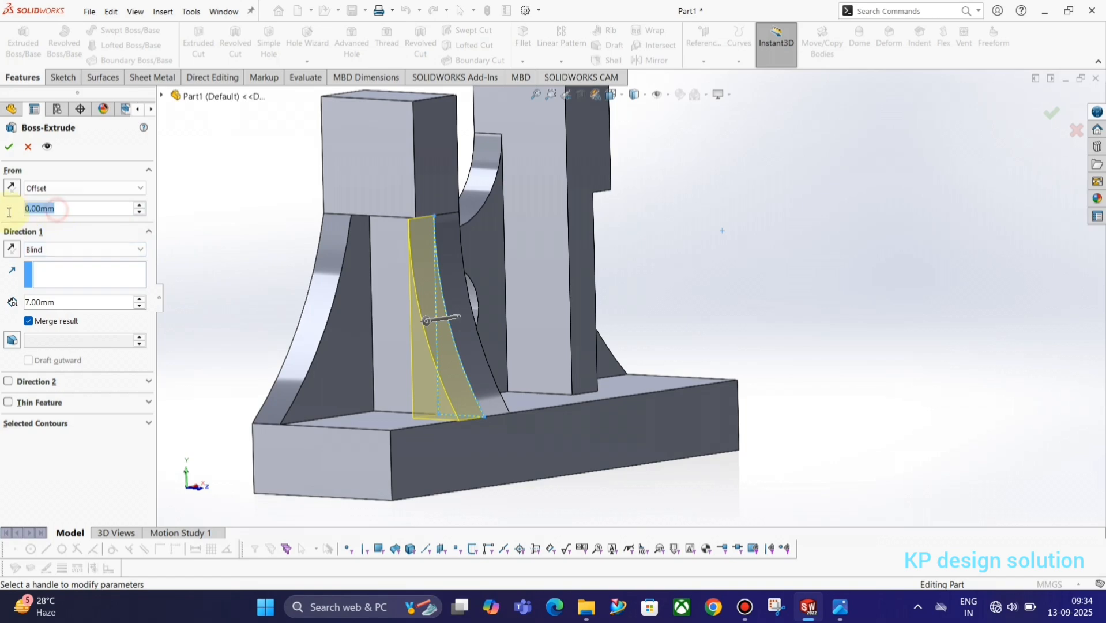
pyautogui.write('37')
pyautogui.press('Return')
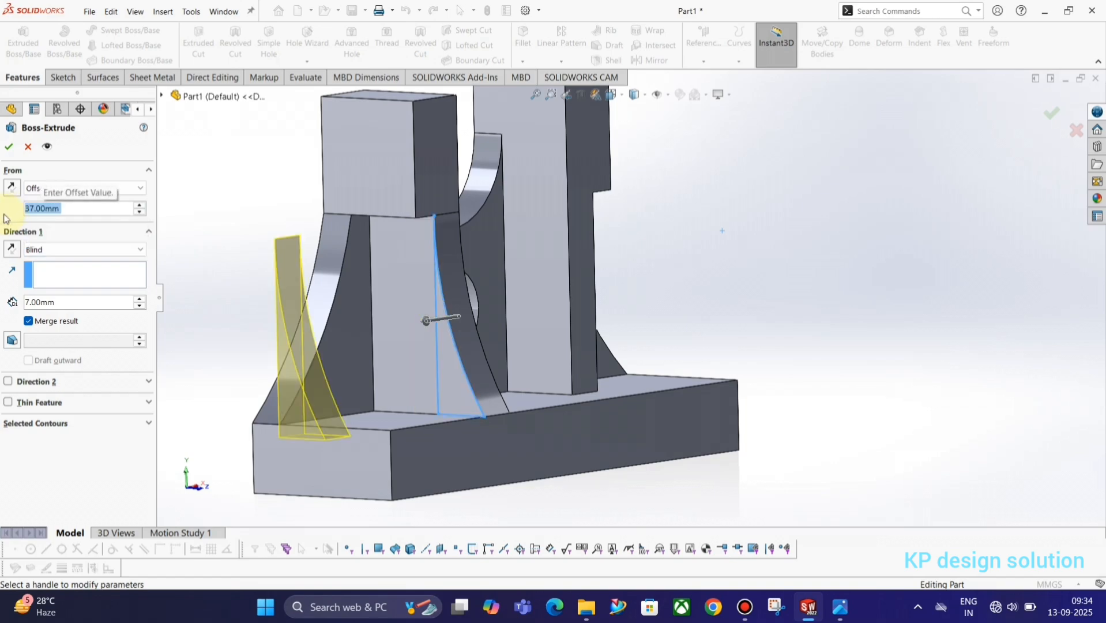
# Adjust the extrusion directions so the second 7 mm rib sits by the right upright, creating Boss-Extrude6
pyautogui.click(11, 251)
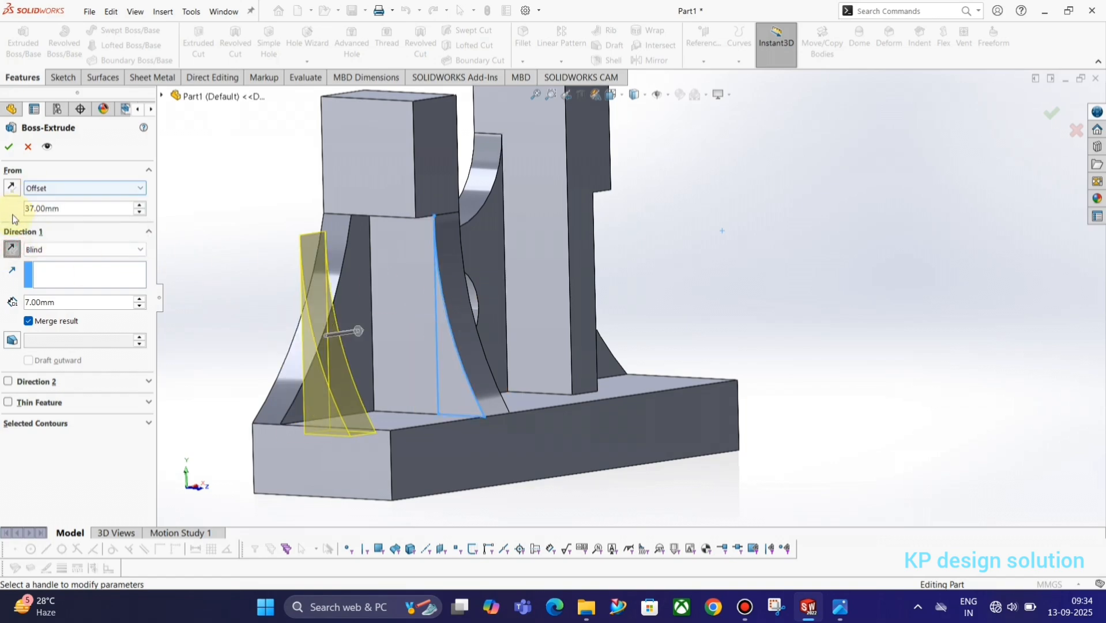
pyautogui.click(11, 187)
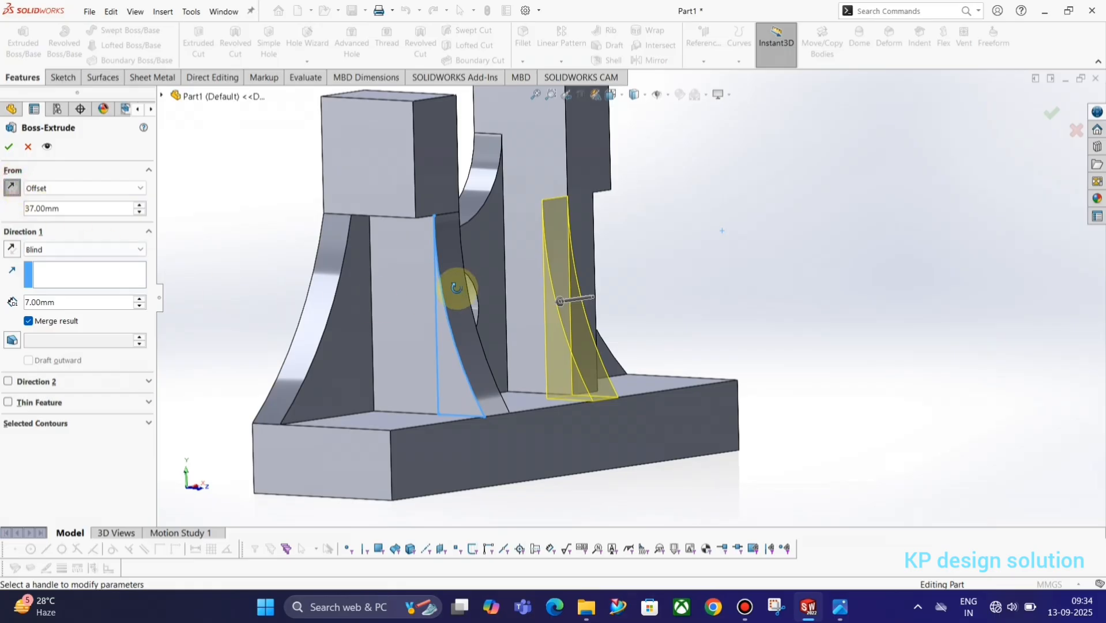
pyautogui.moveTo(457, 284); pyautogui.dragTo(383, 306, button='middle')
pyautogui.click(11, 250)
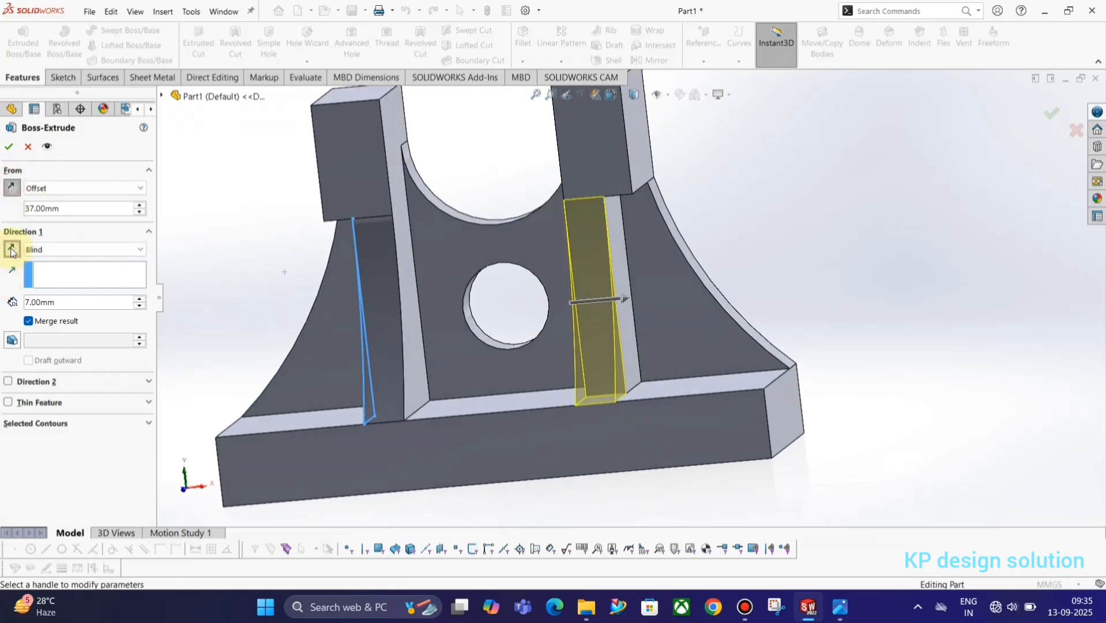
pyautogui.moveTo(499, 402); pyautogui.dragTo(629, 407, button='middle')
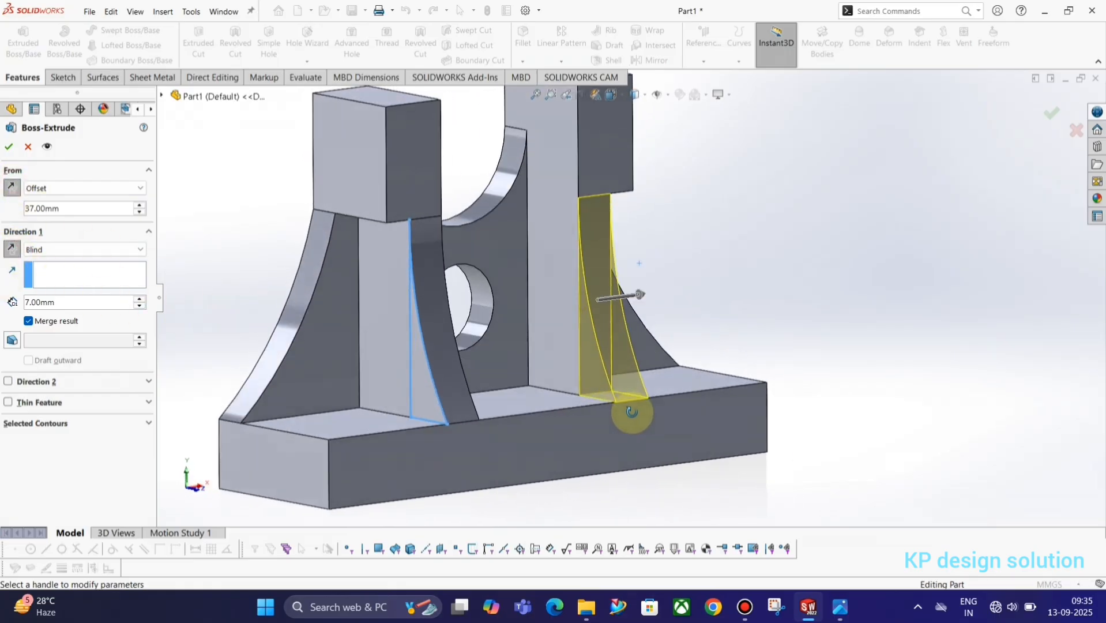
pyautogui.click(8, 147)
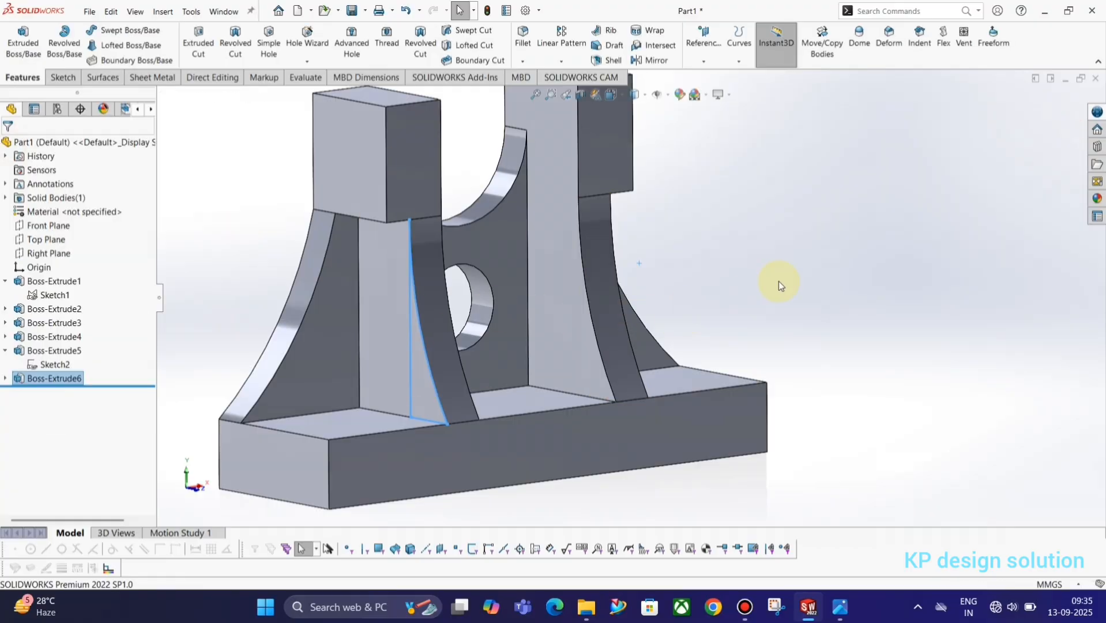
pyautogui.moveTo(716, 331); pyautogui.dragTo(479, 400, button='middle')
pyautogui.hotkey('alt', 'Tab')
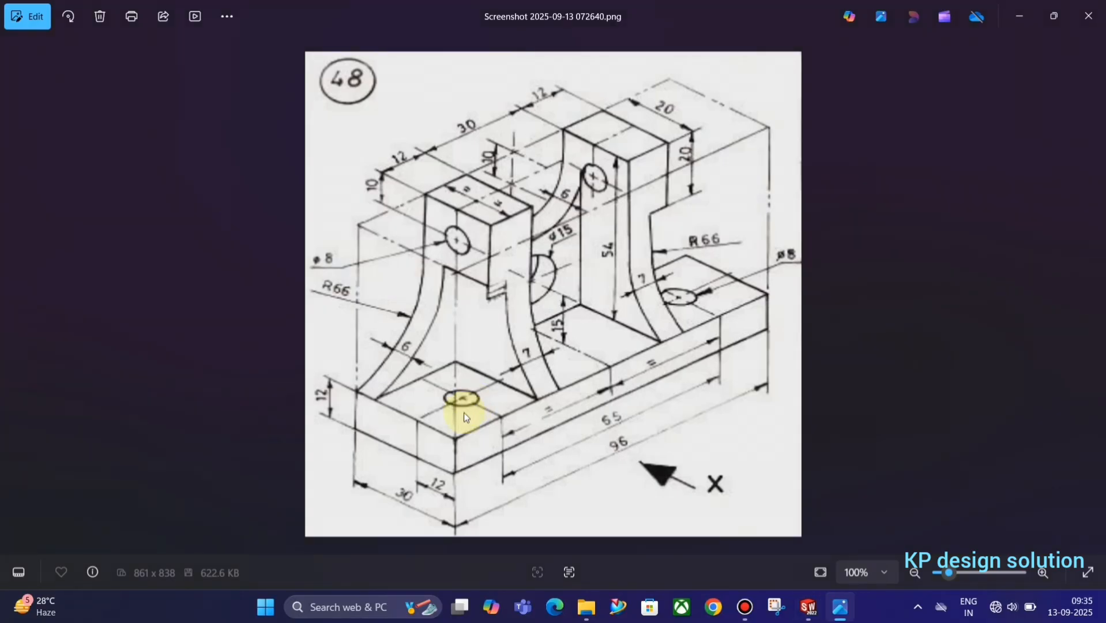
pyautogui.hotkey('alt', 'Tab')
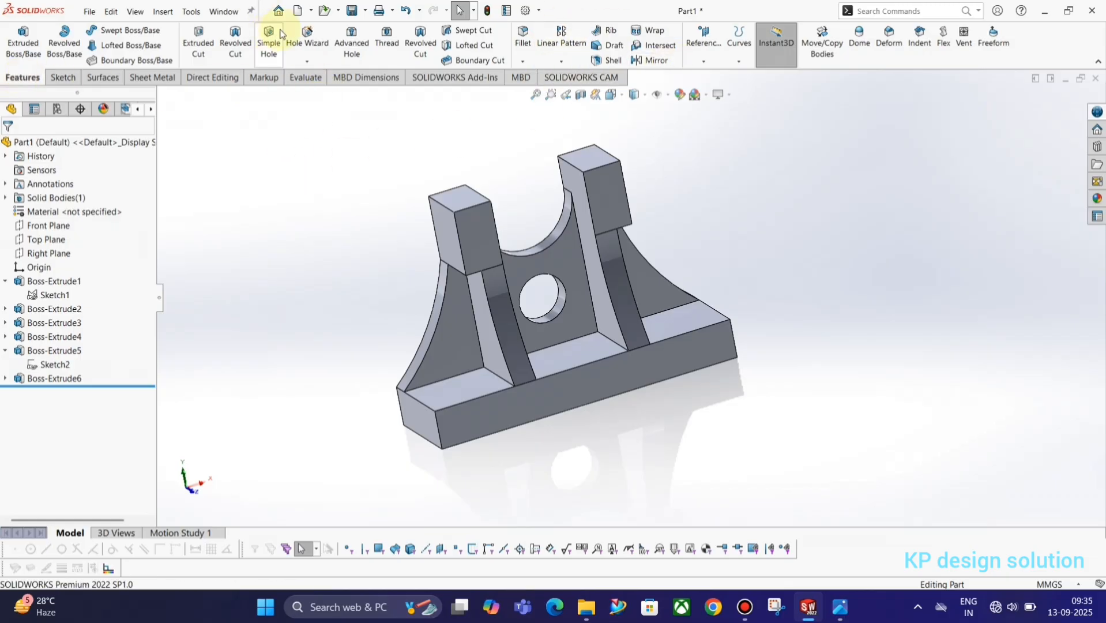
# Specify an 8 mm ISO dowel hole in Hole Wizard and go to its Positions tab
pyautogui.click(306, 36)
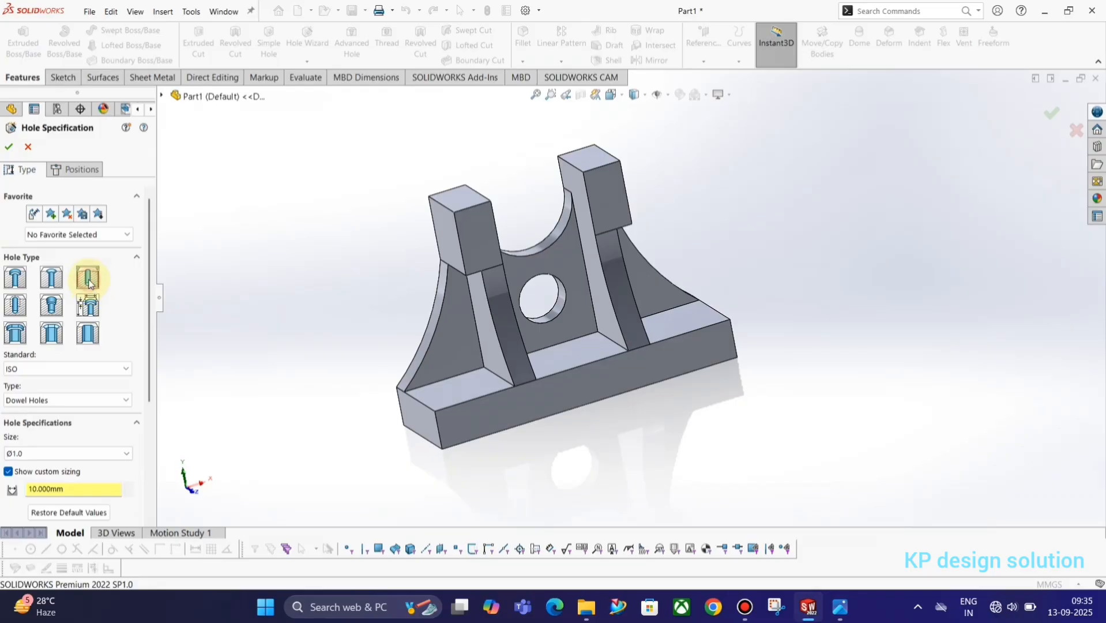
pyautogui.hotkey('alt', 'Tab')
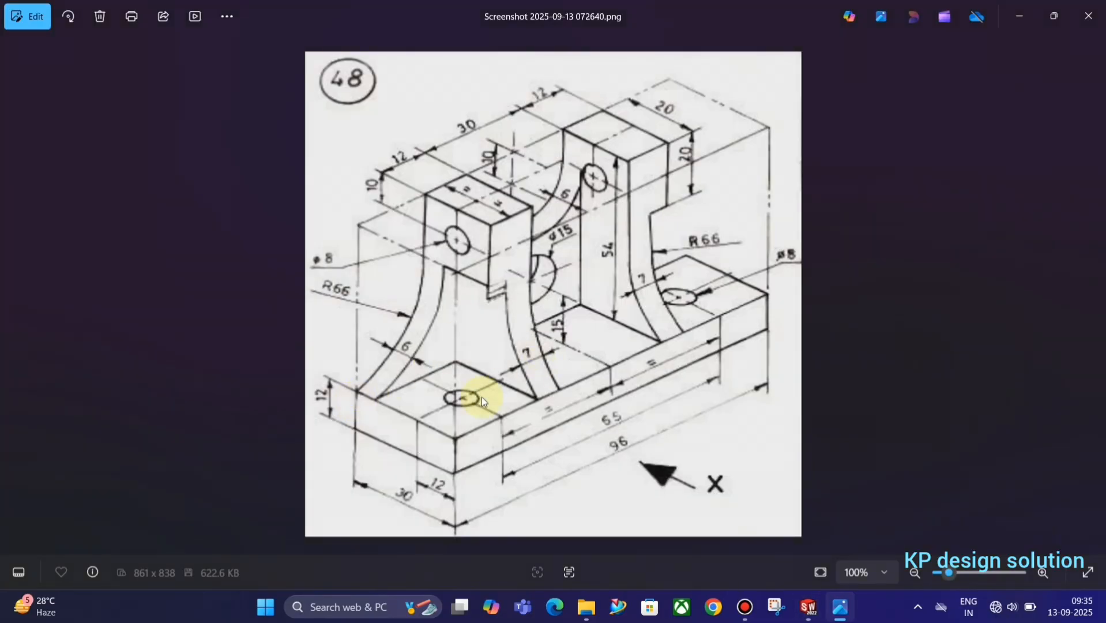
pyautogui.hotkey('alt', 'Tab')
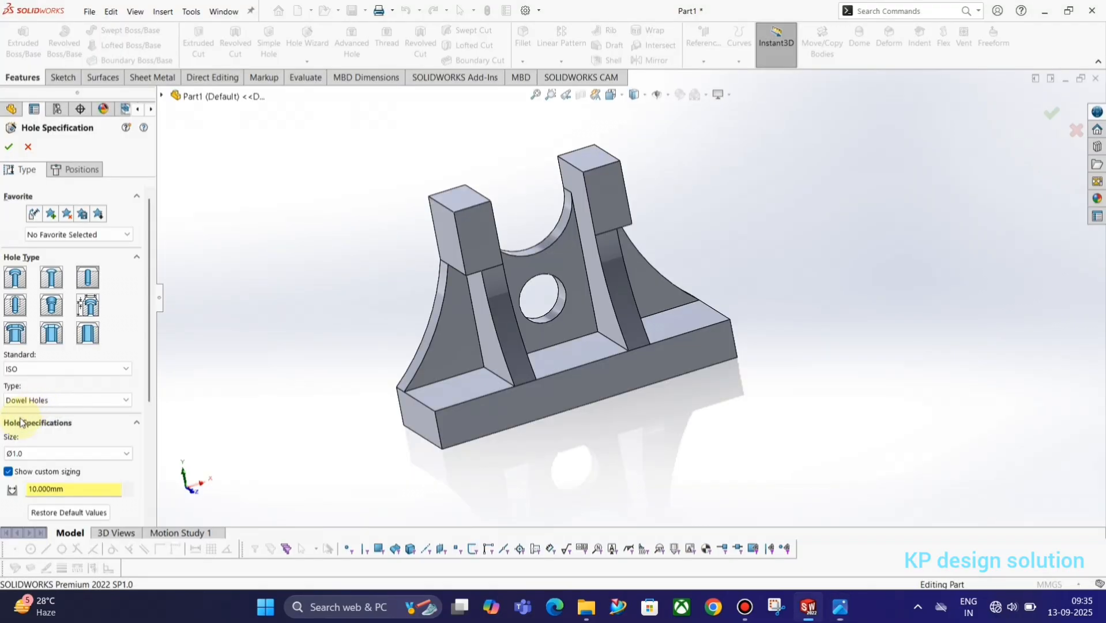
pyautogui.doubleClick(58, 488)
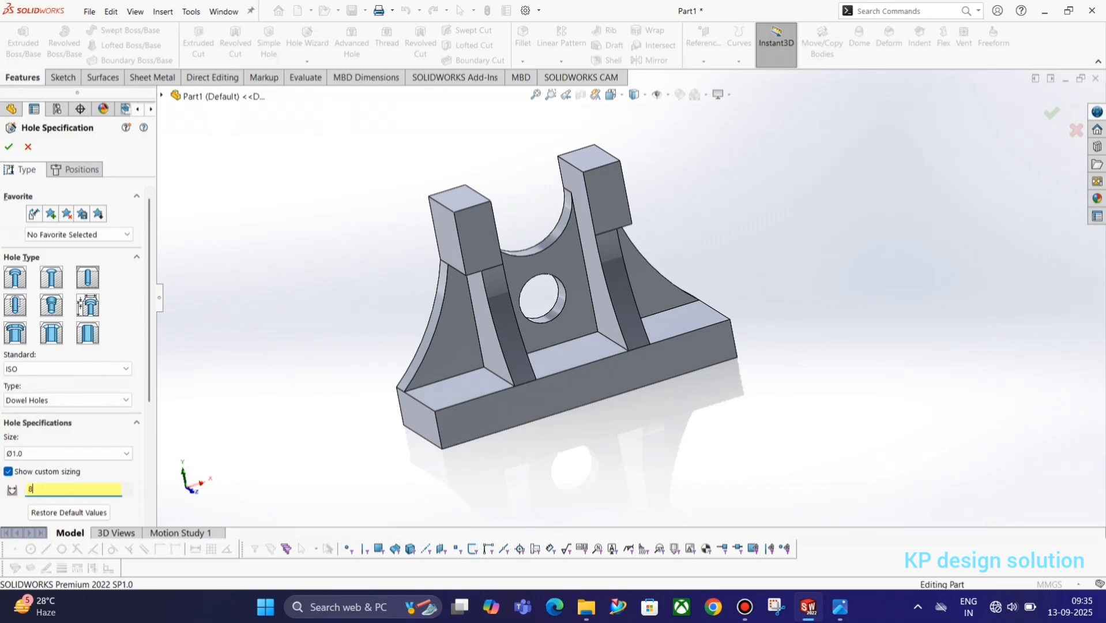
pyautogui.click(81, 169)
pyautogui.click(74, 295)
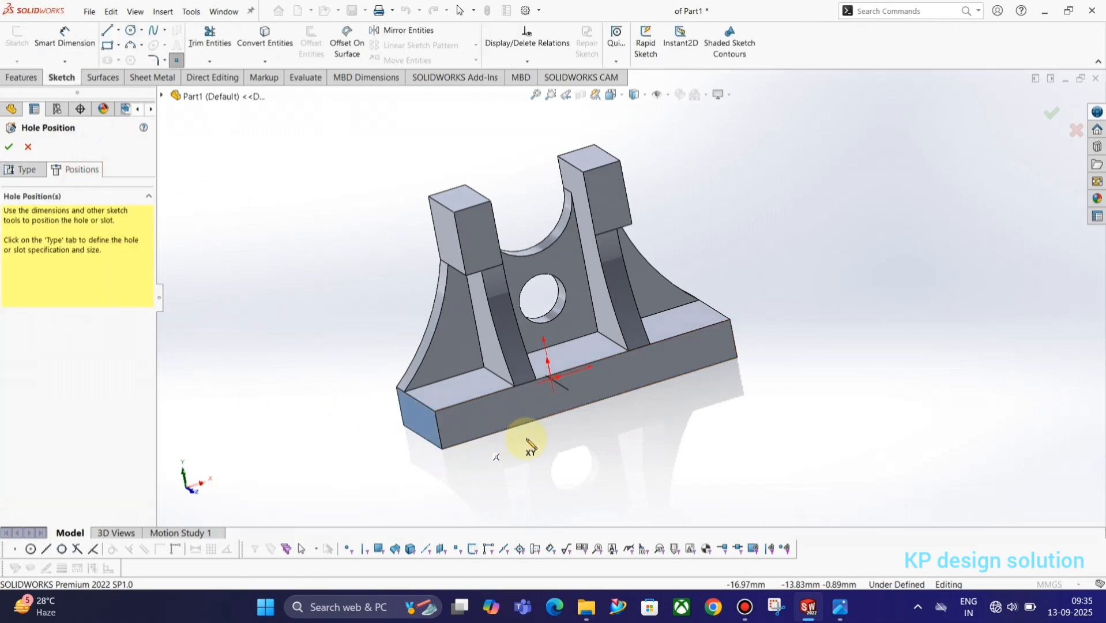
# Place the hole point on the base's left top face, view it Normal To, and check the reference dimensions
pyautogui.click(464, 383)
pyautogui.moveTo(614, 330); pyautogui.dragTo(196, 210, button='middle')
pyautogui.click(64, 37)
pyautogui.press('space')
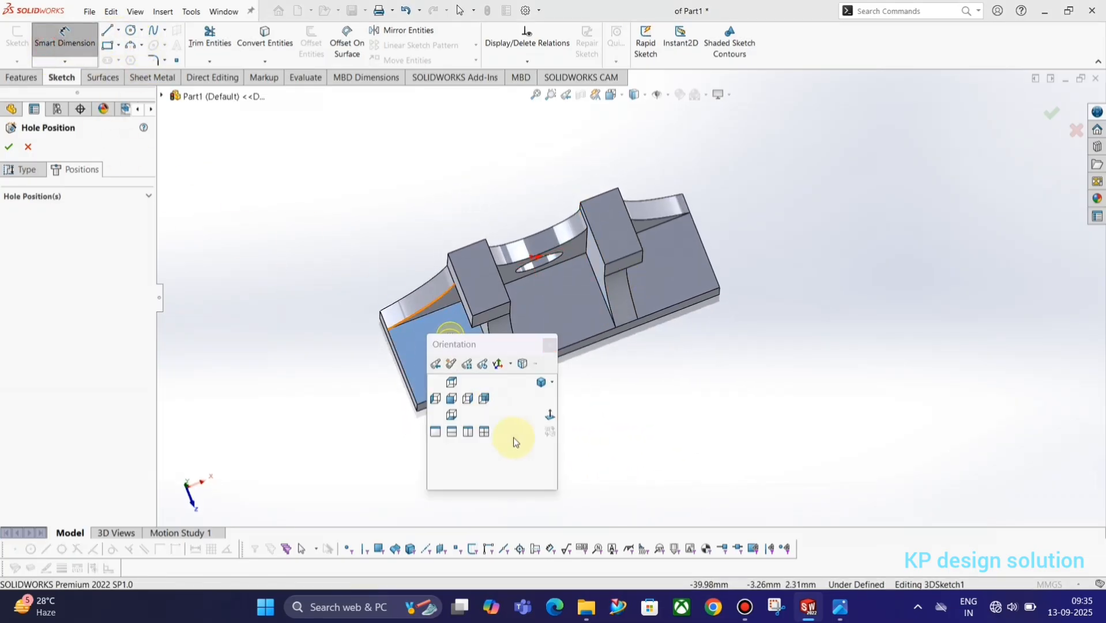
pyautogui.click(549, 414)
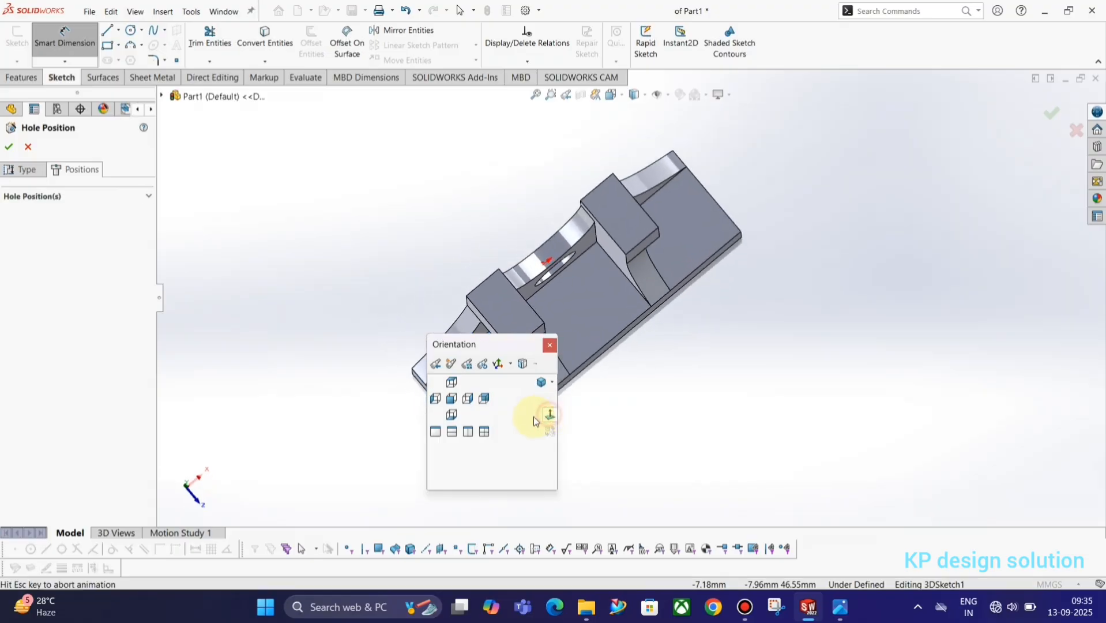
pyautogui.scroll(-3, 650, 423)
pyautogui.scroll(4, 634, 411)
pyautogui.scroll(-3, 625, 403)
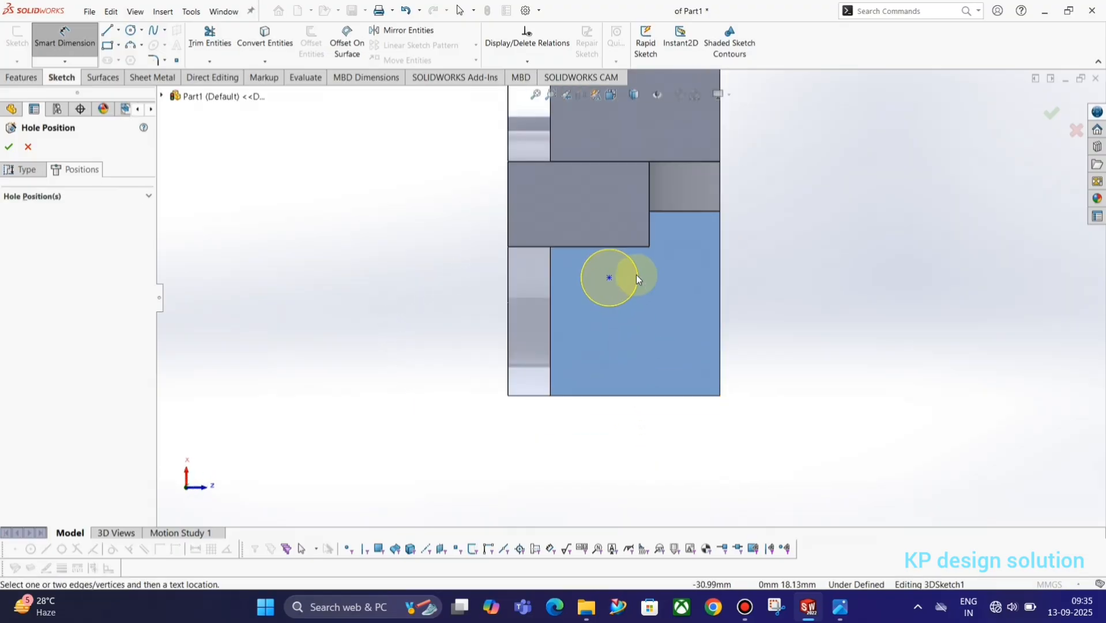
pyautogui.hotkey('alt', 'Tab')
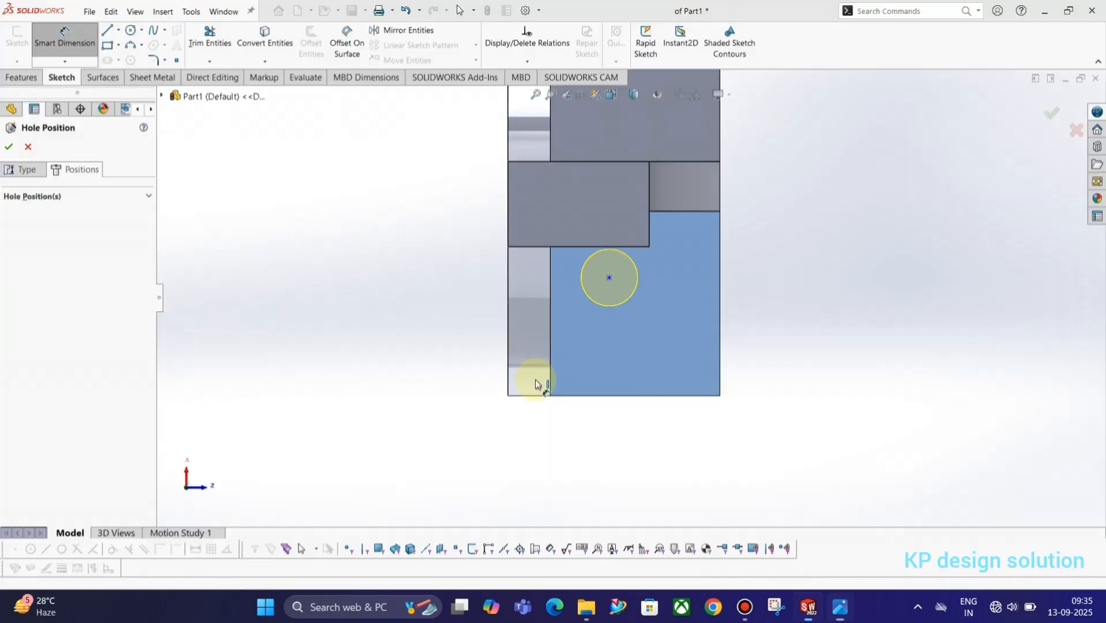
pyautogui.click(678, 297)
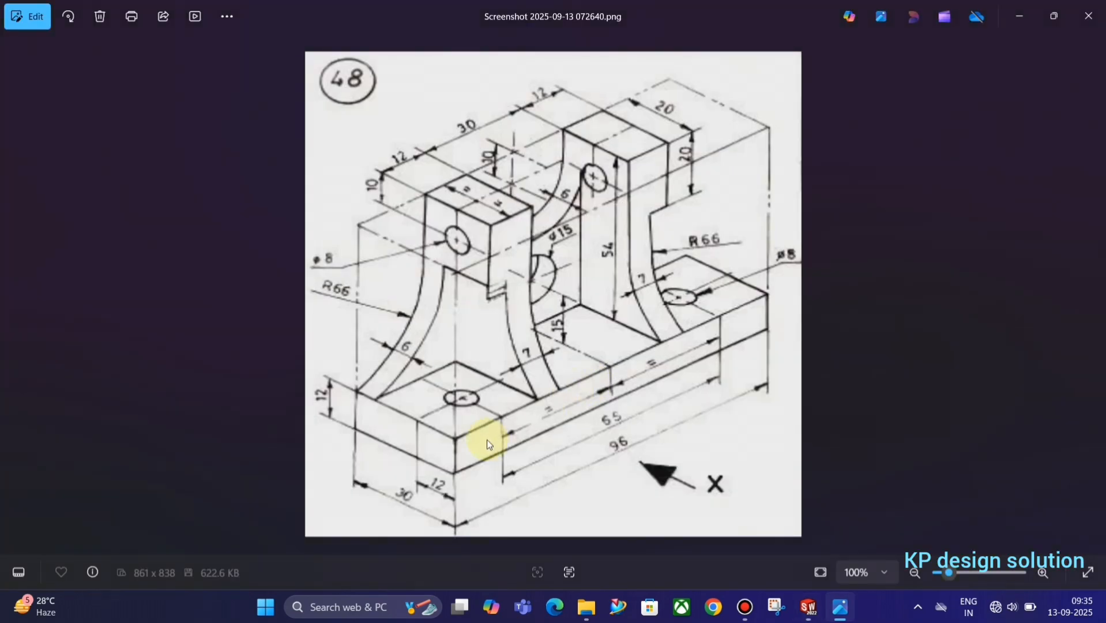
# Dimension the hole centre 12 mm from the face's right edge
pyautogui.hotkey('alt', 'Tab')
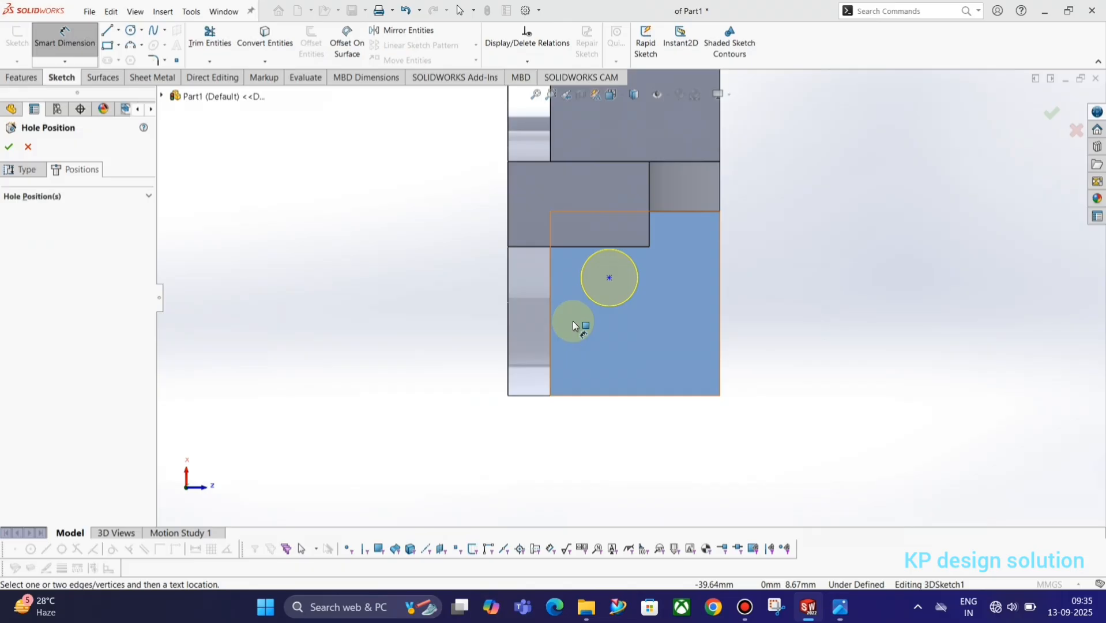
pyautogui.click(609, 278)
pyautogui.click(719, 330)
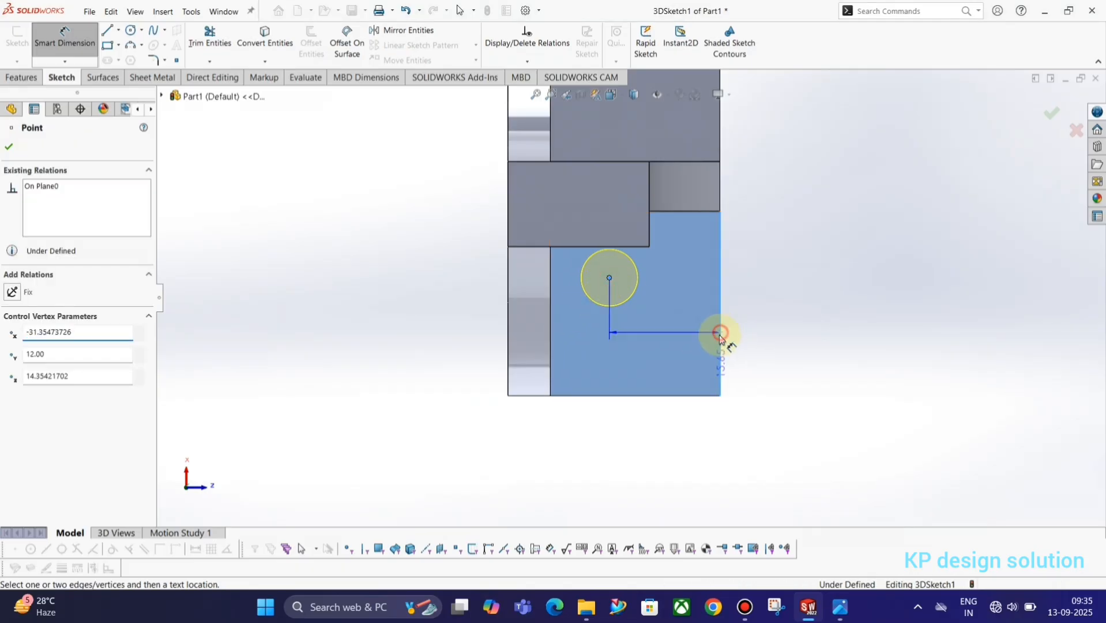
pyautogui.click(683, 454)
pyautogui.write('12')
pyautogui.press('Return')
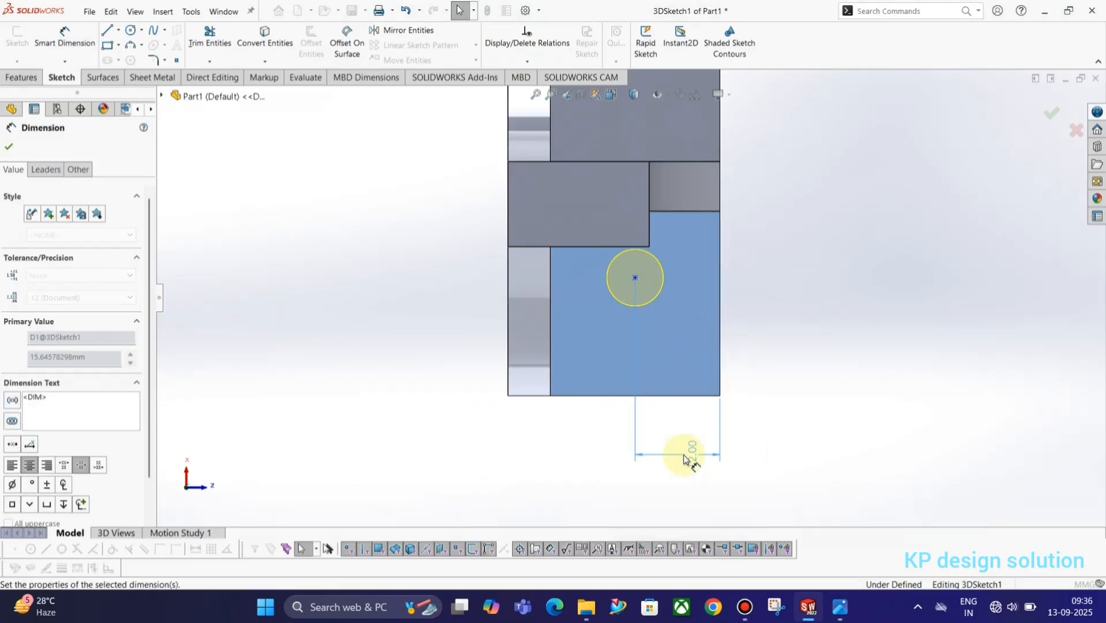
# Place a vertical dimension from the hole centre to the part's top edge, checking the reference drawing
pyautogui.click(649, 396)
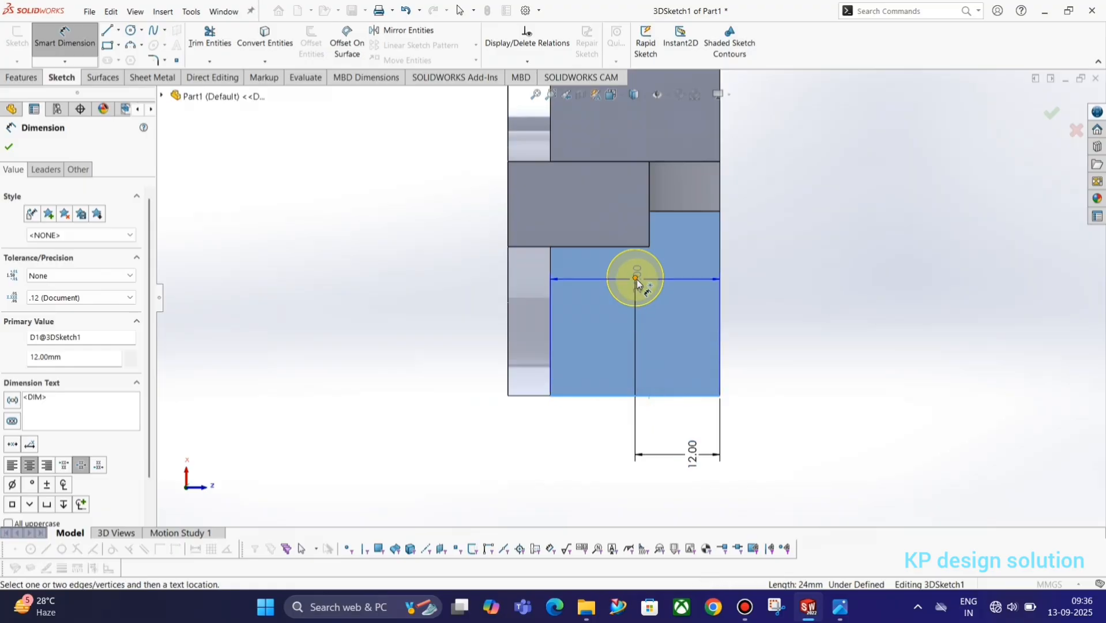
pyautogui.press('Escape')
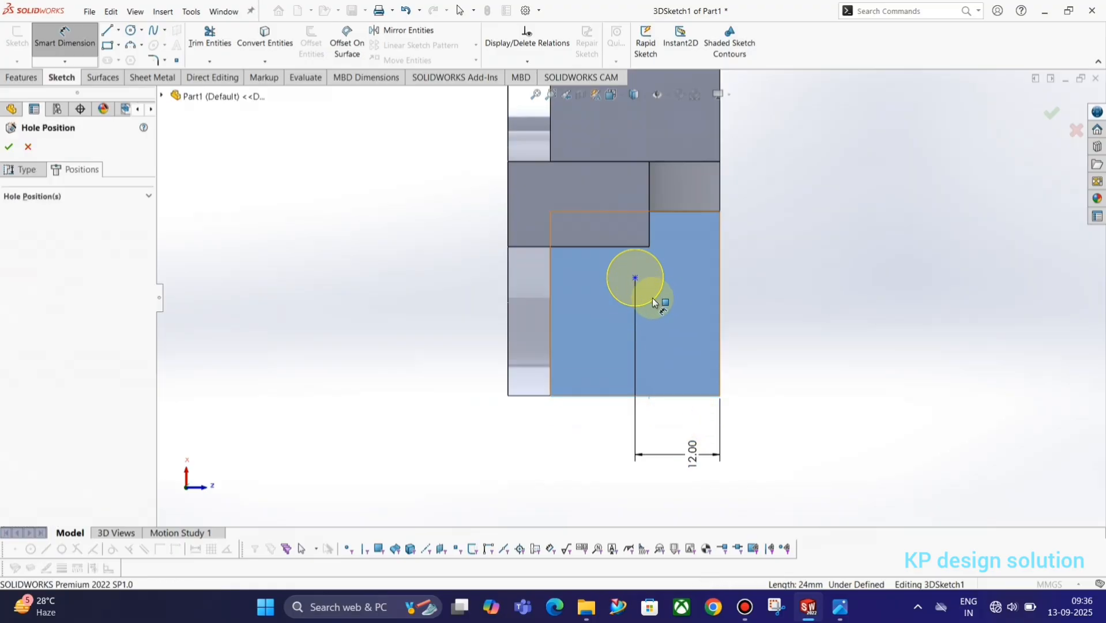
pyautogui.scroll(3, 652, 297)
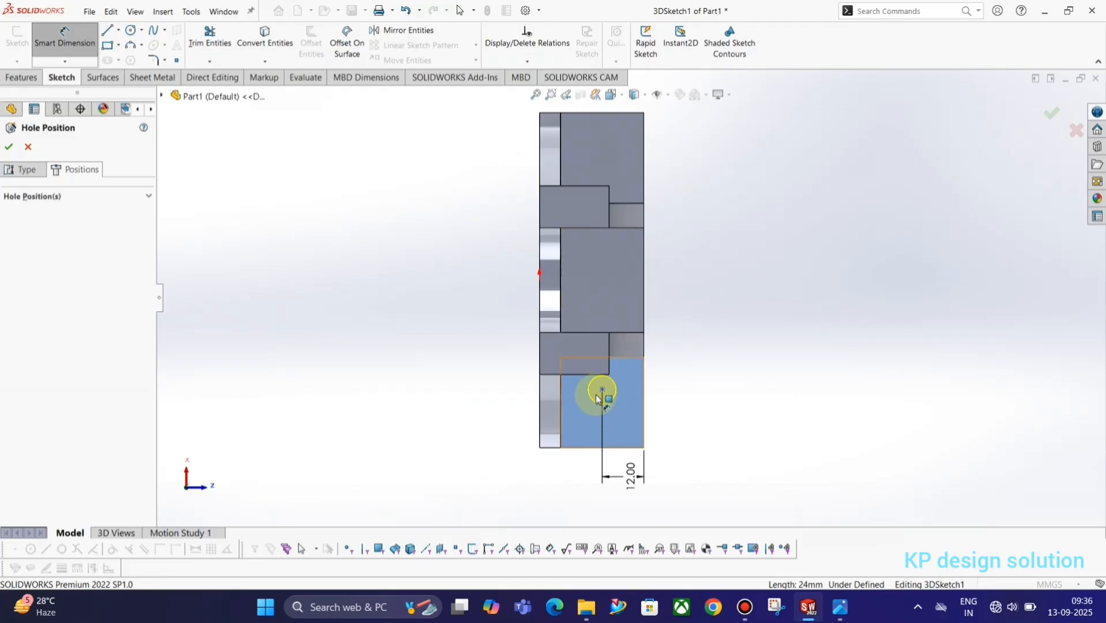
pyautogui.click(602, 390)
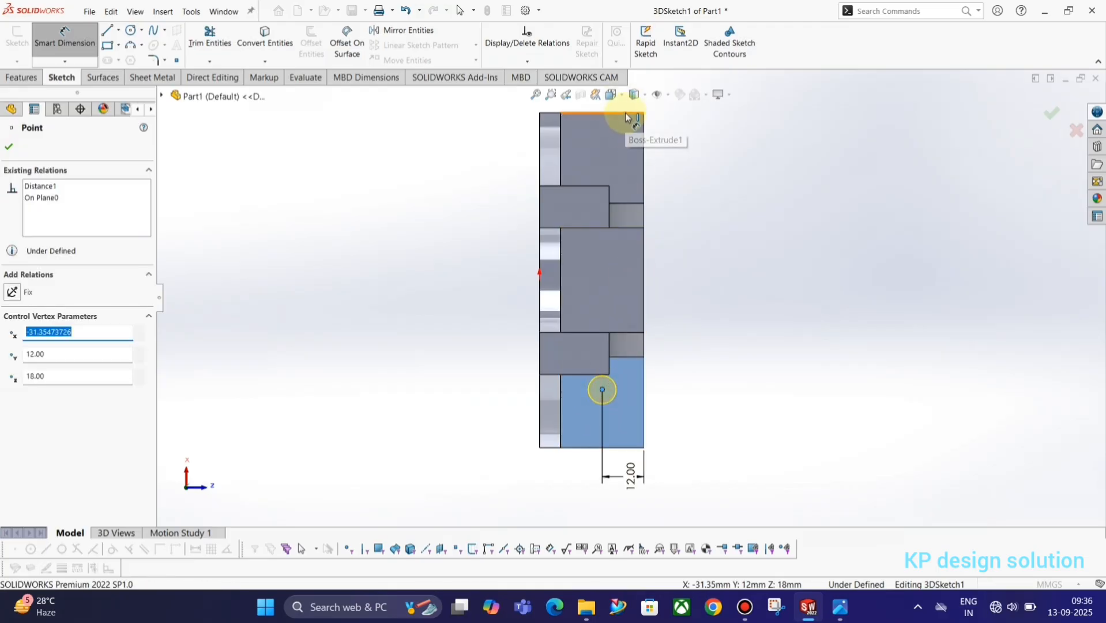
pyautogui.click(625, 114)
pyautogui.click(714, 233)
pyautogui.hotkey('alt', 'Tab')
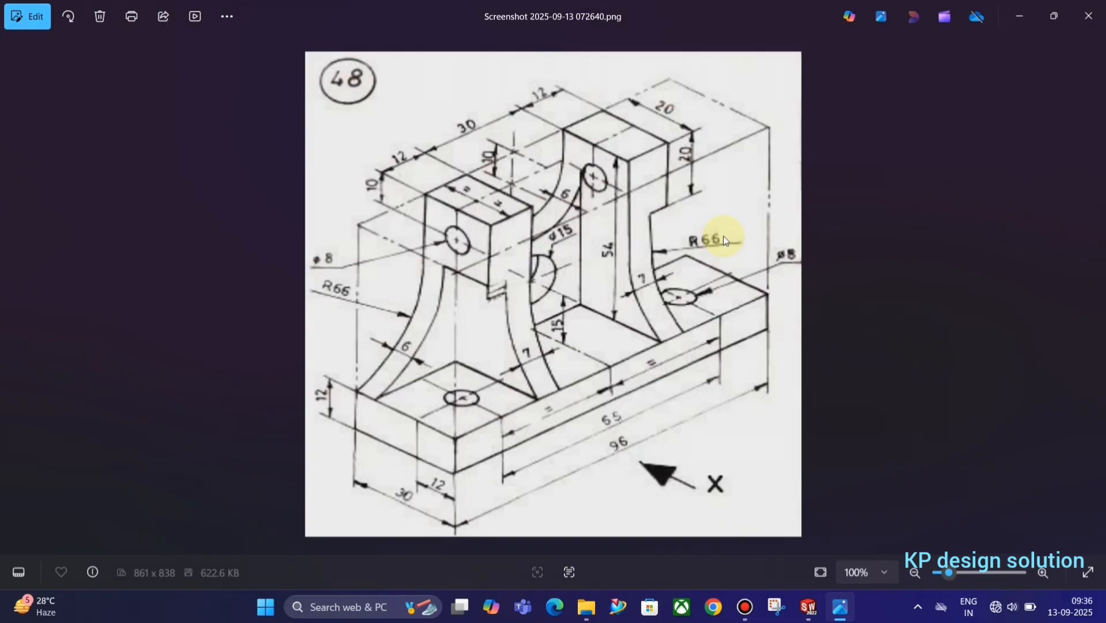
pyautogui.hotkey('alt', 'Tab')
pyautogui.hotkey('alt', 'Tab')
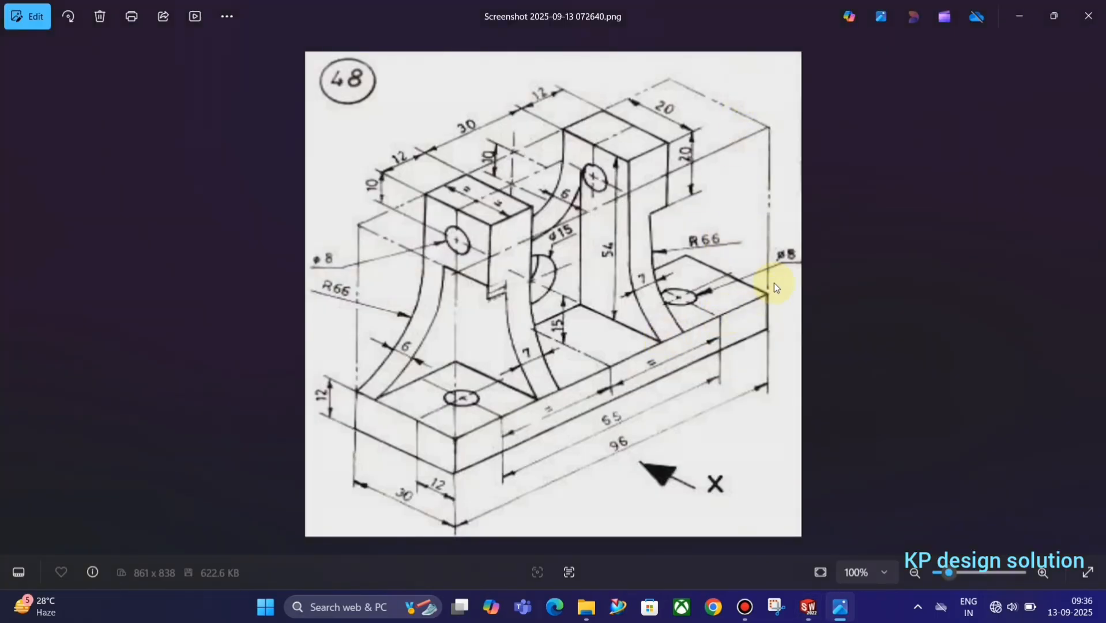
pyautogui.hotkey('alt', 'Tab')
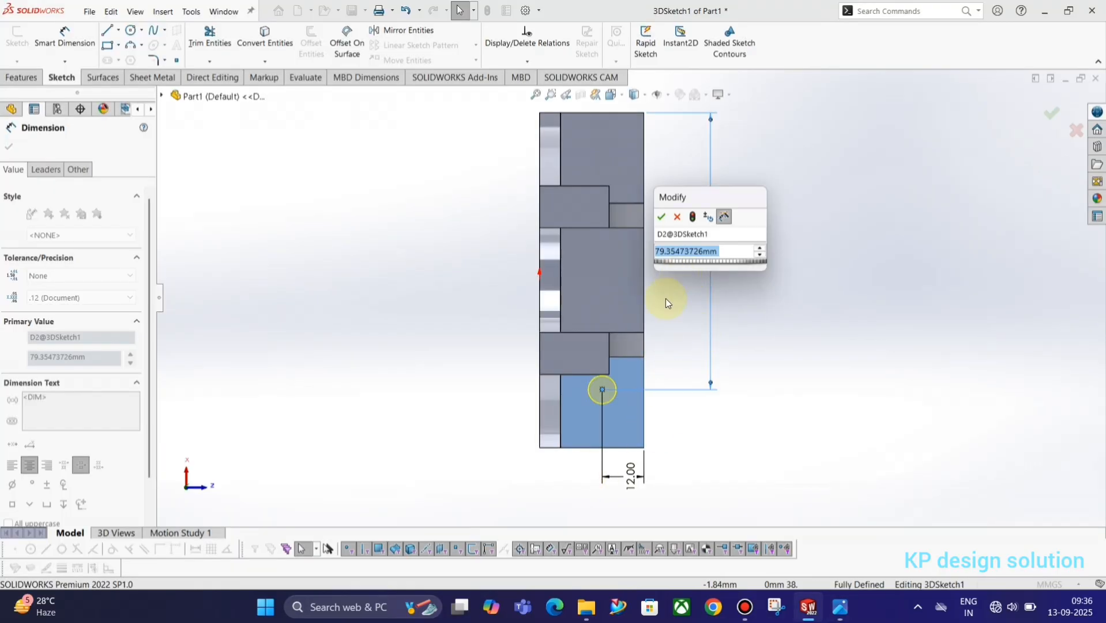
# Launch Calculator from Windows search and enter 96
pyautogui.click(341, 611)
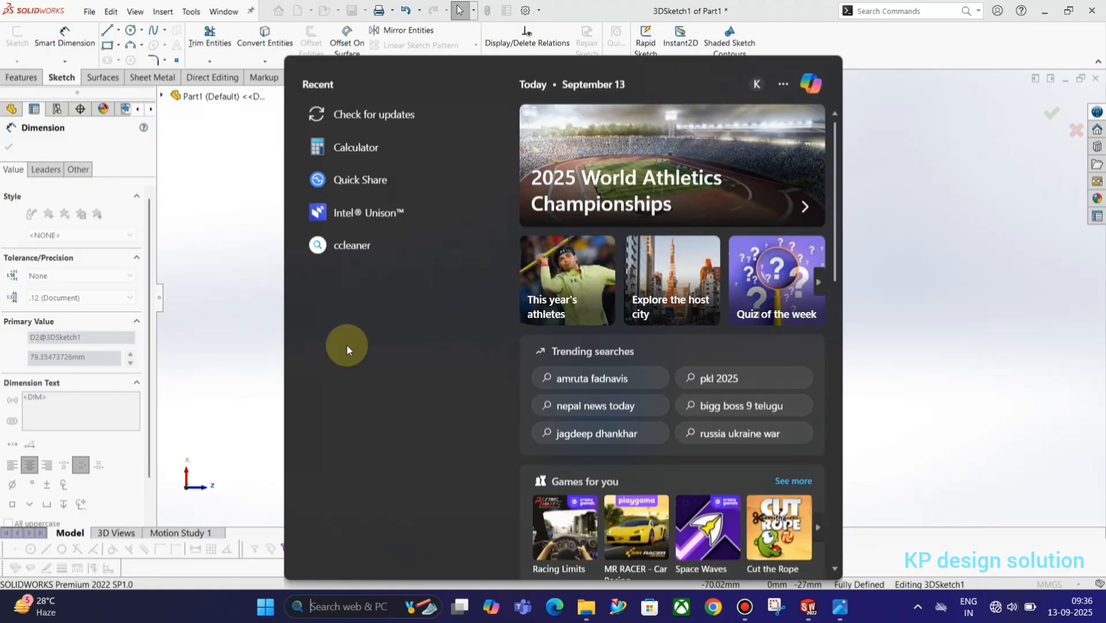
pyautogui.click(353, 146)
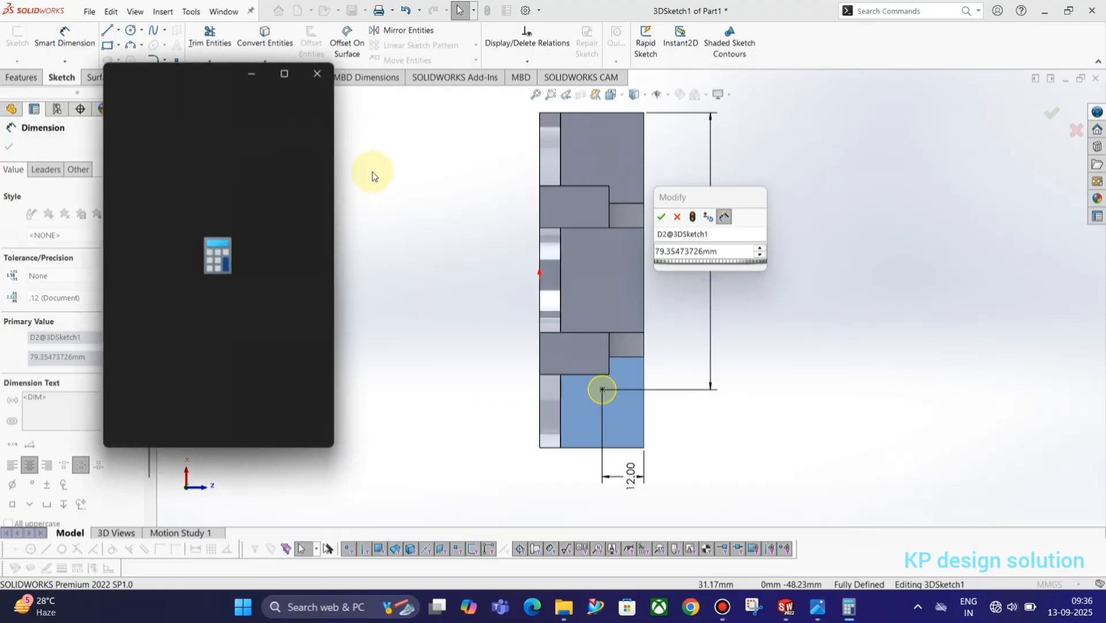
pyautogui.write('96')
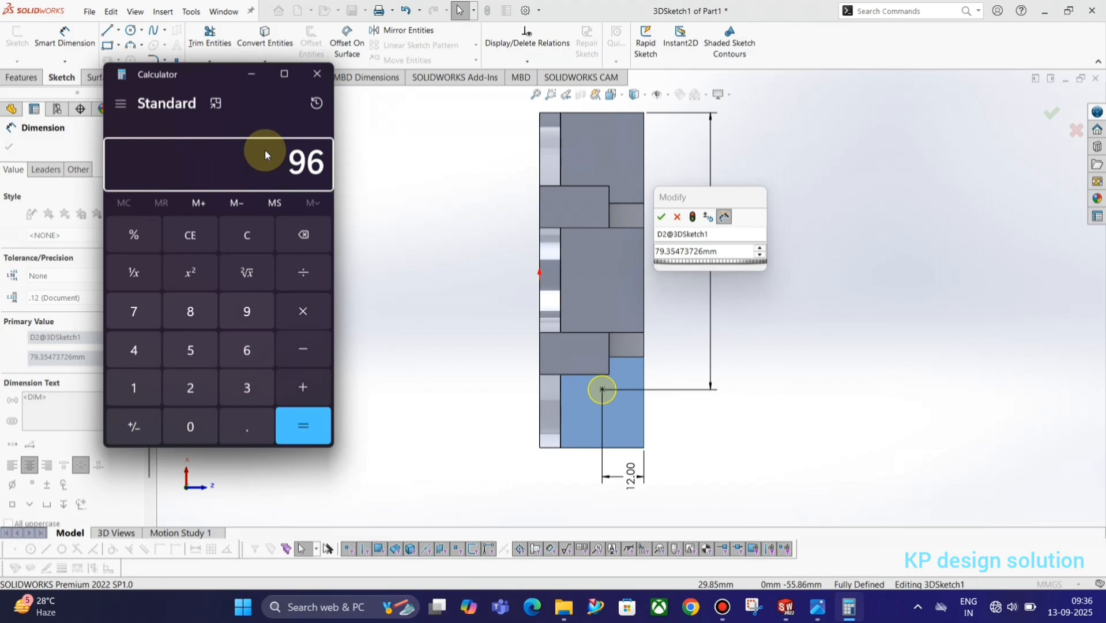
pyautogui.press('Return')
# Check the reference drawing, then subtract 65 from 96 in Calculator to get 31
pyautogui.hotkey('alt', 'Tab')
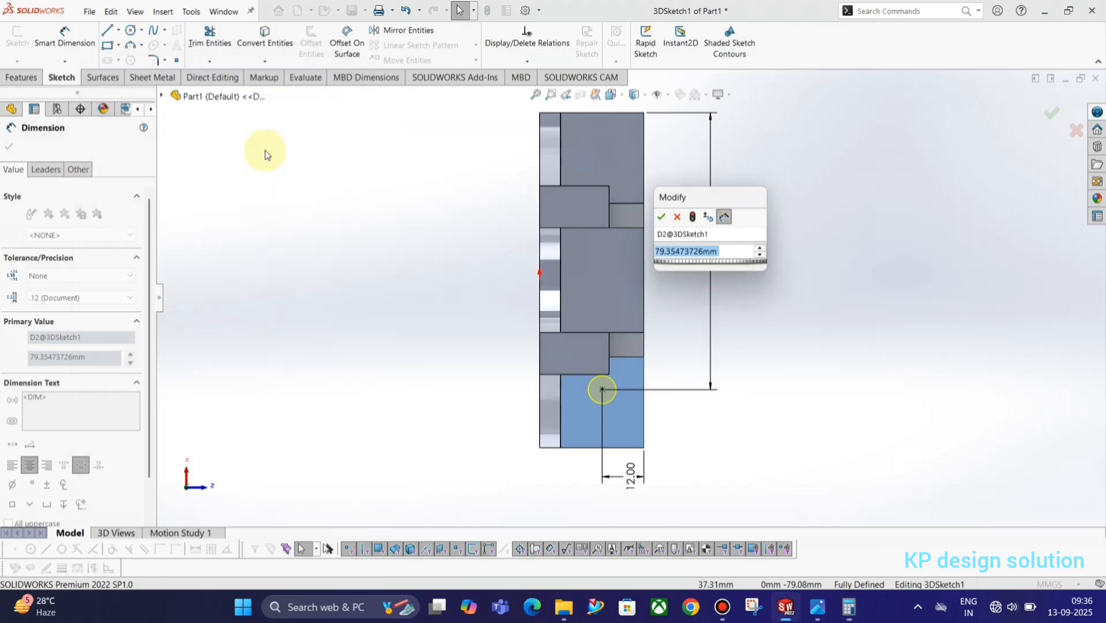
pyautogui.hotkey('alt', 'Tab')
pyautogui.hotkey('alt', 'Tab')
pyautogui.press('Tab')
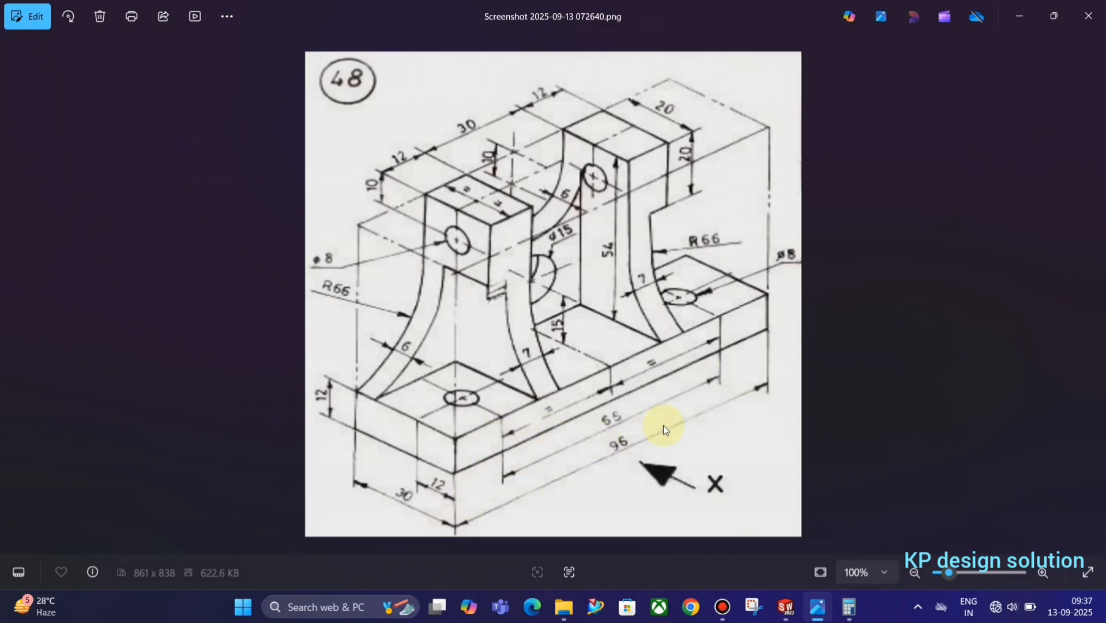
pyautogui.hotkey('alt', 'Tab')
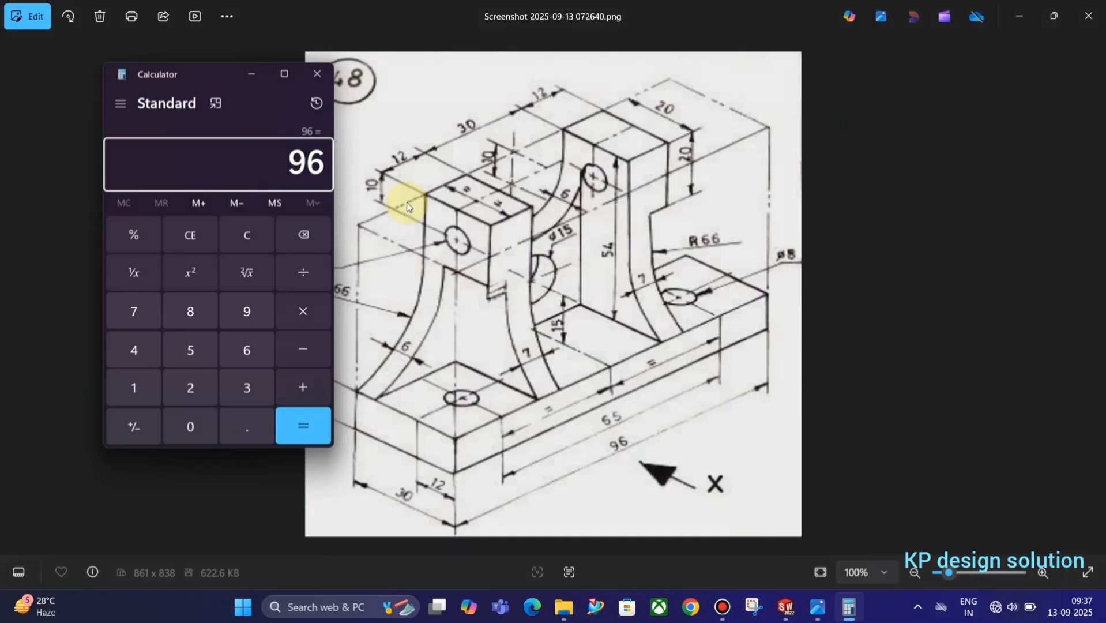
pyautogui.press('-')
pyautogui.write('65')
pyautogui.press('Return')
# Divide 31 by 2 to get 15.5 and return to the part model
pyautogui.press('/')
pyautogui.write('2')
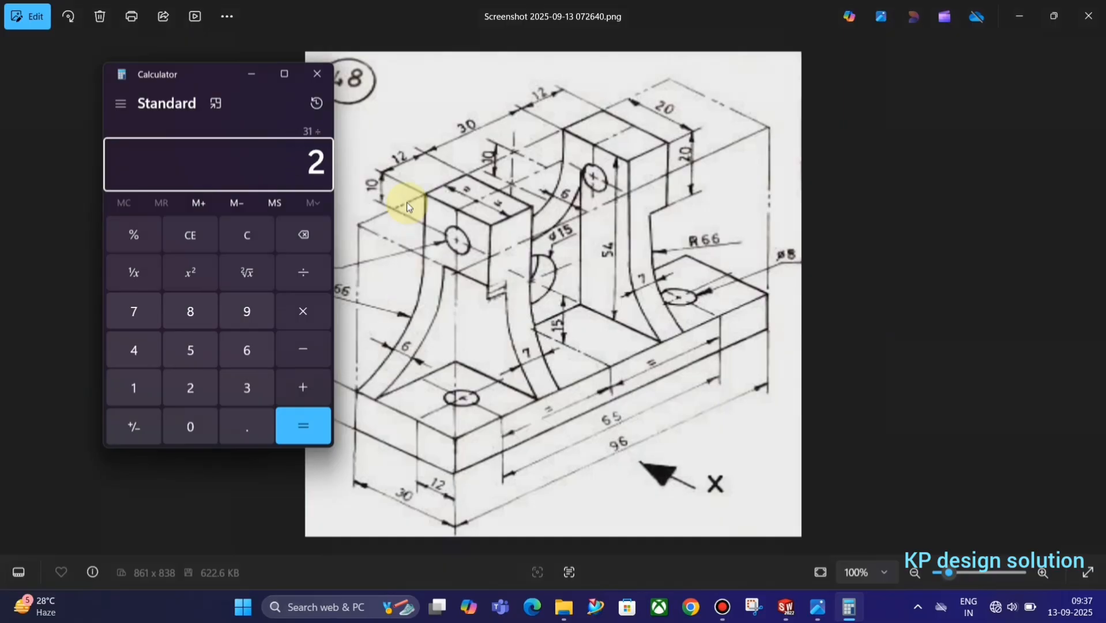
pyautogui.press('Return')
pyautogui.hotkey('alt', 'Tab')
pyautogui.hotkey('alt', 'Tab')
pyautogui.press('Tab')
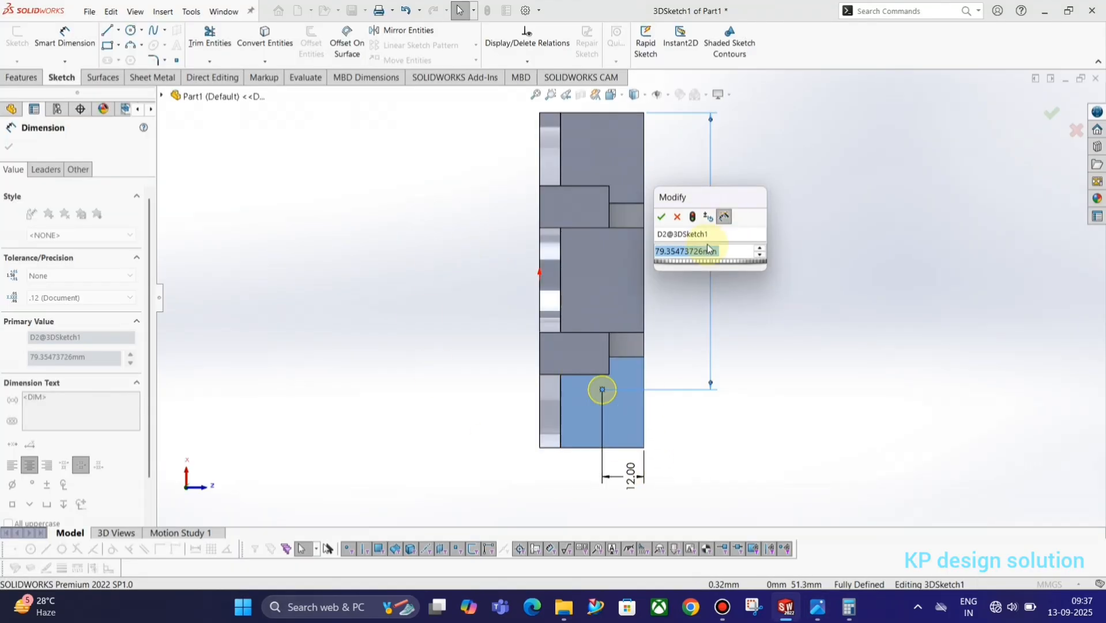
# Delete the 79.35 dimension and dimension the hole centre 15.5 mm from the bottom edge
pyautogui.press('Escape')
pyautogui.press('Escape')
pyautogui.click(708, 272)
pyautogui.press('Delete')
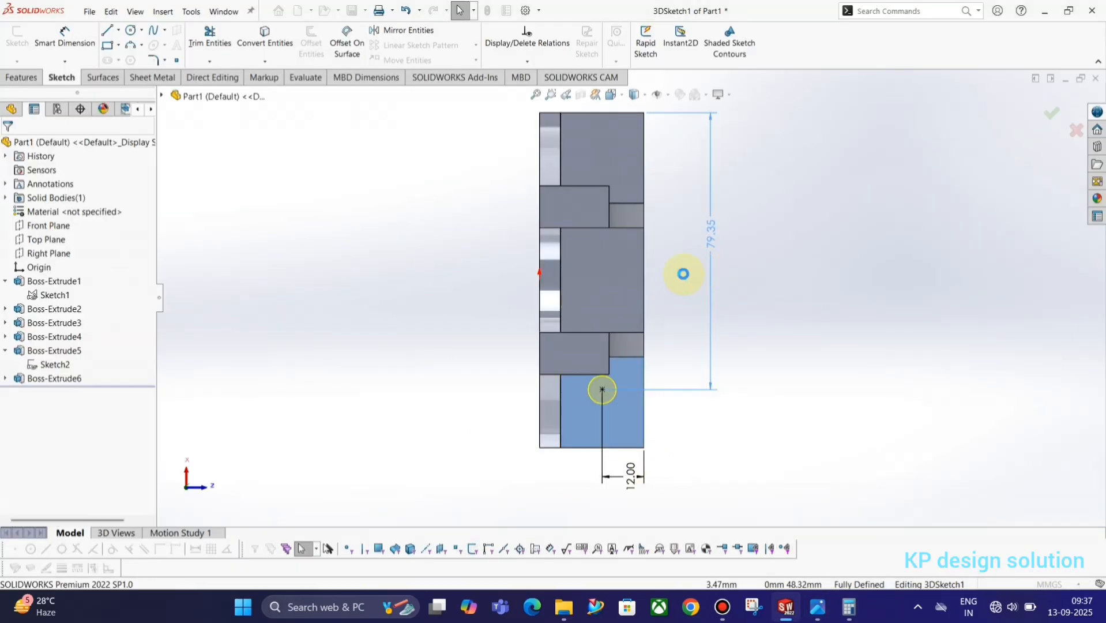
pyautogui.moveTo(735, 429); pyautogui.dragTo(732, 392, button='right')
pyautogui.click(601, 389)
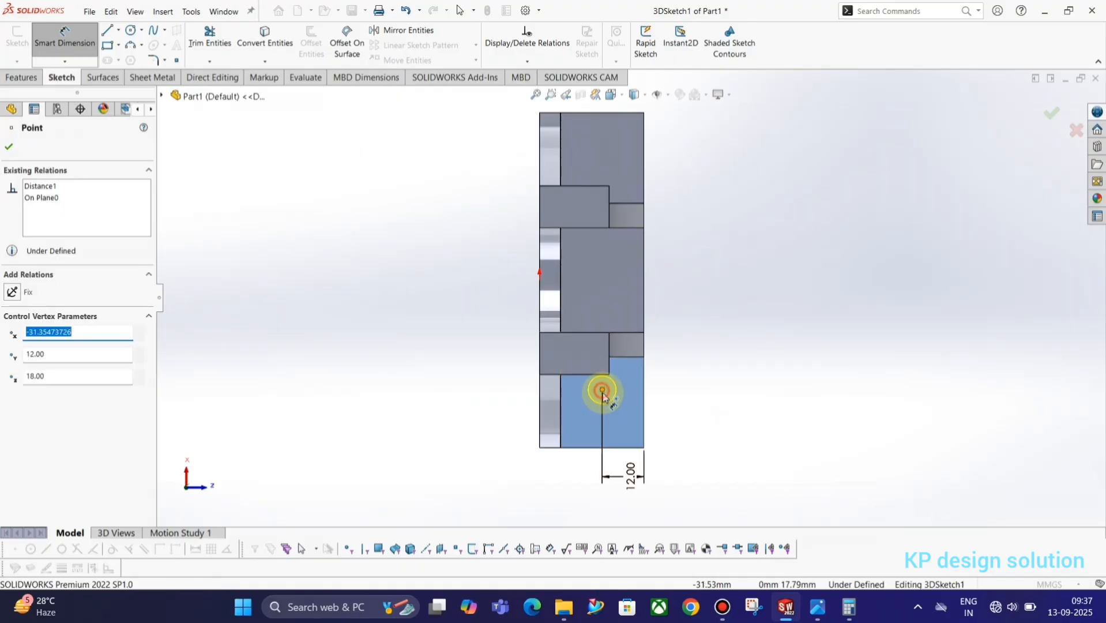
pyautogui.click(619, 448)
pyautogui.click(683, 407)
pyautogui.write('15.5')
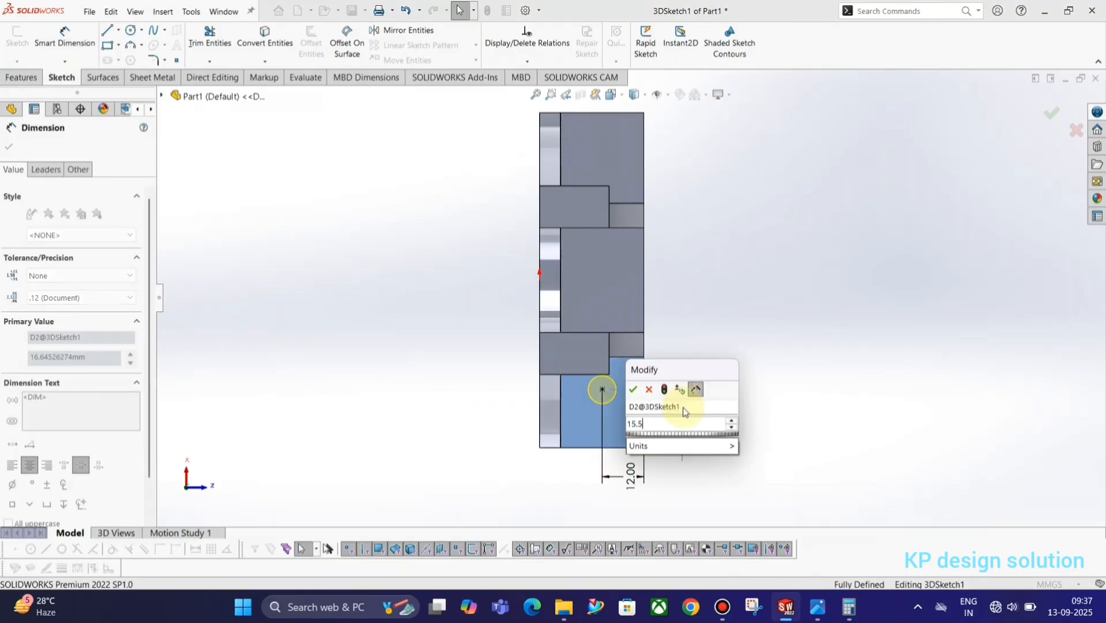
pyautogui.press('Return')
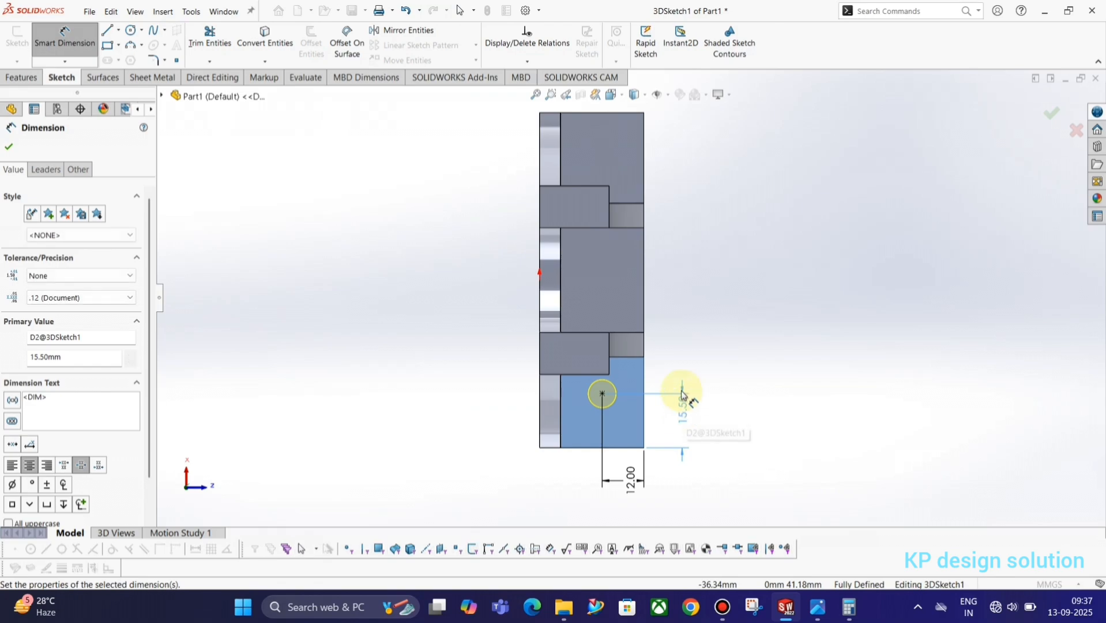
# Recheck the reference drawing and recompute 96 − 65 = 31 in Calculator
pyautogui.hotkey('alt', 'Tab')
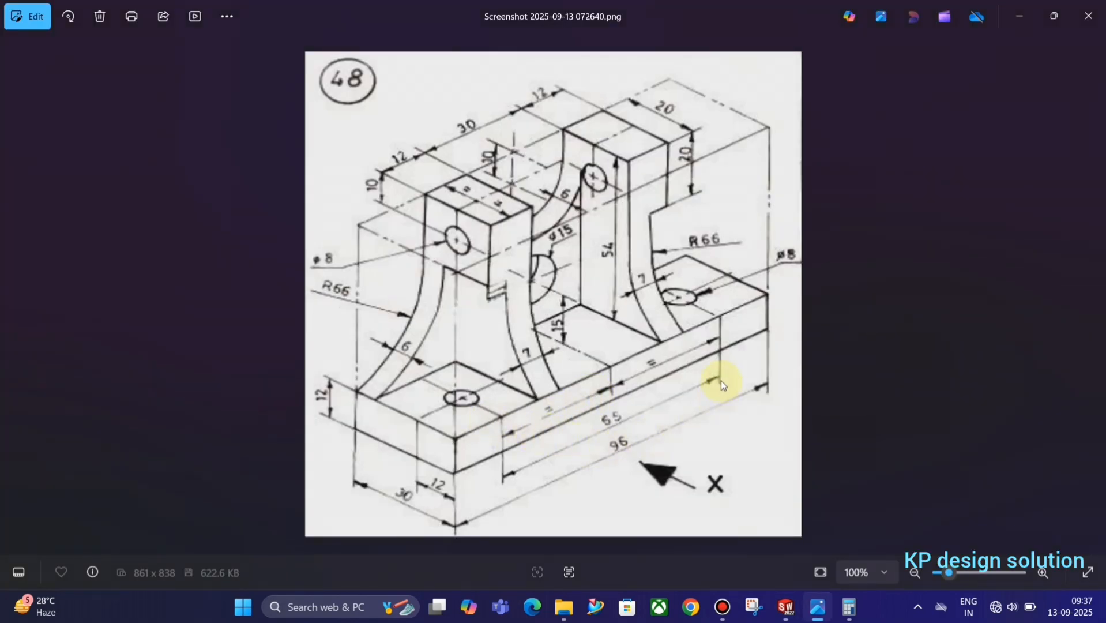
pyautogui.hotkey('alt', 'Tab')
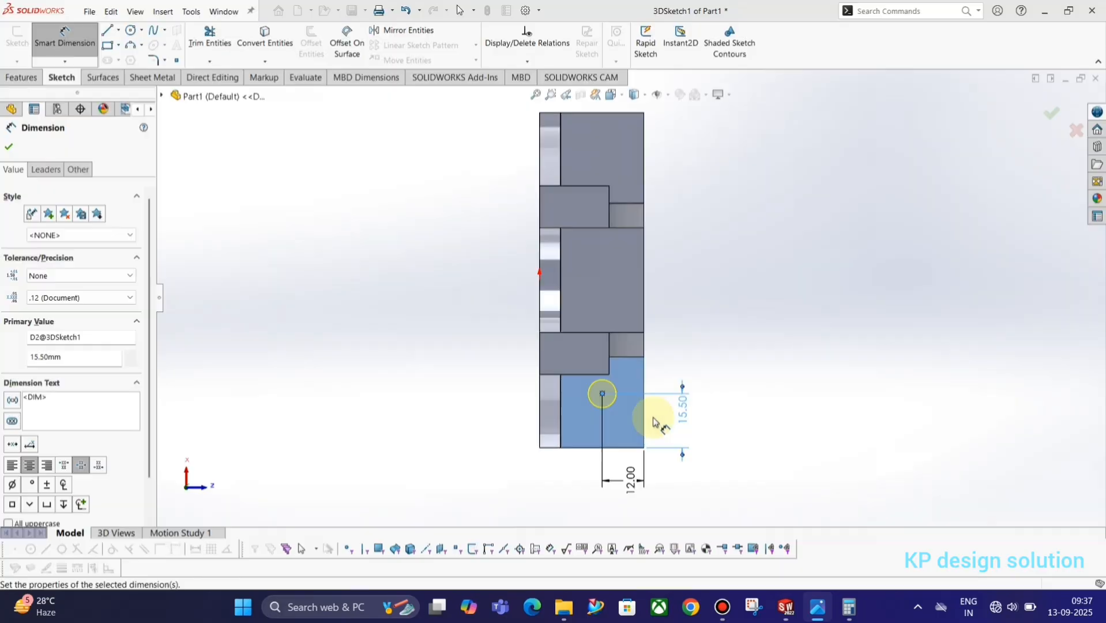
pyautogui.click(847, 608)
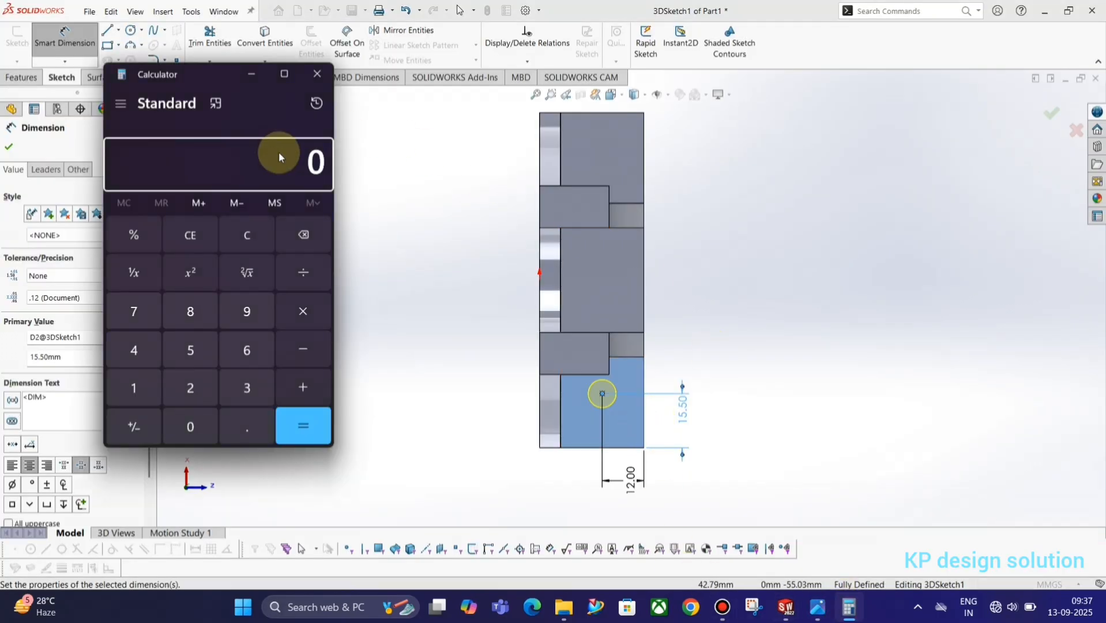
pyautogui.write('96 - ')
pyautogui.write('65')
pyautogui.press('Return')
# Divide 31 by 2 to confirm 15.5, then switch back to the part model
pyautogui.hotkey('alt', 'Tab')
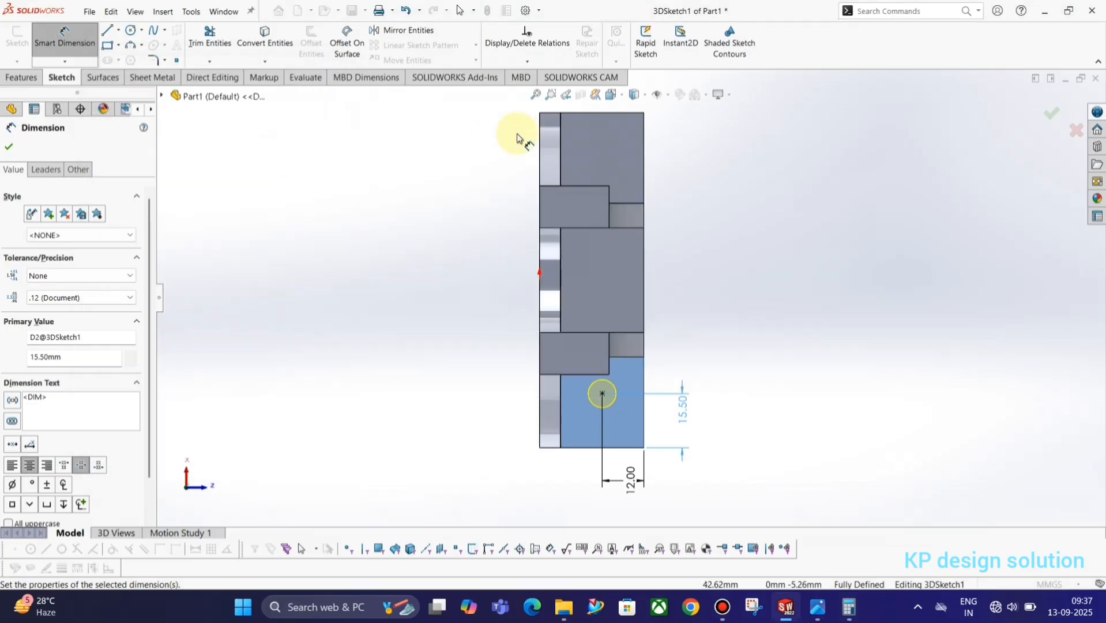
pyautogui.hotkey('alt', 'Tab')
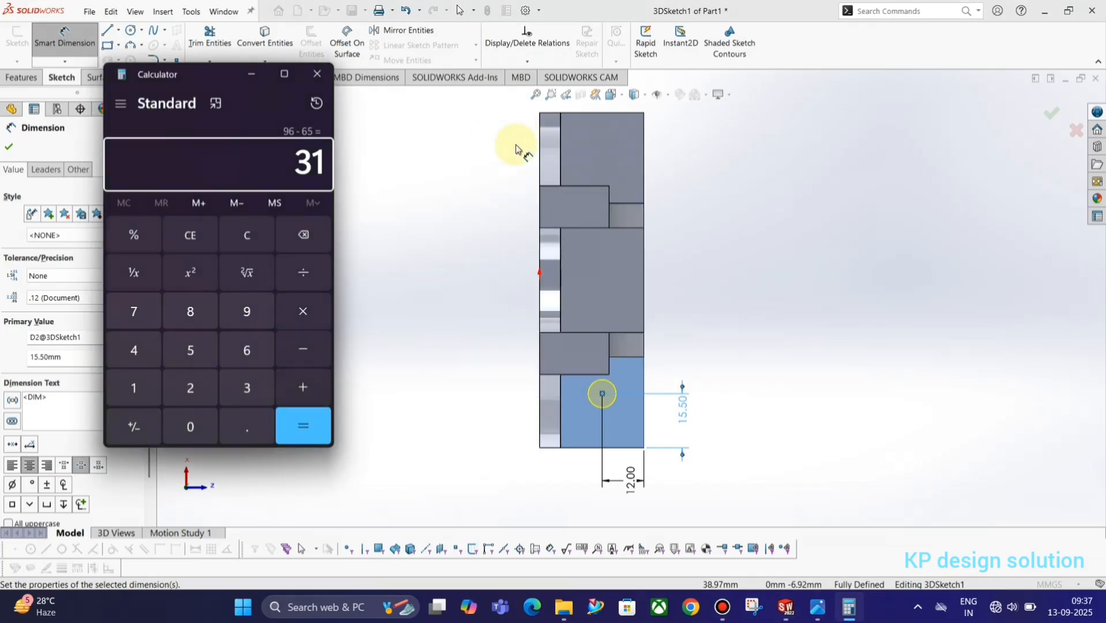
pyautogui.hotkey('alt', 'Tab')
pyautogui.hotkey('alt', 'Tab')
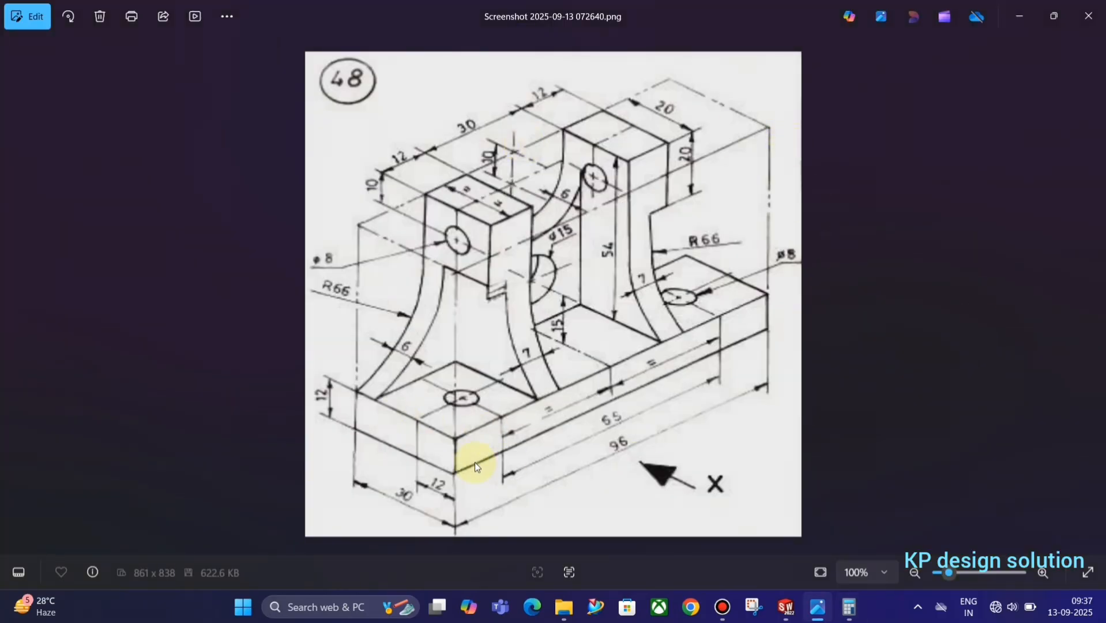
pyautogui.hotkey('alt', 'Tab')
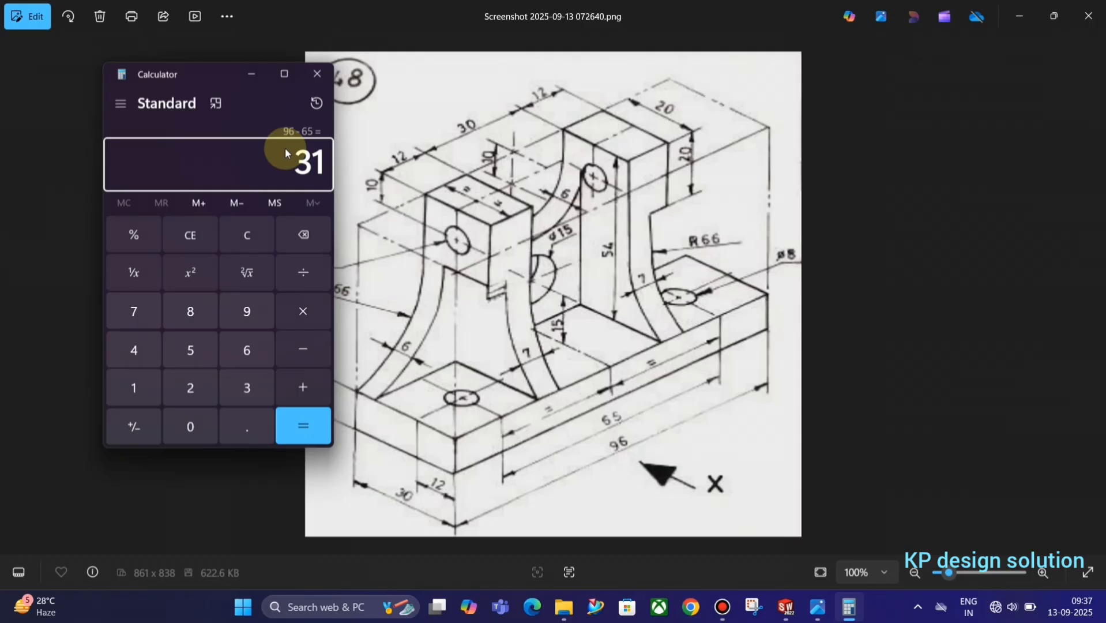
pyautogui.press('/')
pyautogui.press('2')
pyautogui.press('Return')
pyautogui.hotkey('alt', 'Tab')
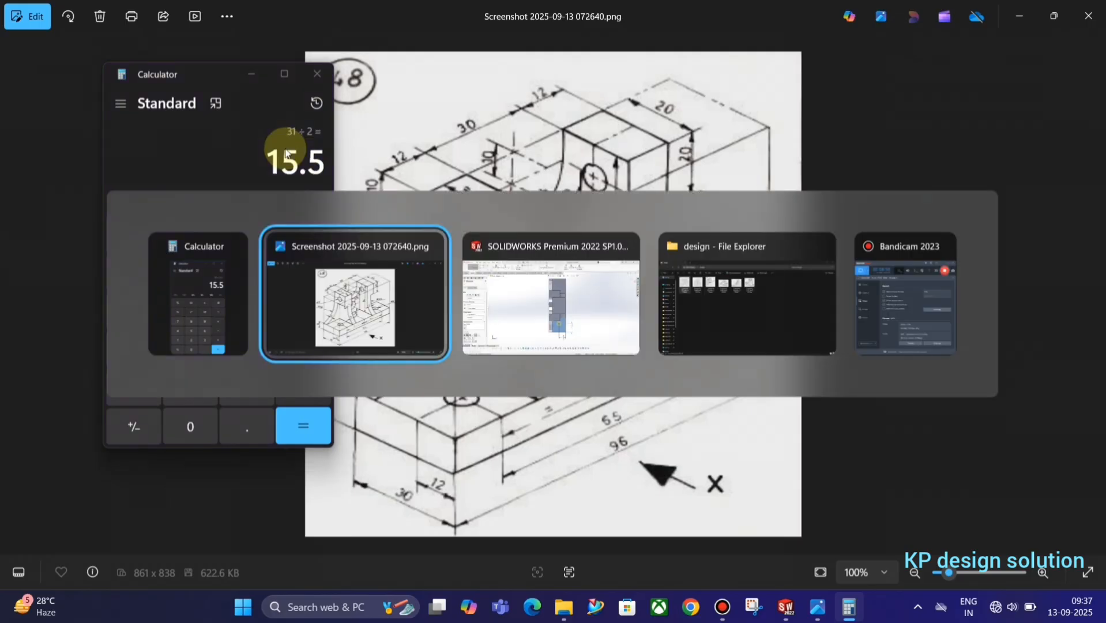
pyautogui.hotkey('alt', 'Tab')
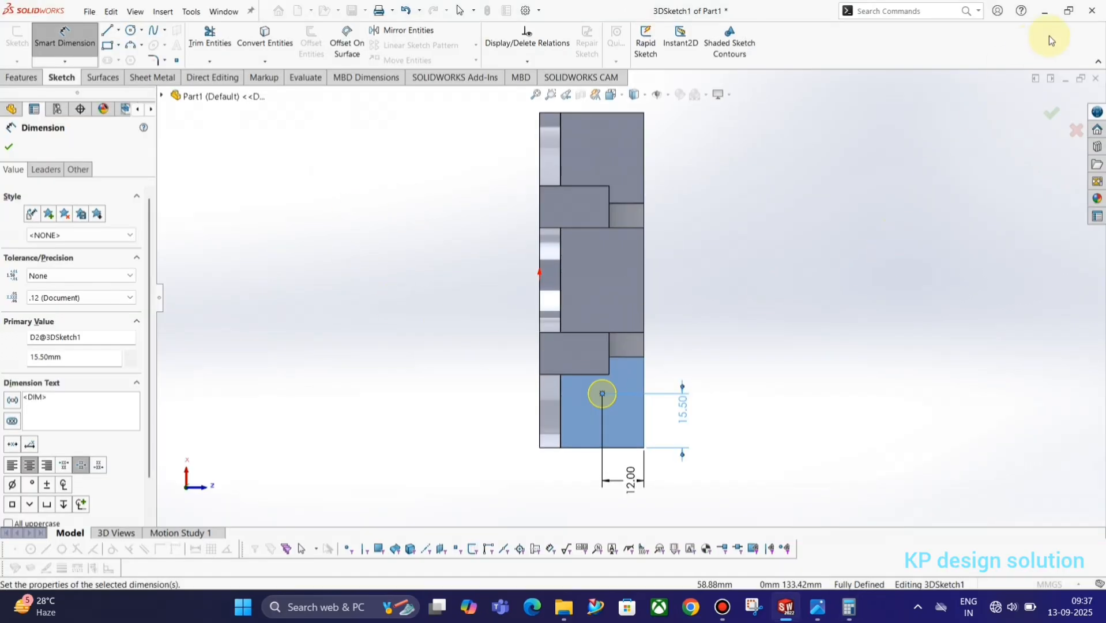
# Finish the dowel hole and select it in the feature tree
pyautogui.click(1052, 113)
pyautogui.moveTo(647, 489)
pyautogui.mouseDown(button='middle')
pyautogui.moveTo(560, 333)
pyautogui.moveTo(440, 424)
pyautogui.moveTo(587, 383)
pyautogui.moveTo(436, 512)
pyautogui.moveTo(557, 490)
pyautogui.moveTo(598, 385)
pyautogui.moveTo(607, 259)
pyautogui.mouseUp(button='middle')
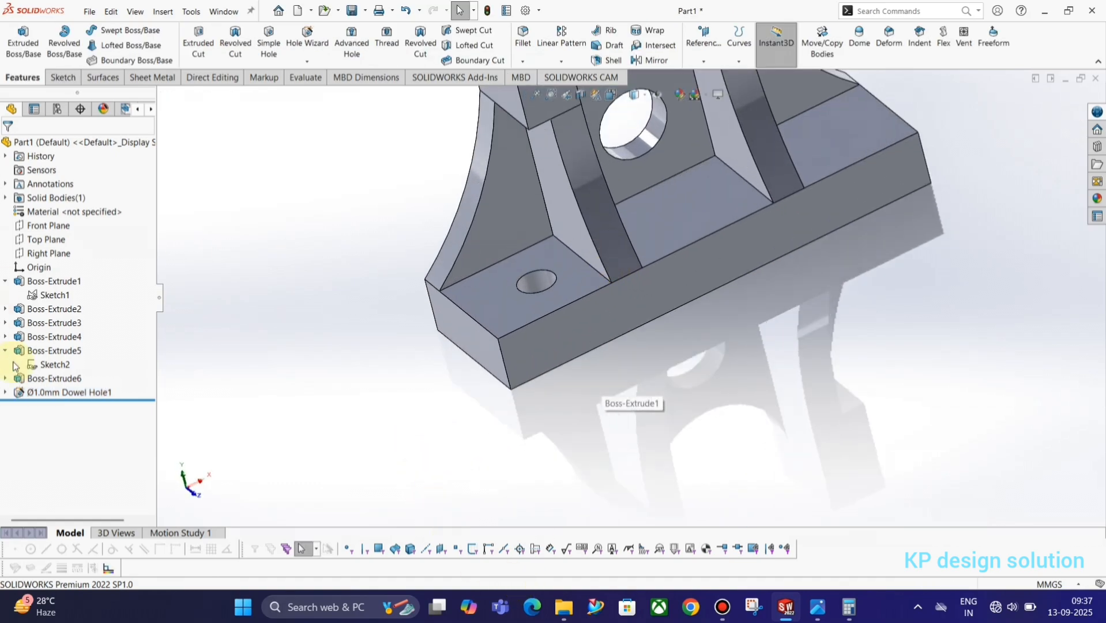
pyautogui.click(36, 392)
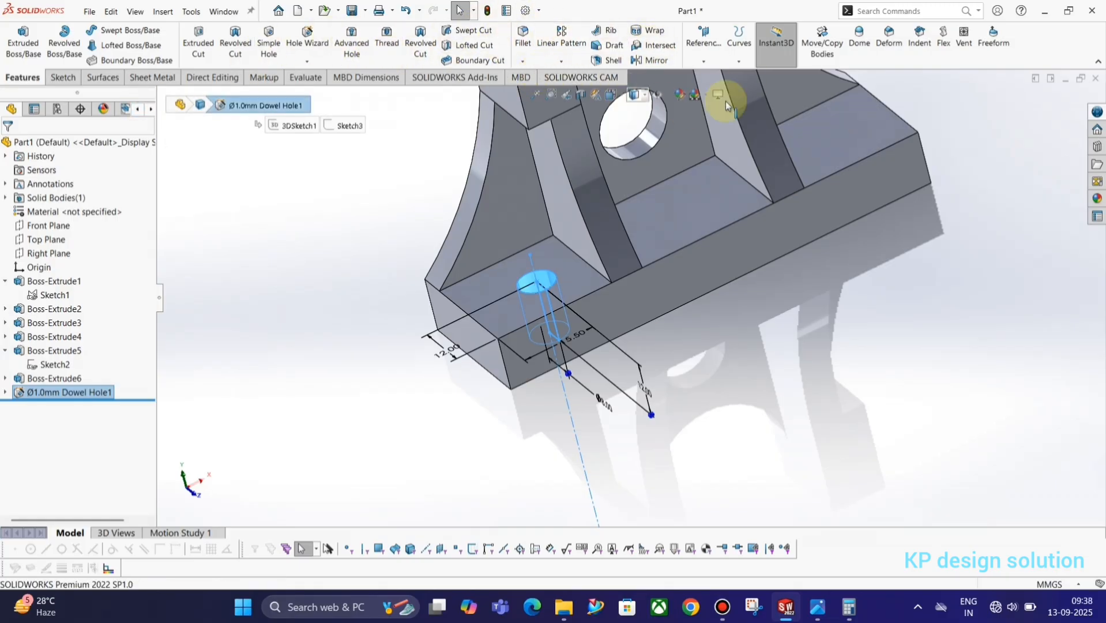
# Mirror the dowel hole across the Right Plane to the base's opposite end
pyautogui.click(650, 60)
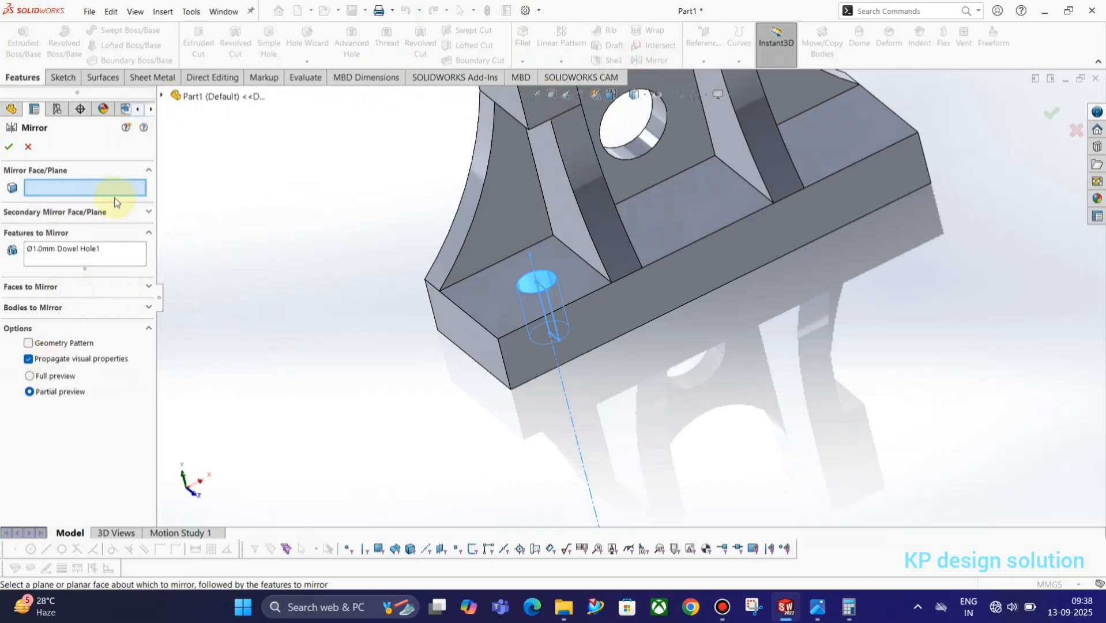
pyautogui.click(163, 96)
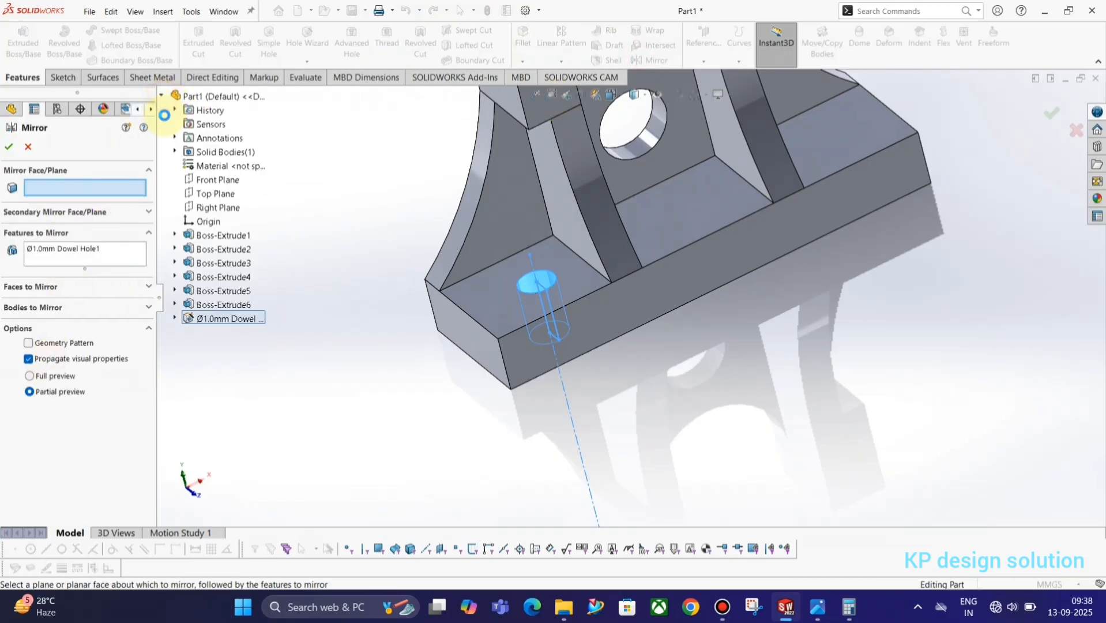
pyautogui.click(213, 207)
pyautogui.click(9, 147)
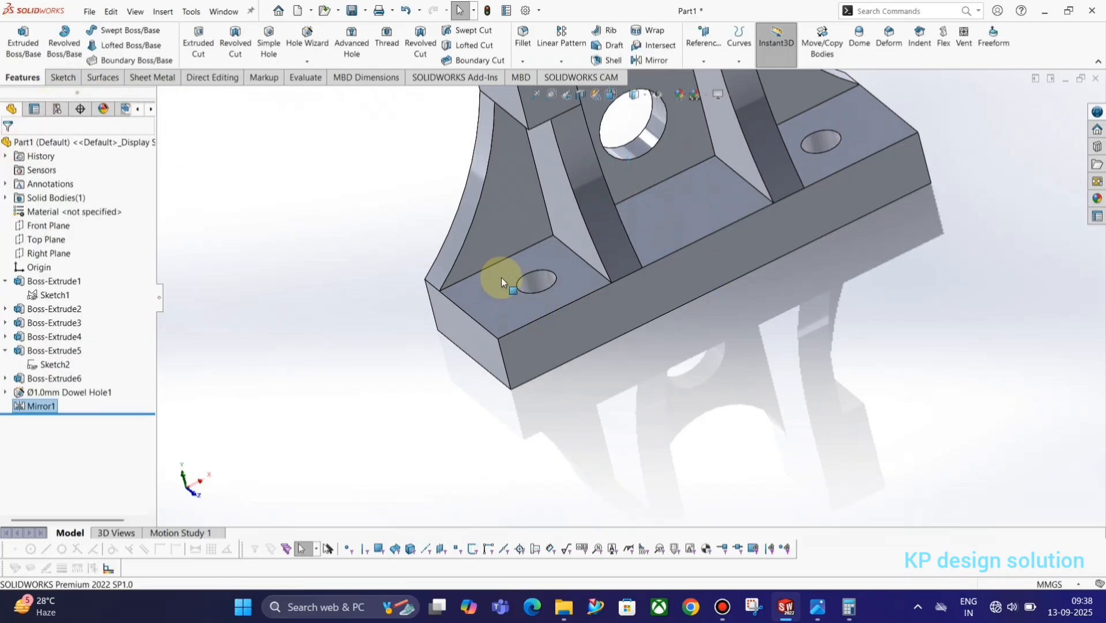
pyautogui.scroll(5, 646, 268)
pyautogui.scroll(-5, 679, 218)
pyautogui.click(961, 217)
pyautogui.scroll(3, 700, 219)
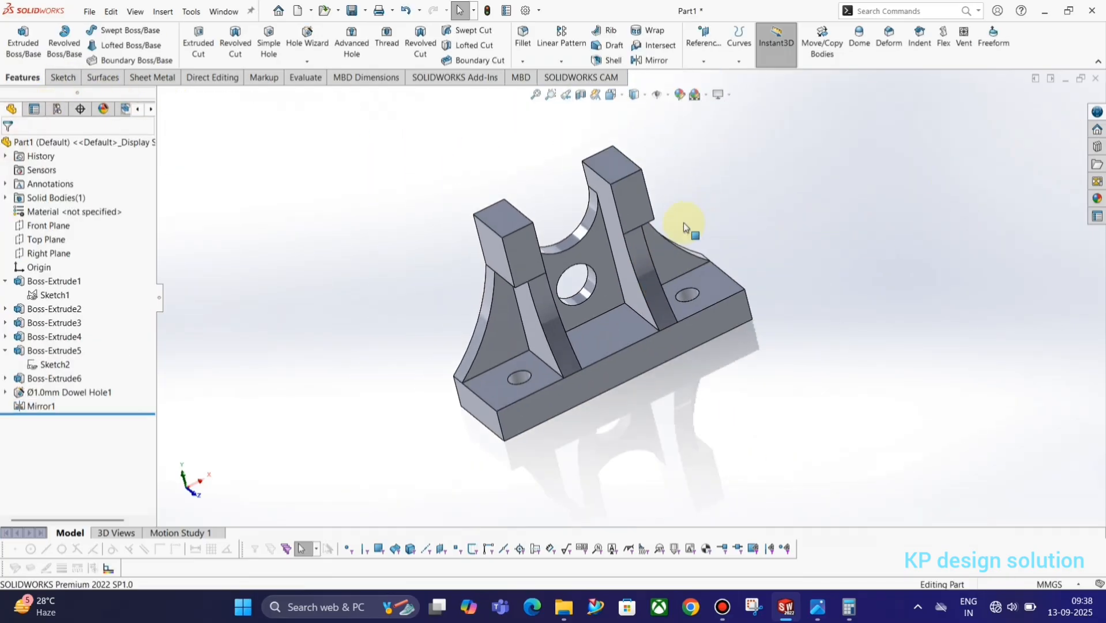
pyautogui.hotkey('alt', 'Tab')
pyautogui.hotkey('alt', 'Tab')
pyautogui.hotkey('alt', 'Tab')
pyautogui.press('Tab')
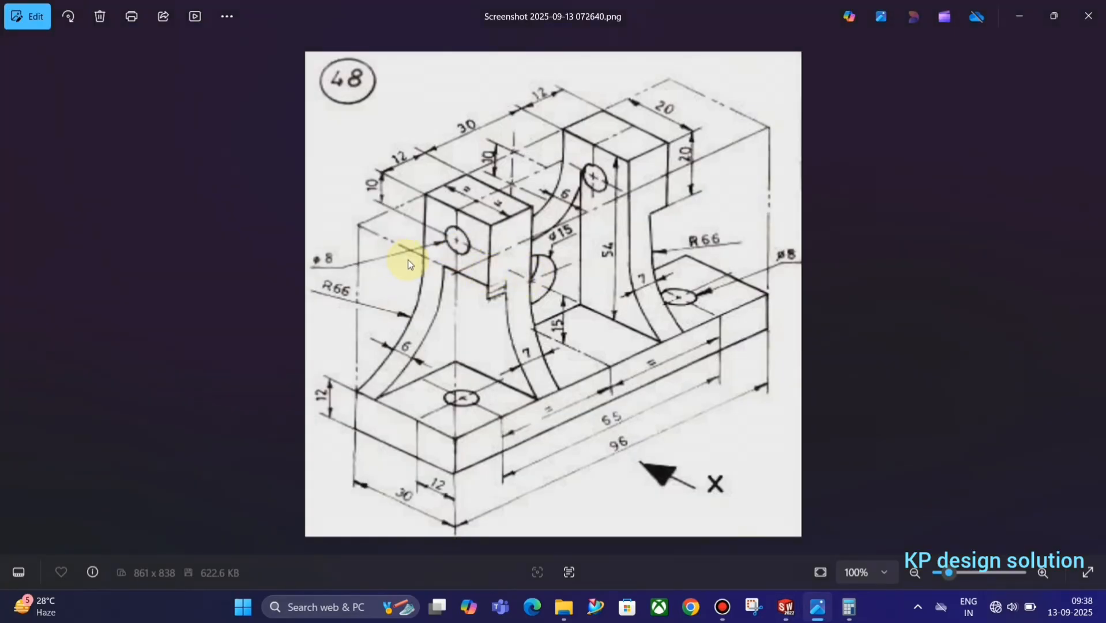
# Start an 8 mm ISO dowel hole in Hole Wizard and switch to 3D positioning on any face
pyautogui.hotkey('alt', 'Tab')
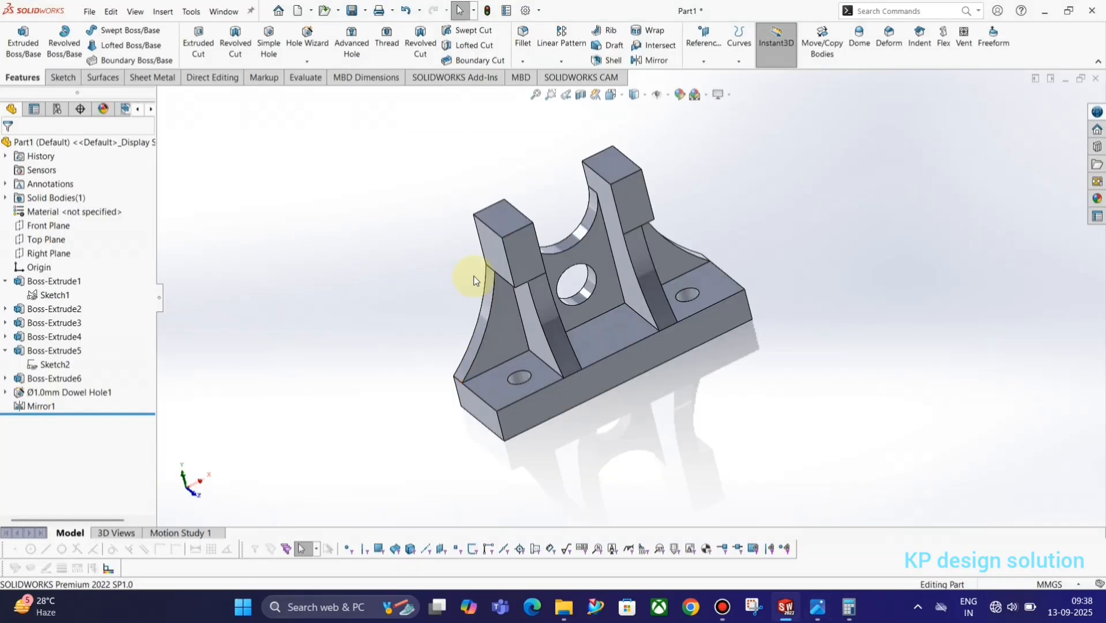
pyautogui.moveTo(470, 271); pyautogui.dragTo(501, 232, button='middle')
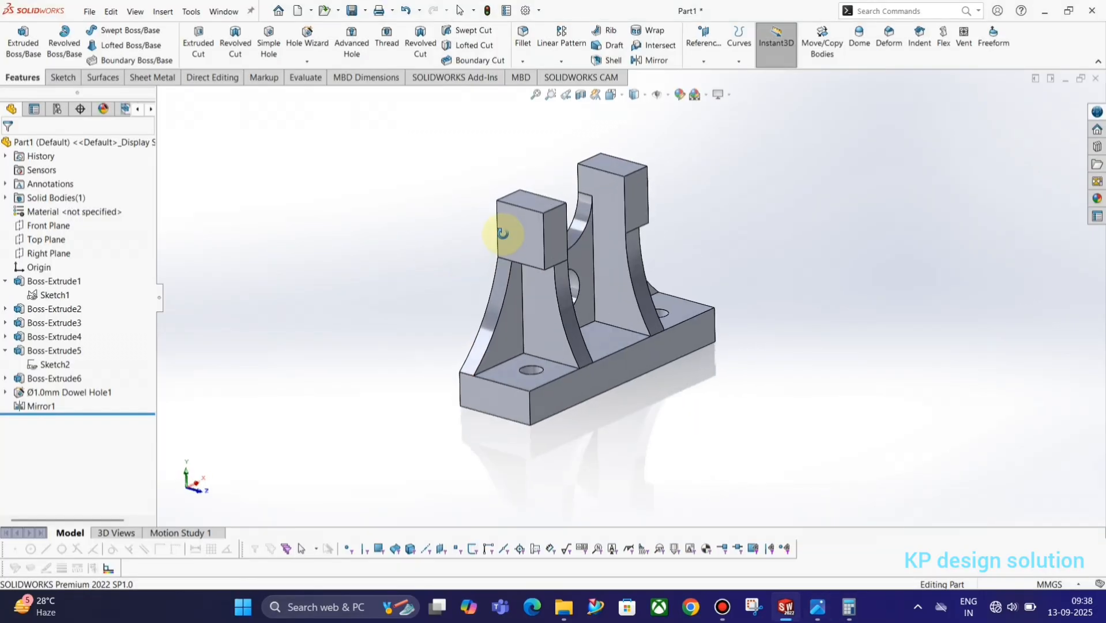
pyautogui.click(330, 45)
pyautogui.moveTo(333, 109); pyautogui.dragTo(551, 230, button='middle')
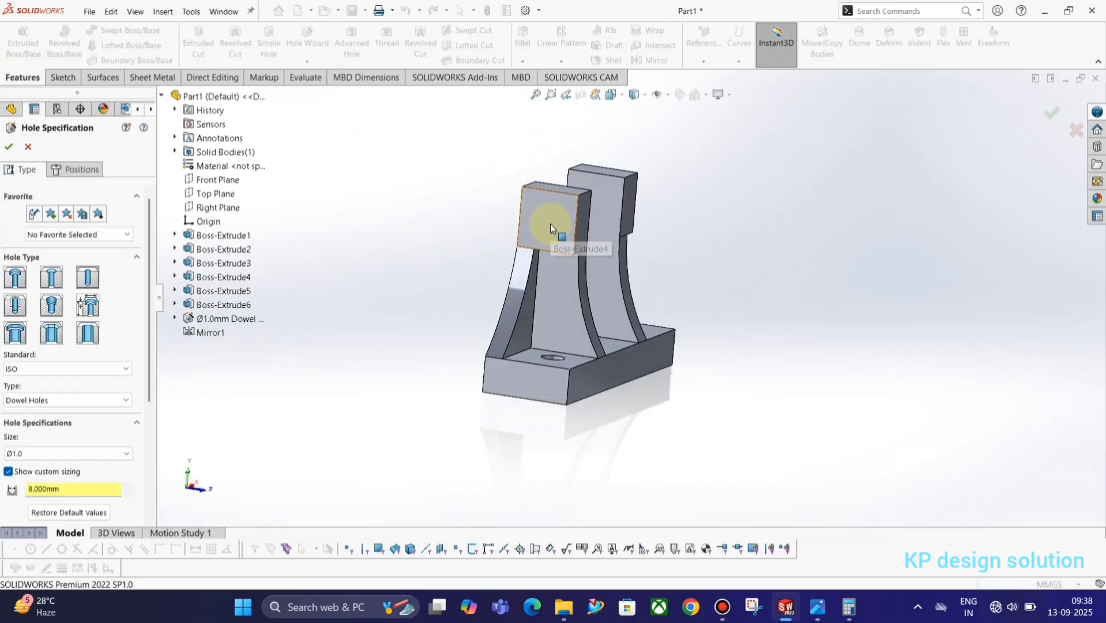
pyautogui.hotkey('alt', 'Tab')
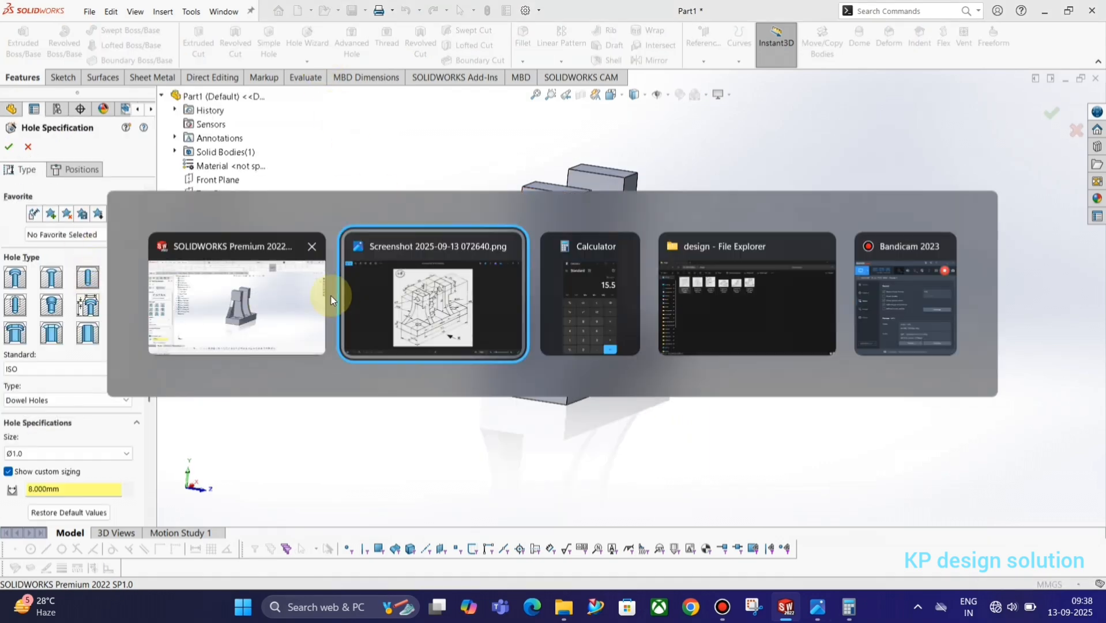
pyautogui.hotkey('alt', 'Tab')
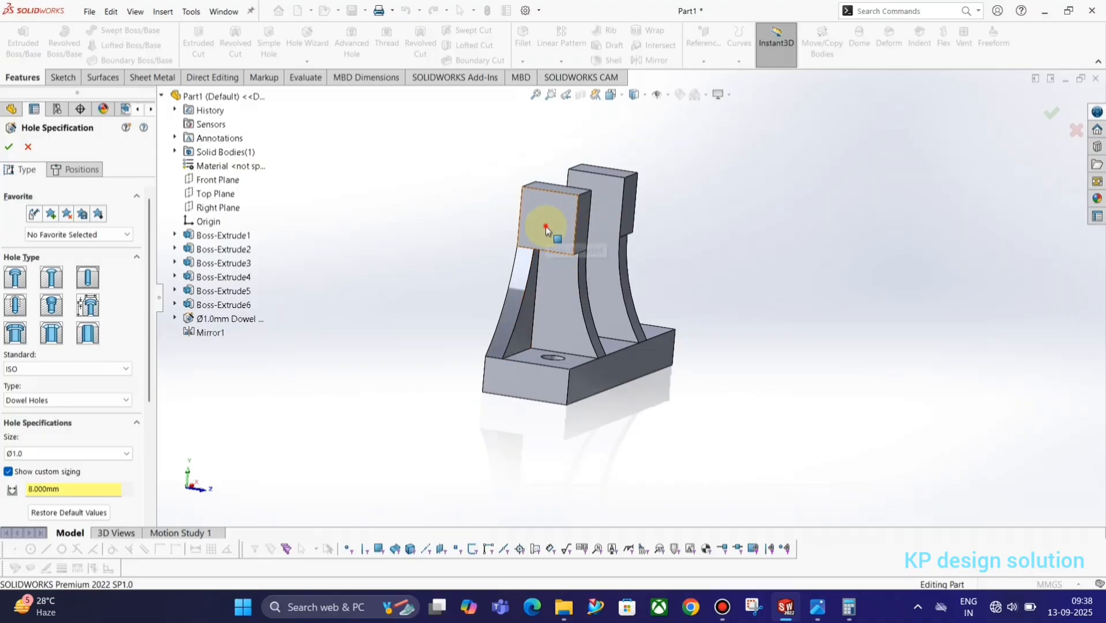
pyautogui.click(76, 170)
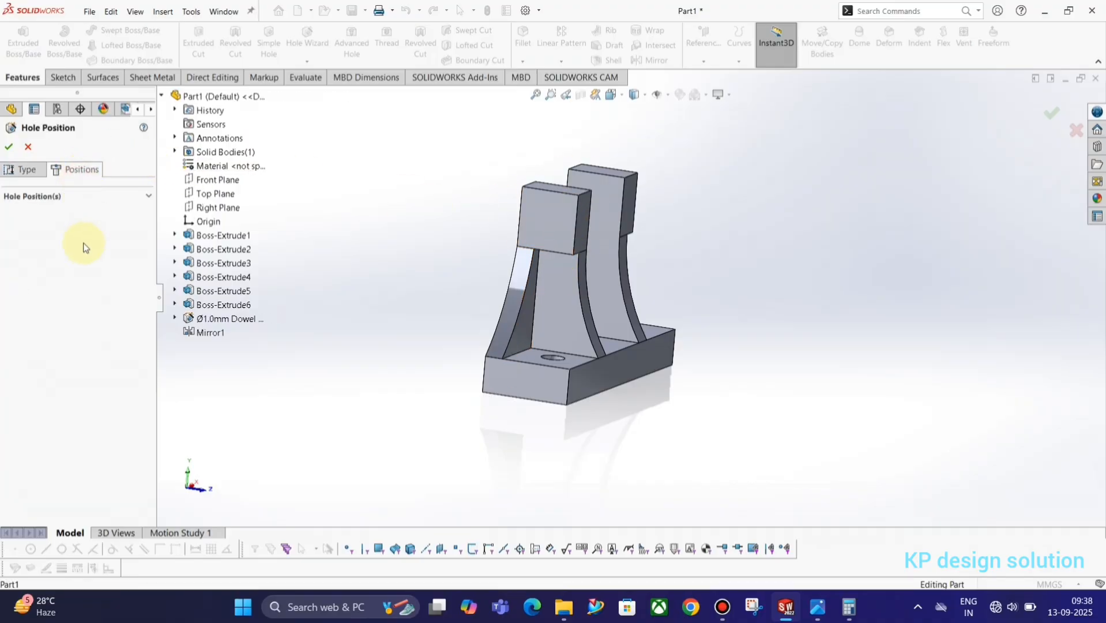
pyautogui.click(74, 294)
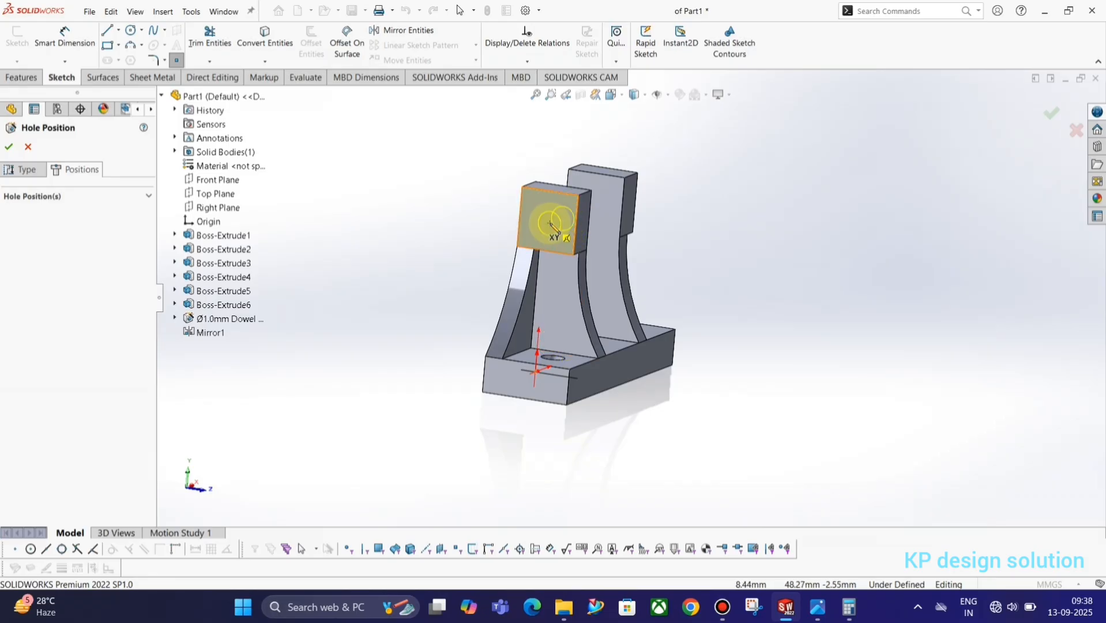
# Place the hole centre on the top block's front face and view it normal to the face
pyautogui.click(550, 222)
pyautogui.press('space')
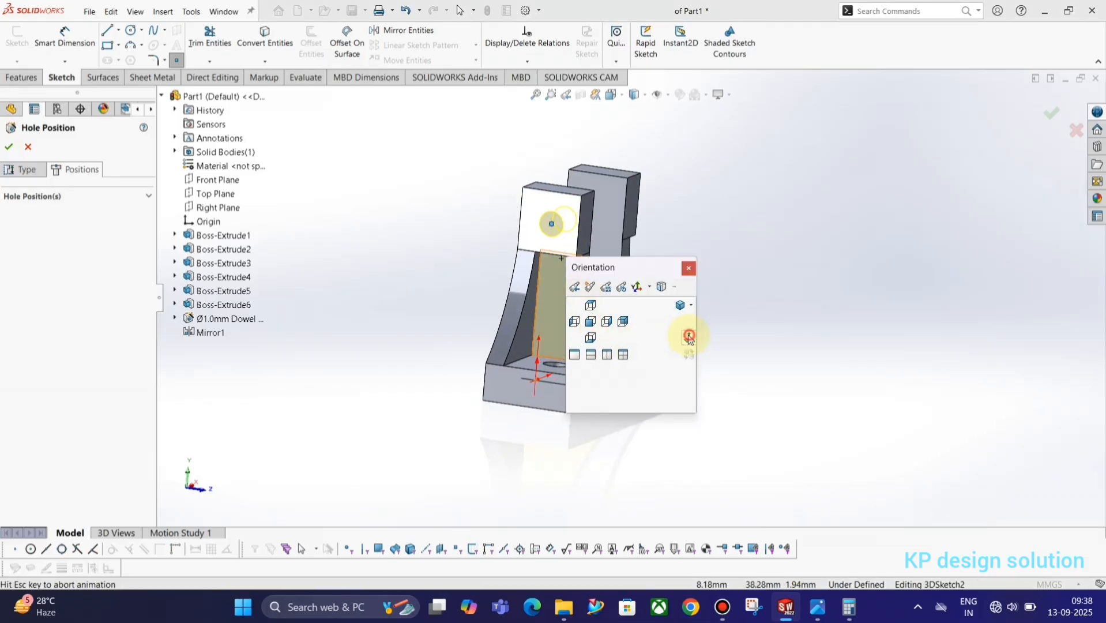
pyautogui.click(690, 338)
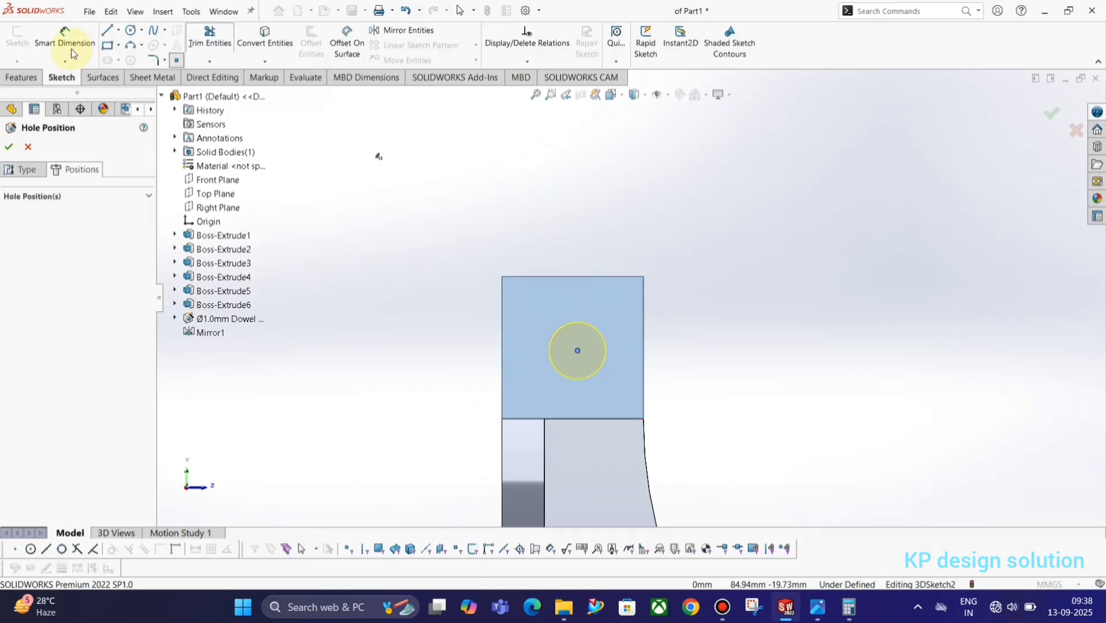
pyautogui.click(52, 38)
pyautogui.hotkey('alt', 'Tab')
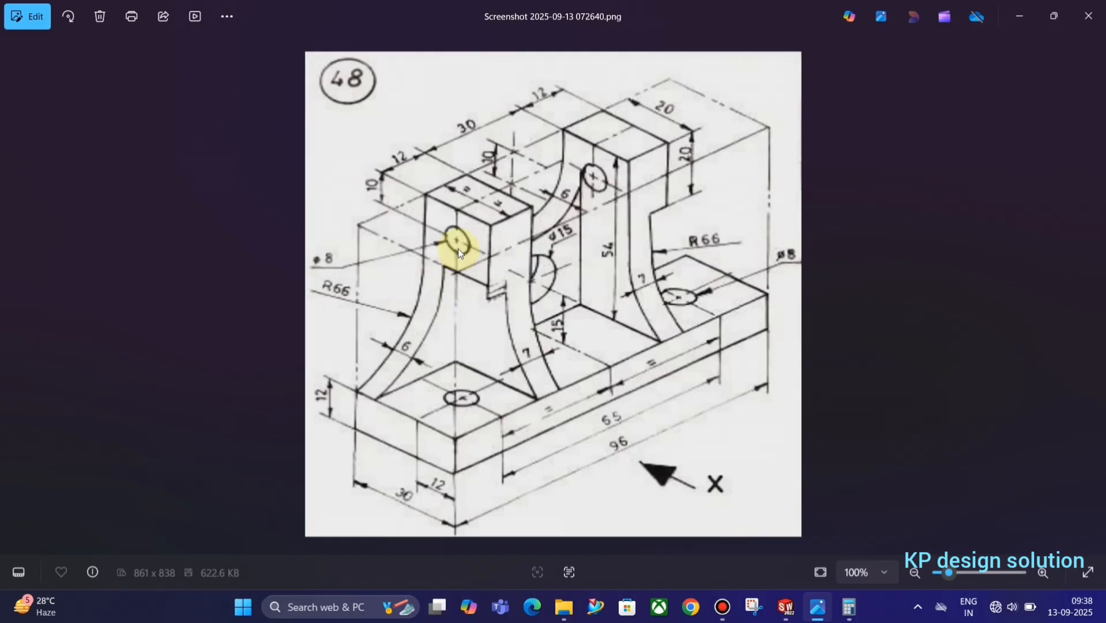
pyautogui.hotkey('alt', 'Tab')
pyautogui.press('Escape')
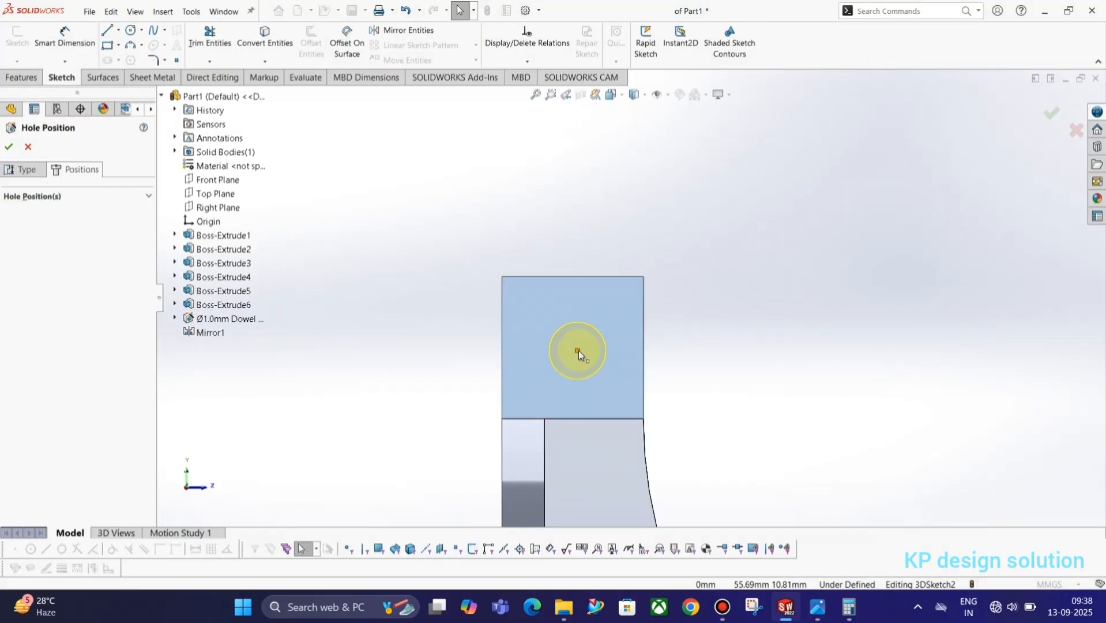
# Locate the hole centre 10 mm from the block's top edge and 10 mm from its side edge
pyautogui.click(578, 350)
pyautogui.moveTo(711, 361); pyautogui.dragTo(711, 313, button='right')
pyautogui.click(577, 351)
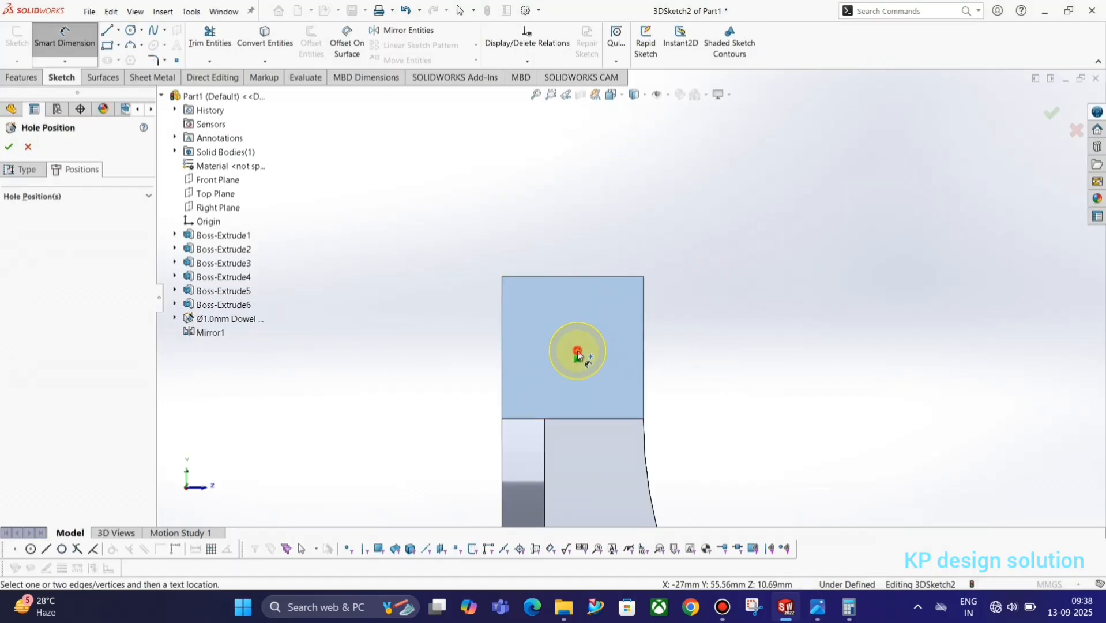
pyautogui.click(583, 277)
pyautogui.click(707, 321)
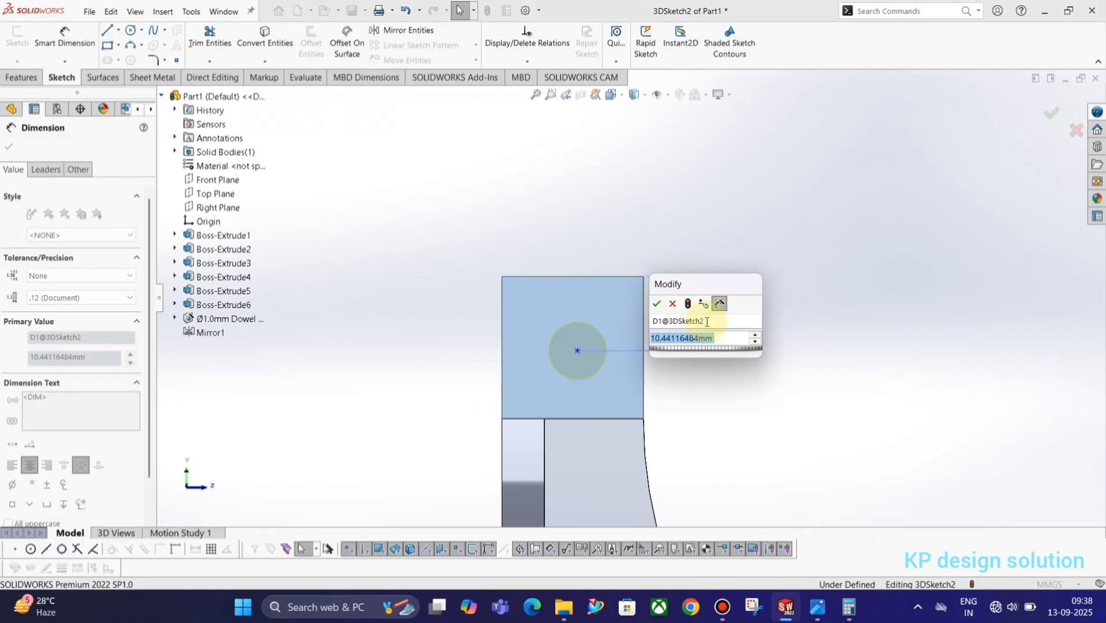
pyautogui.write('10')
pyautogui.press('Return')
pyautogui.hotkey('alt', 'Tab')
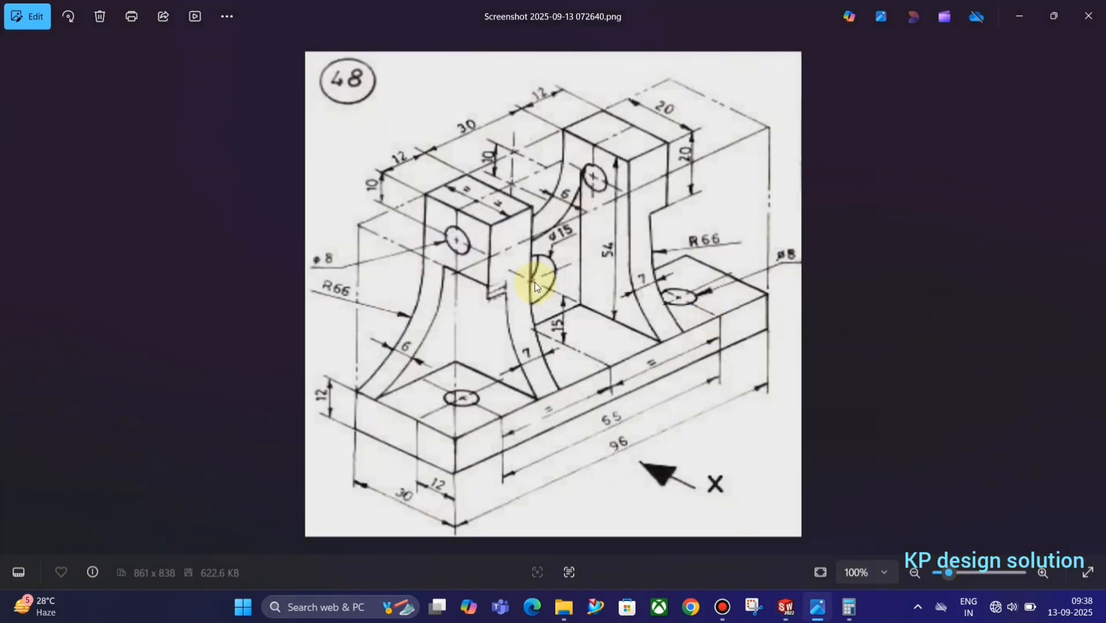
pyautogui.hotkey('alt', 'Tab')
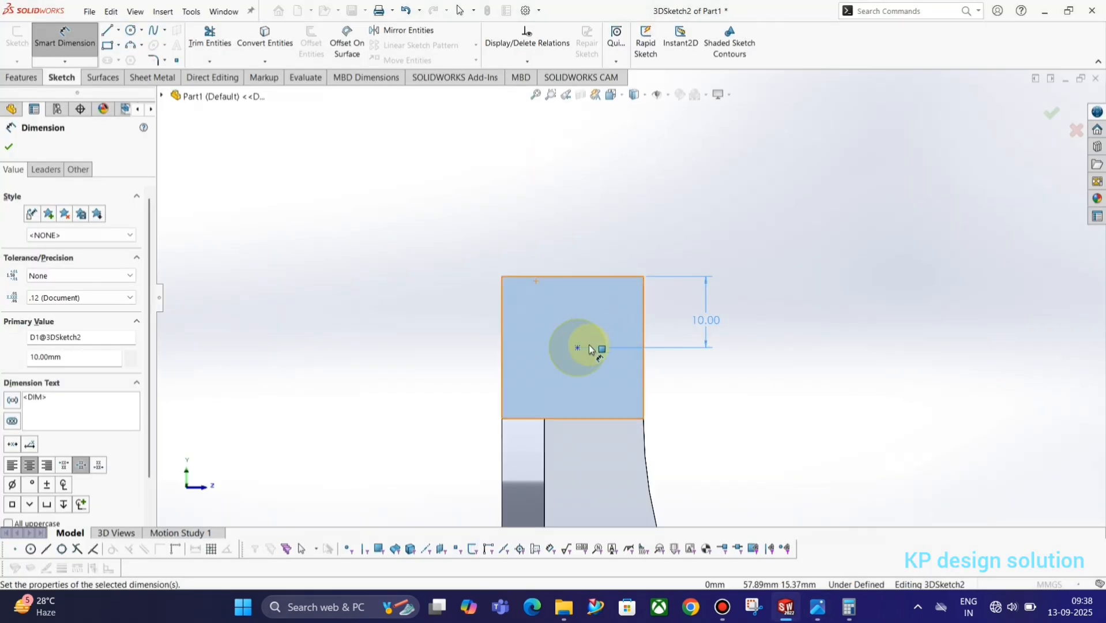
pyautogui.click(578, 348)
pyautogui.click(644, 334)
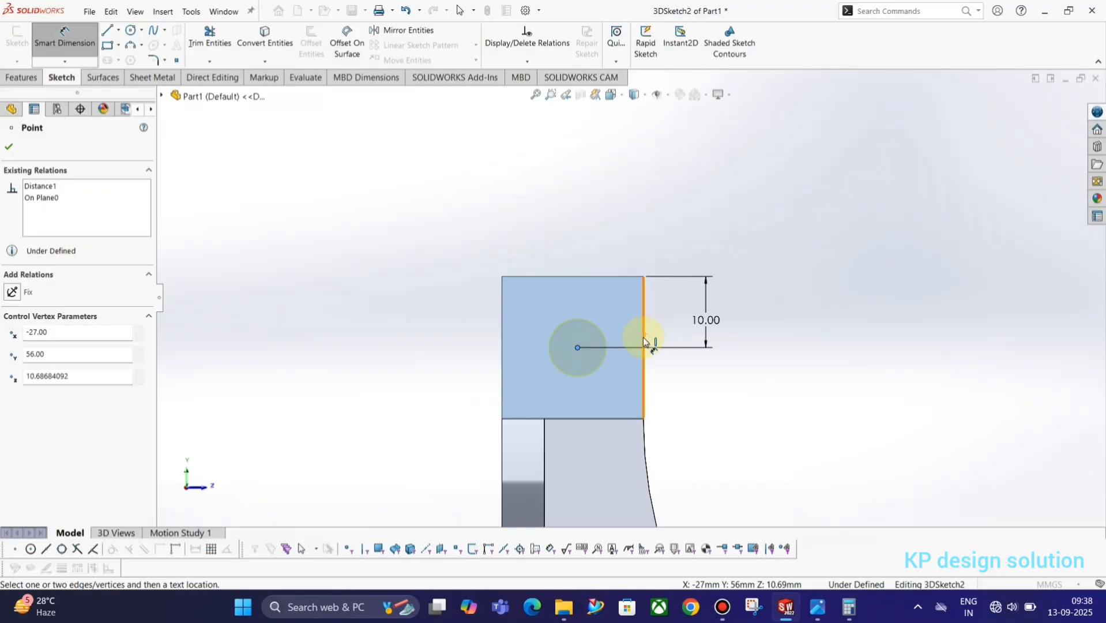
pyautogui.click(608, 258)
pyautogui.write('10')
pyautogui.press('Return')
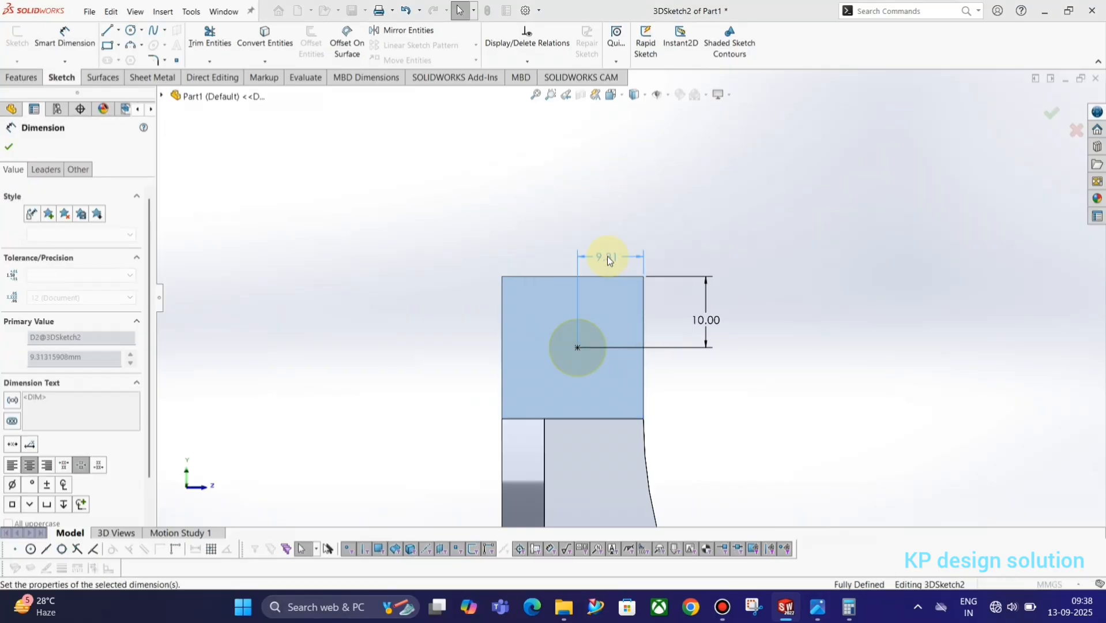
# Create Dowel Hole2 through the upright block and select it in the feature tree
pyautogui.click(836, 239)
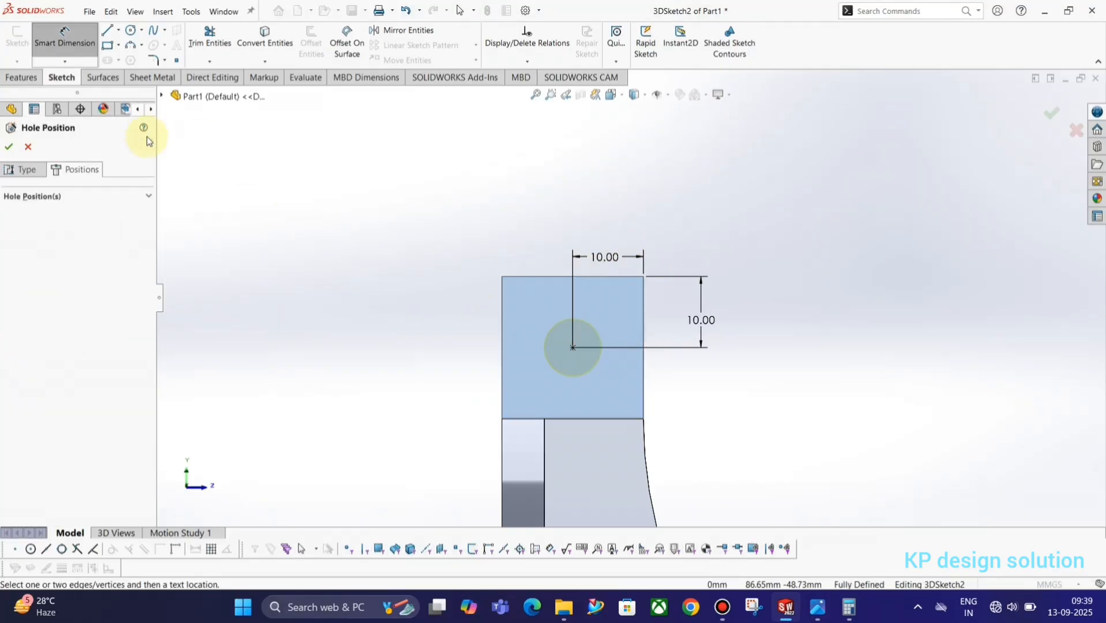
pyautogui.click(8, 147)
pyautogui.moveTo(580, 359); pyautogui.dragTo(518, 371, button='middle')
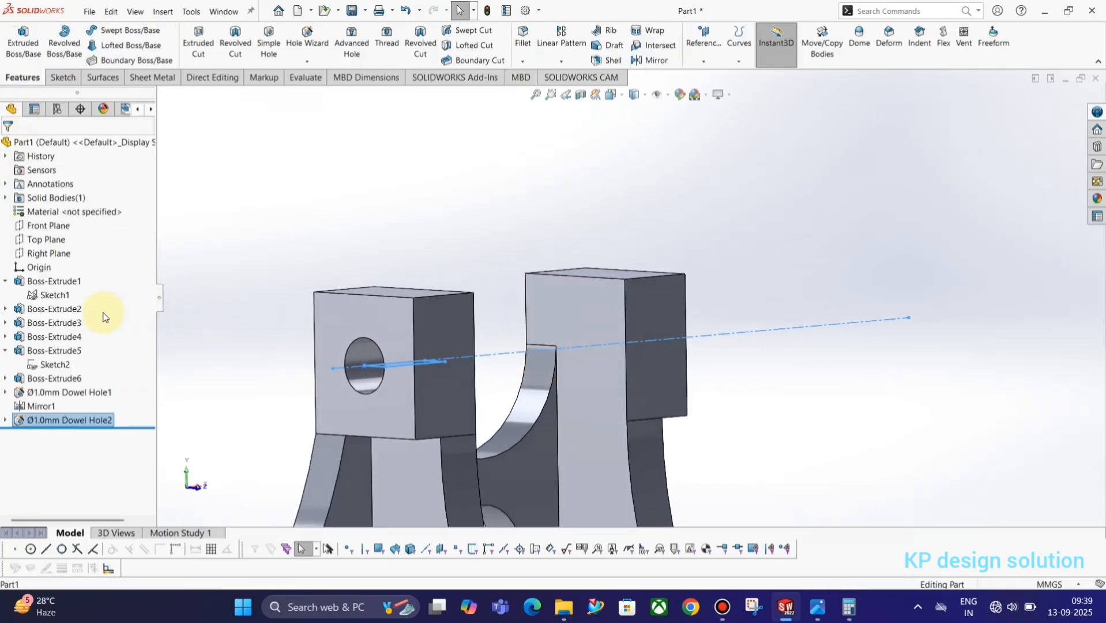
pyautogui.click(50, 422)
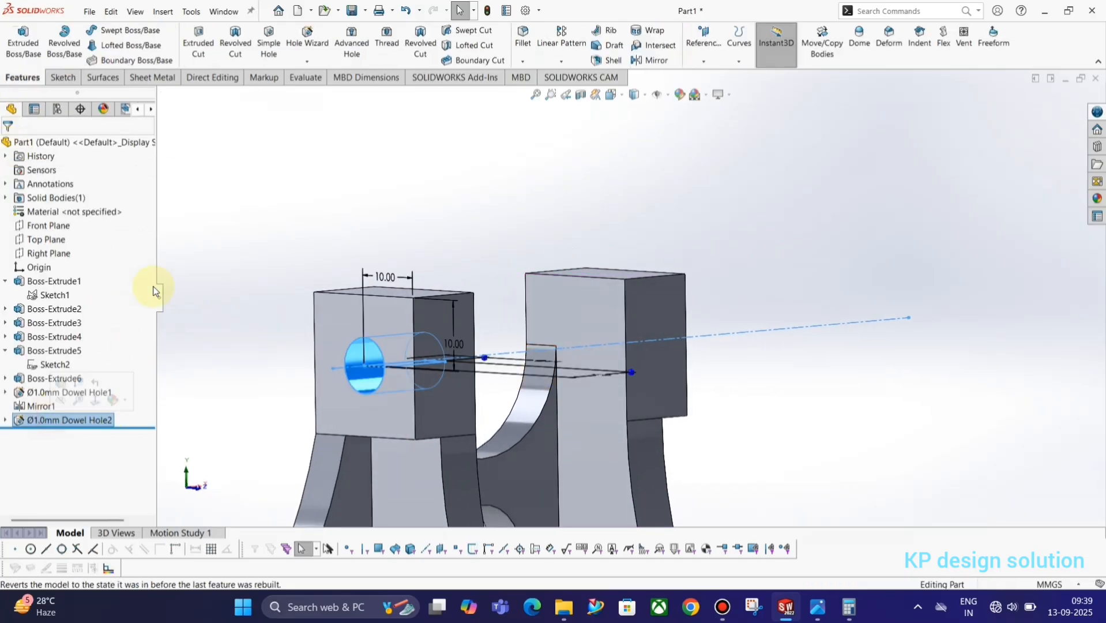
pyautogui.click(20, 422)
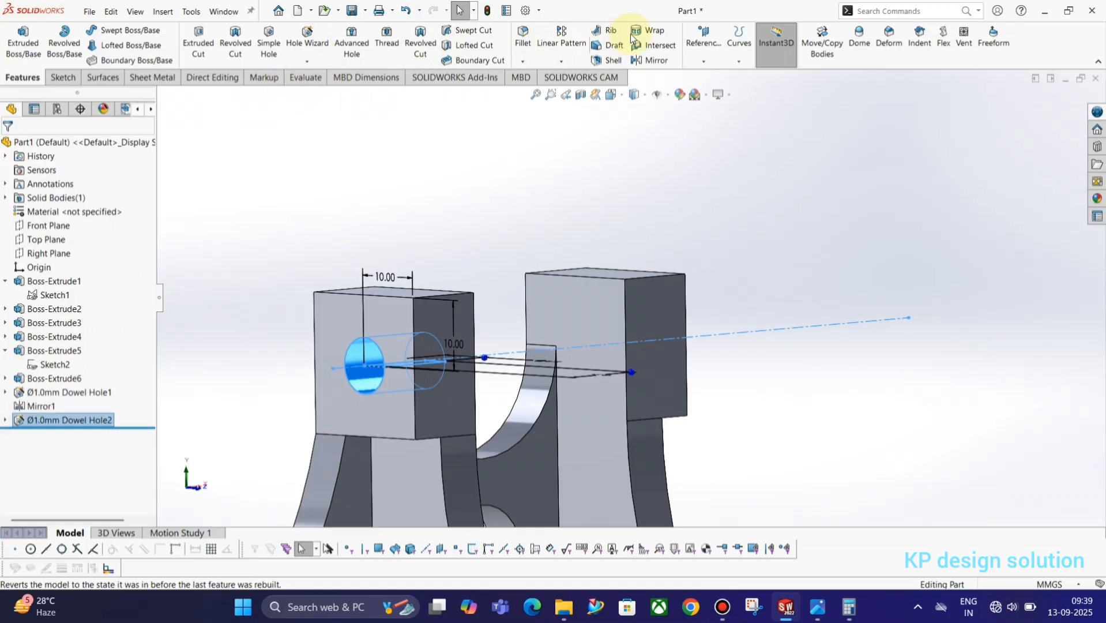
# Mirror Dowel Hole2 across the Right Plane into the other upright's top block
pyautogui.click(648, 61)
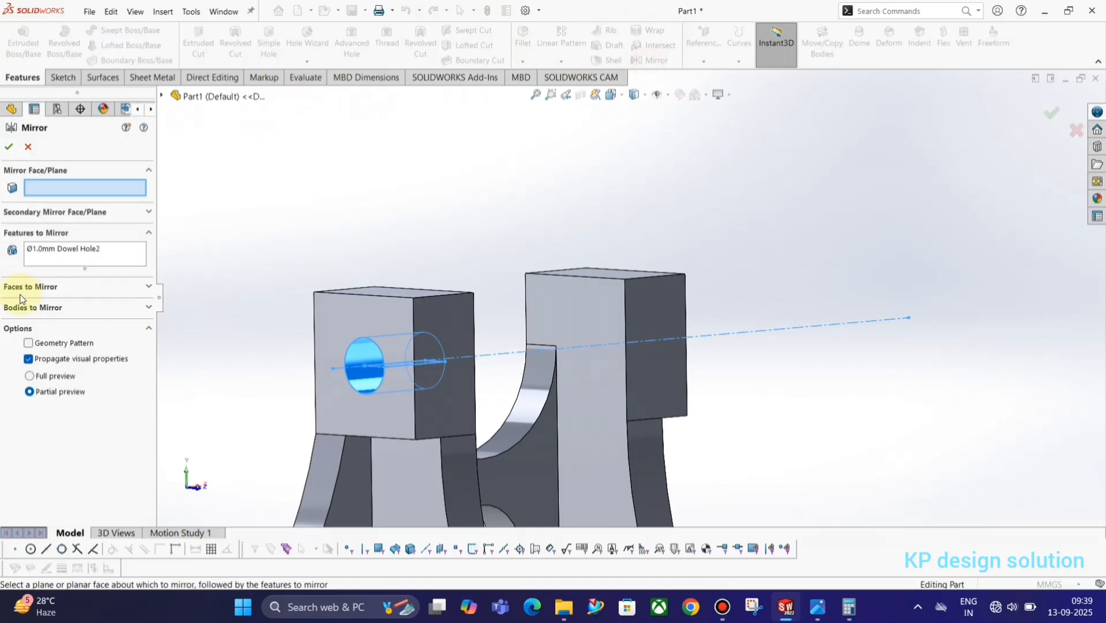
pyautogui.moveTo(326, 352); pyautogui.dragTo(242, 312, button='middle')
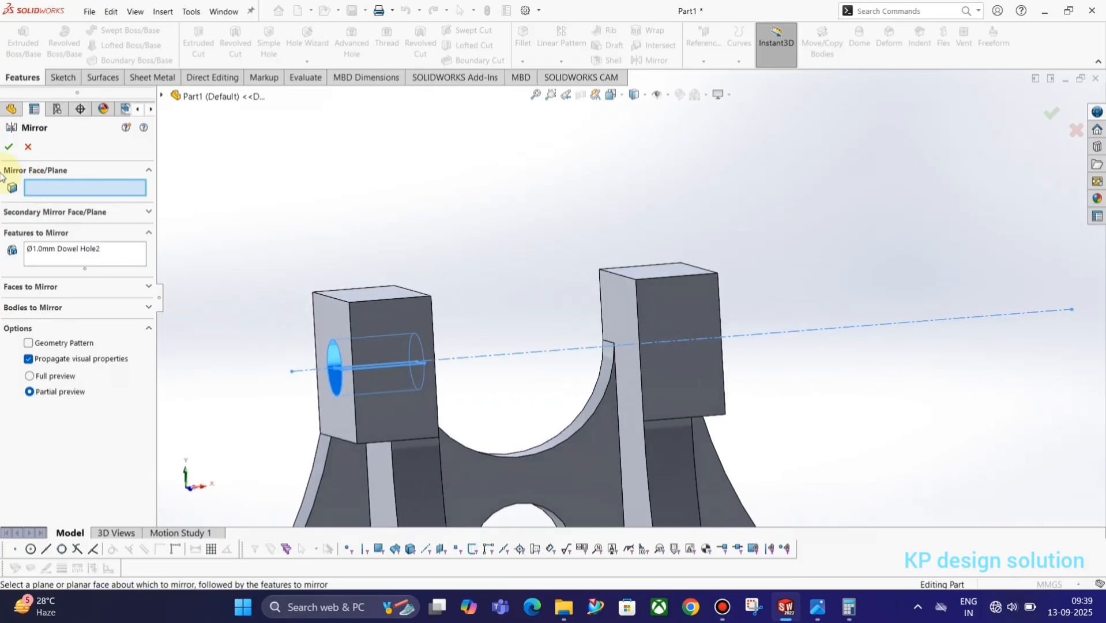
pyautogui.click(162, 98)
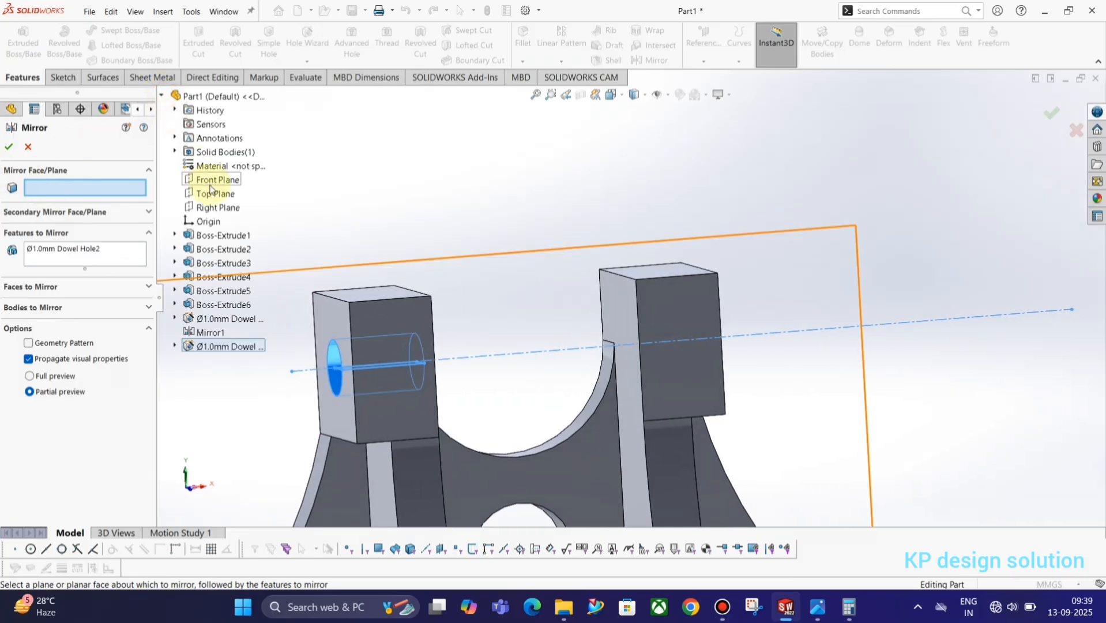
pyautogui.click(211, 207)
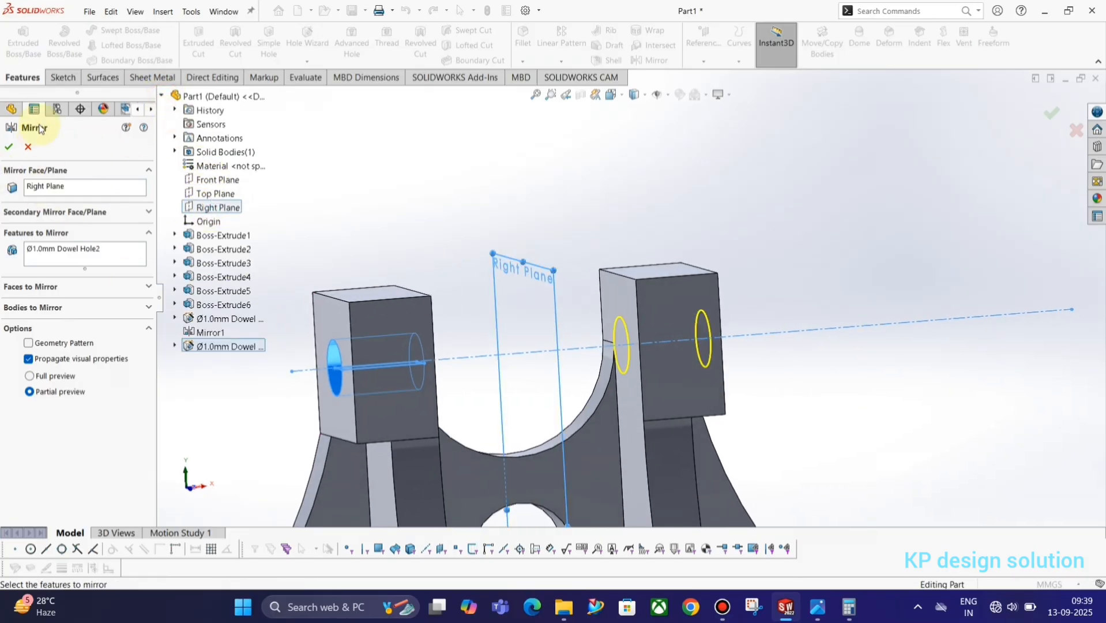
pyautogui.click(10, 148)
pyautogui.moveTo(541, 271); pyautogui.dragTo(769, 346, button='middle')
pyautogui.hotkey('alt', 'Tab')
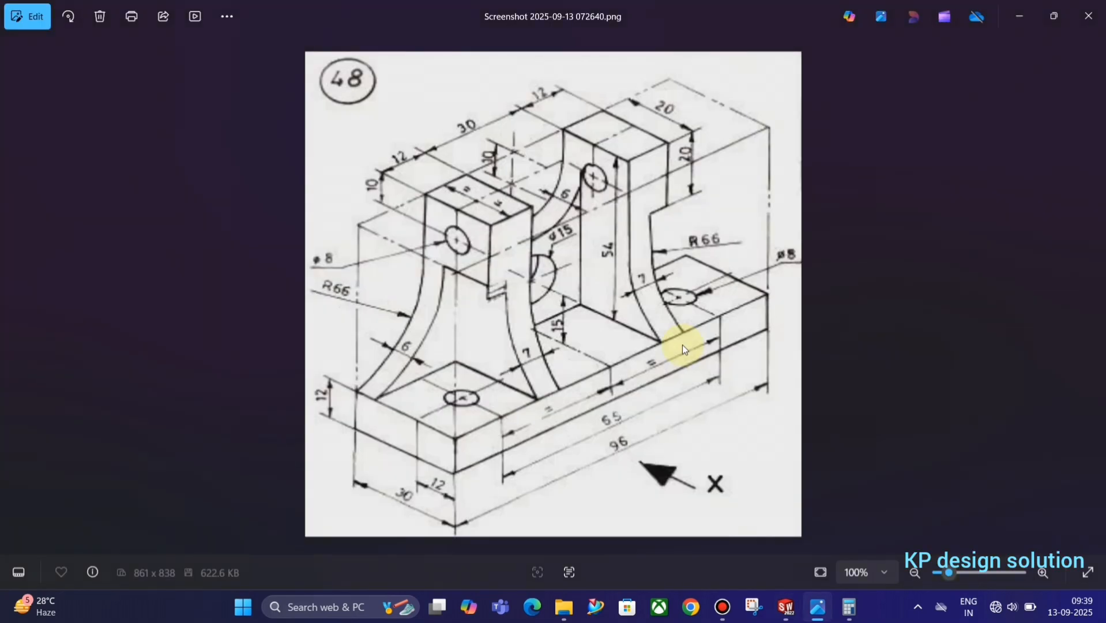
pyautogui.hotkey('alt', 'Tab')
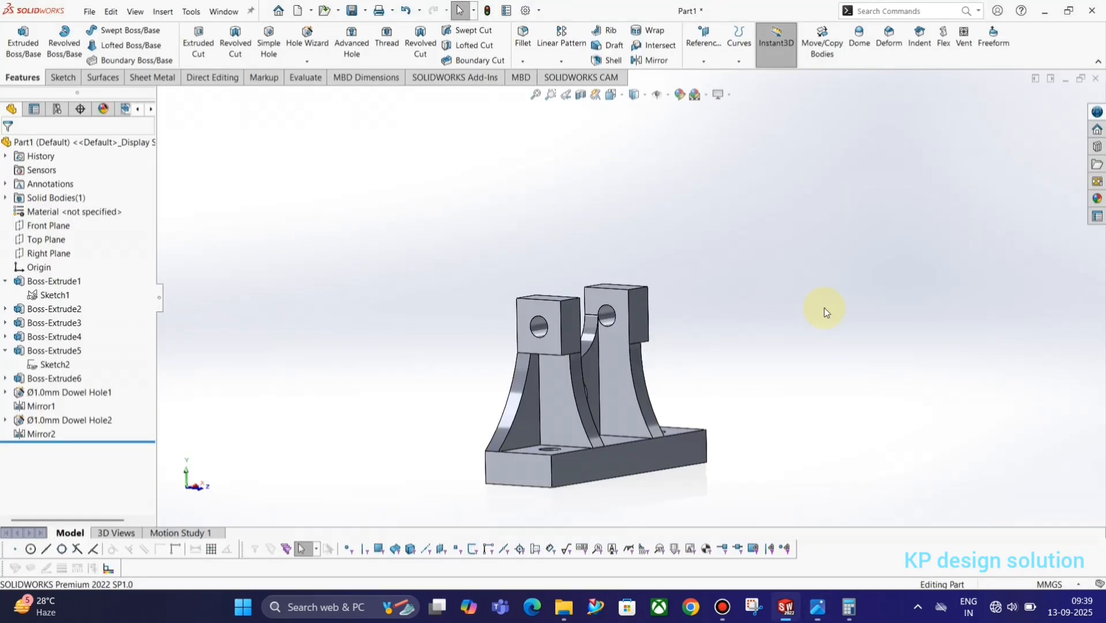
pyautogui.press('space')
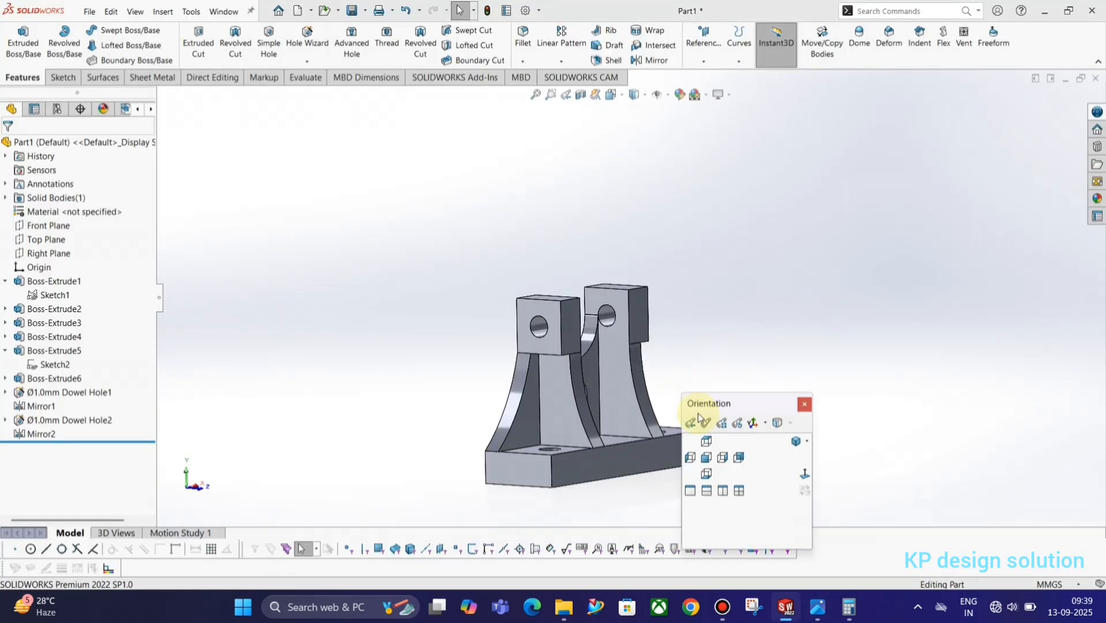
pyautogui.click(796, 443)
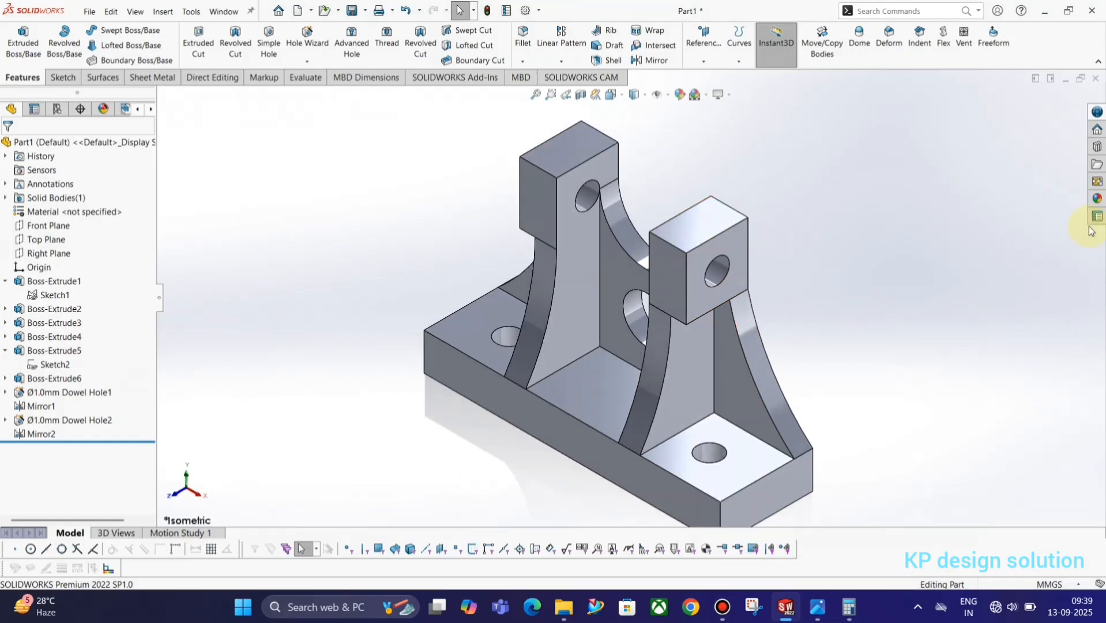
pyautogui.click(1097, 200)
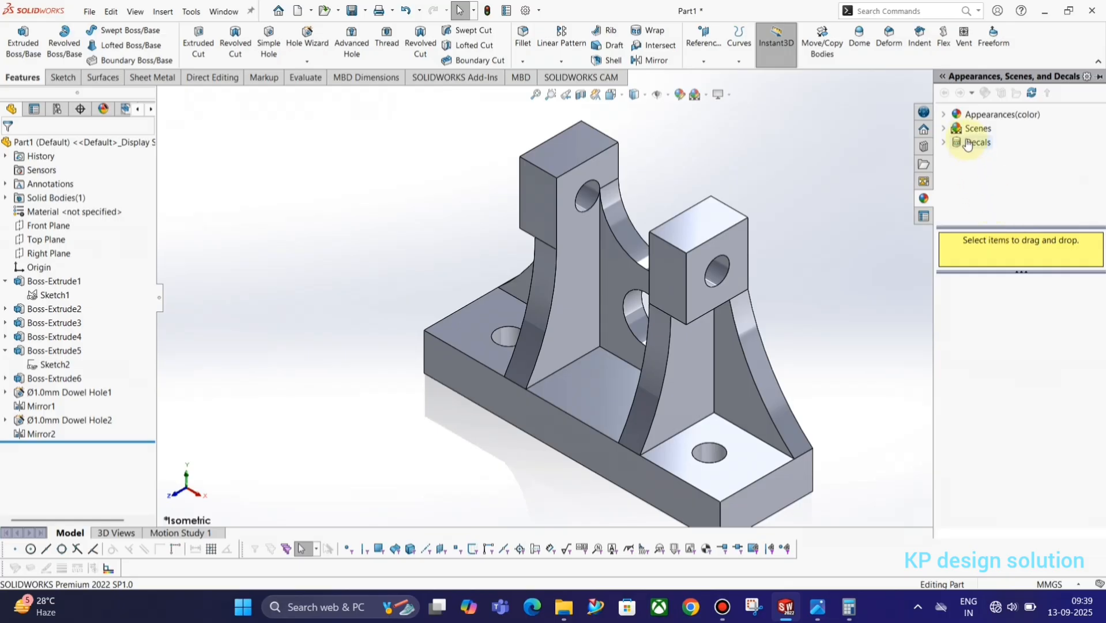
pyautogui.click(954, 114)
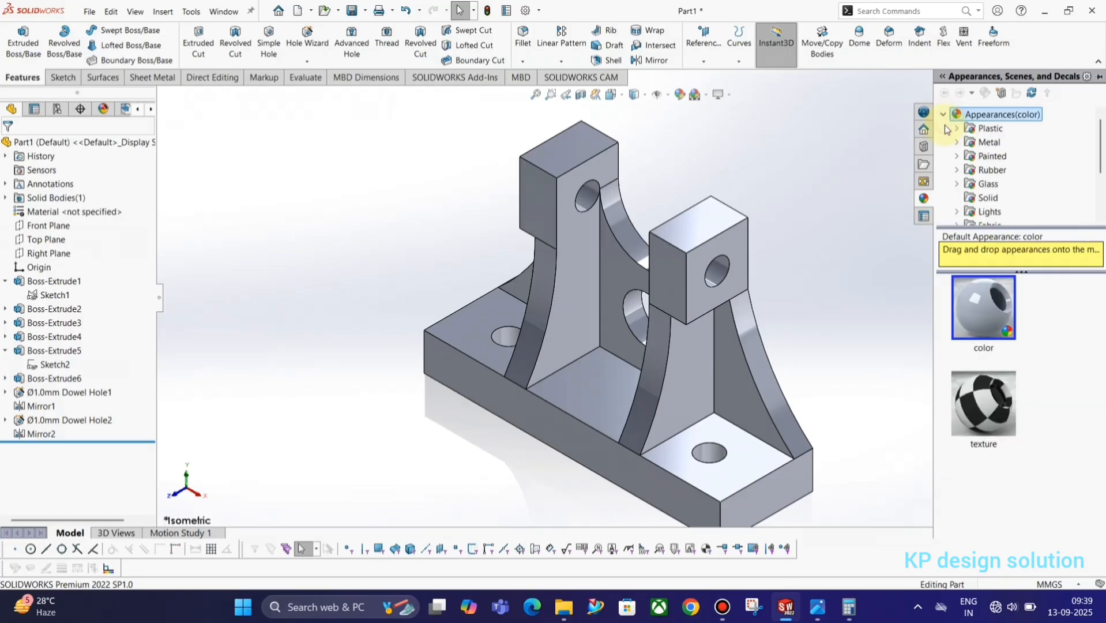
pyautogui.moveTo(995, 324); pyautogui.dragTo(996, 326)
pyautogui.click(995, 346)
pyautogui.click(991, 325)
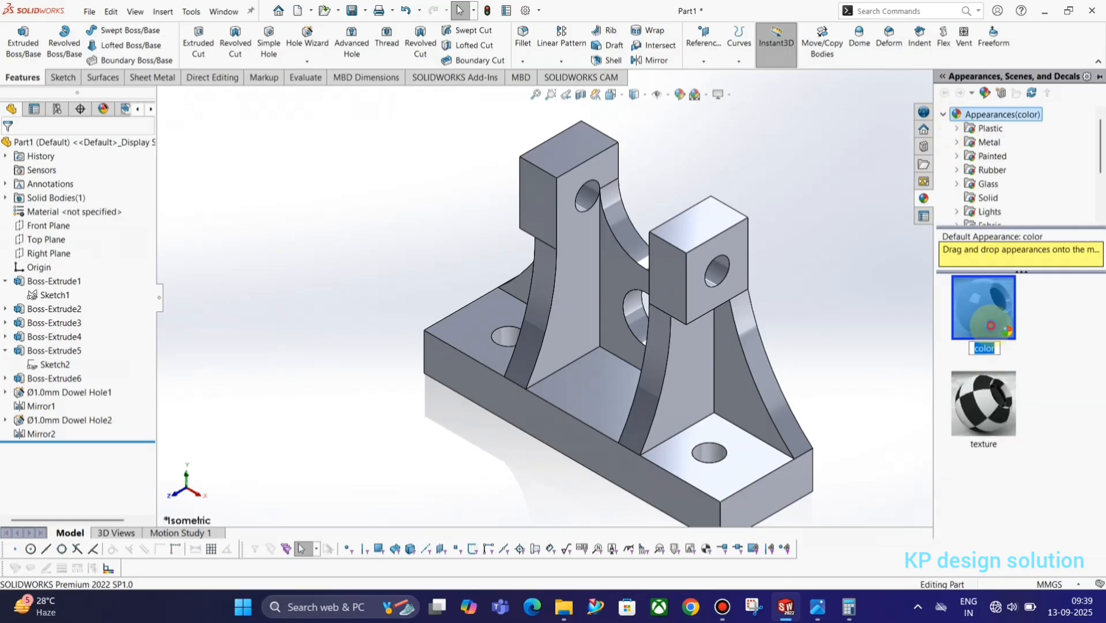
pyautogui.moveTo(991, 329); pyautogui.dragTo(682, 360)
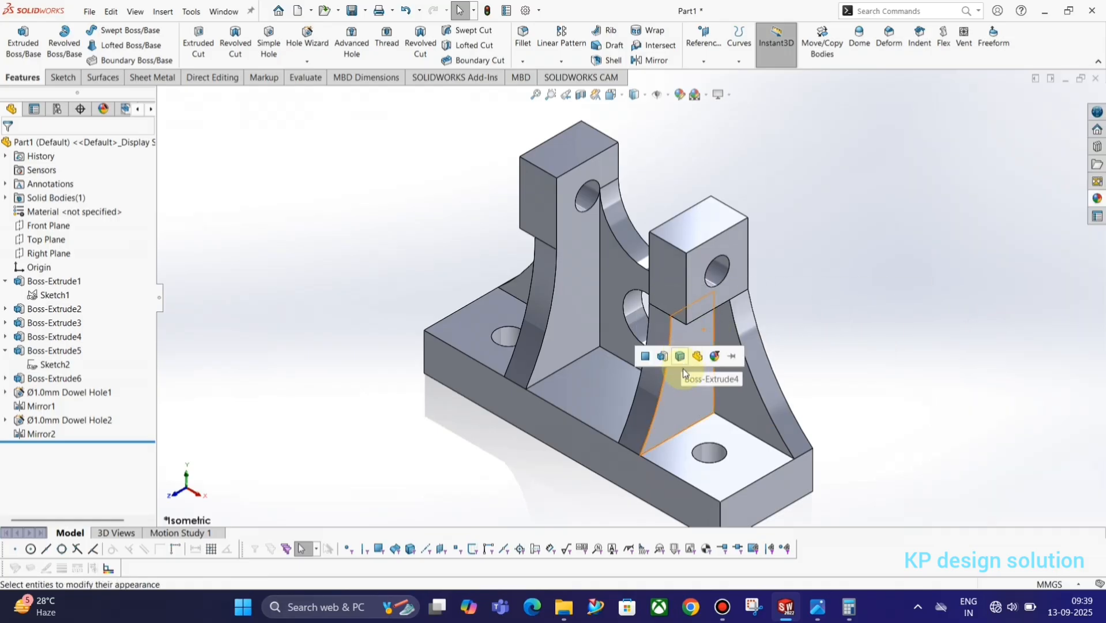
pyautogui.click(715, 358)
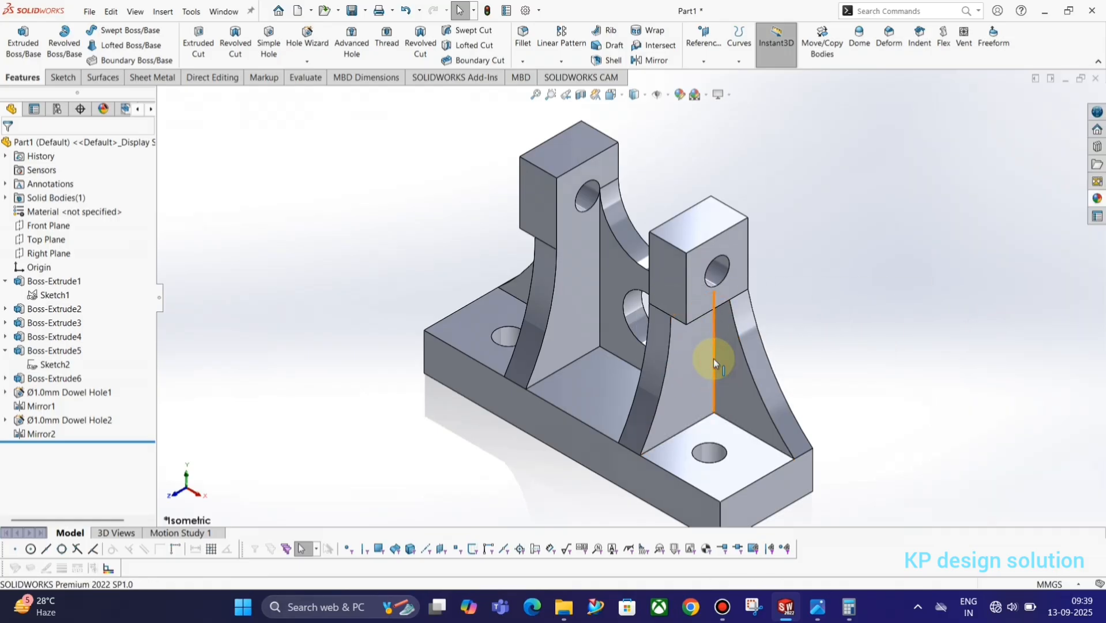
pyautogui.click(1095, 197)
pyautogui.moveTo(994, 312); pyautogui.dragTo(714, 355)
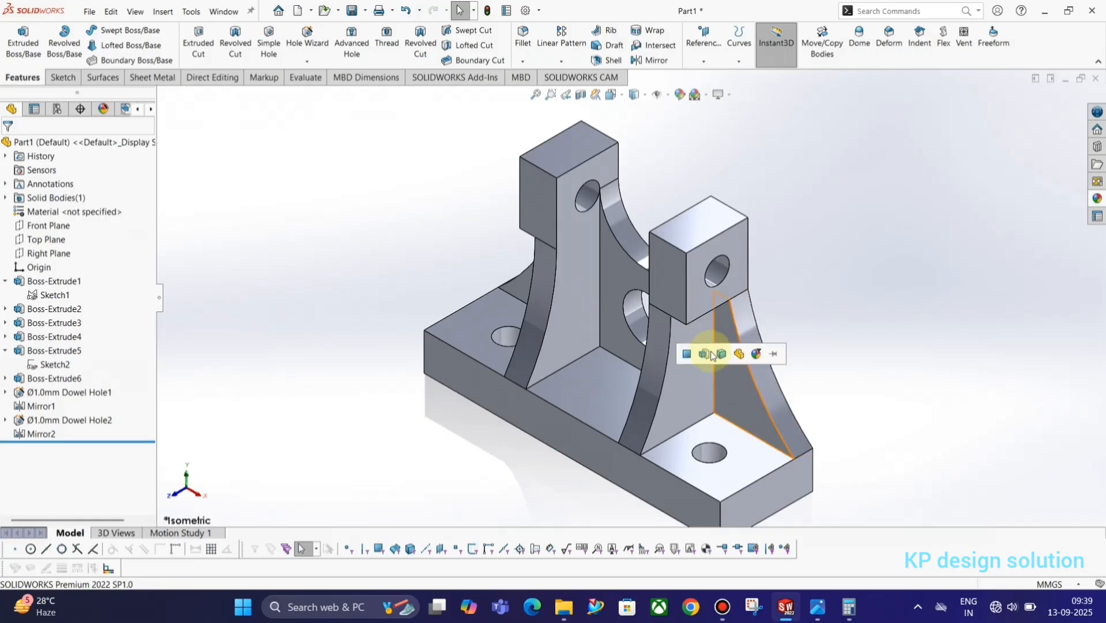
pyautogui.click(738, 354)
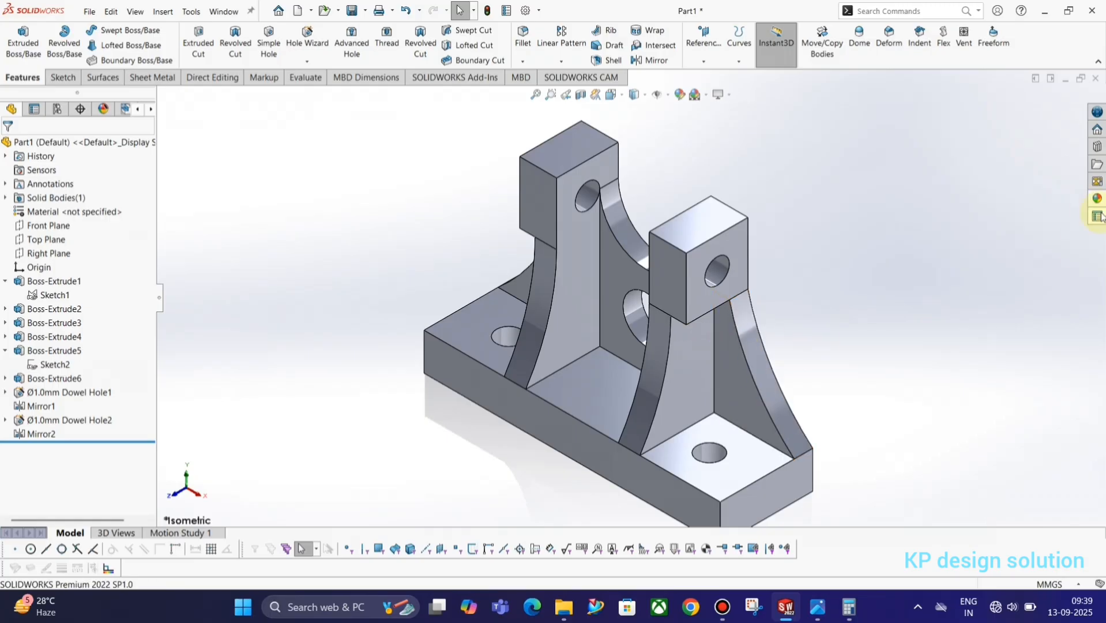
pyautogui.click(1097, 200)
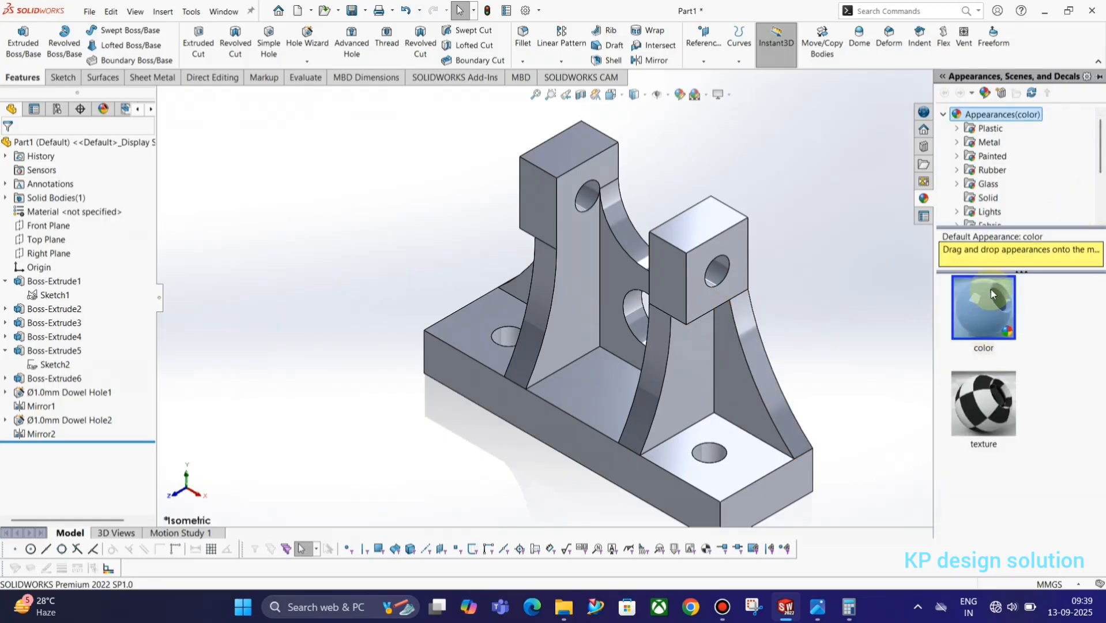
pyautogui.click(958, 129)
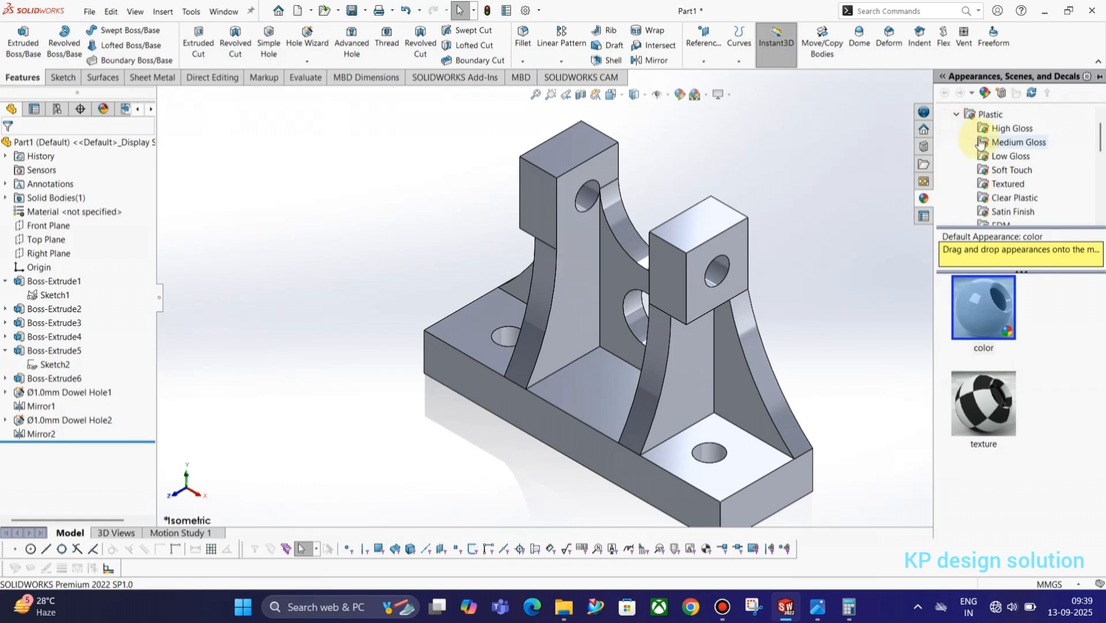
pyautogui.click(956, 115)
pyautogui.scroll(-2, 994, 194)
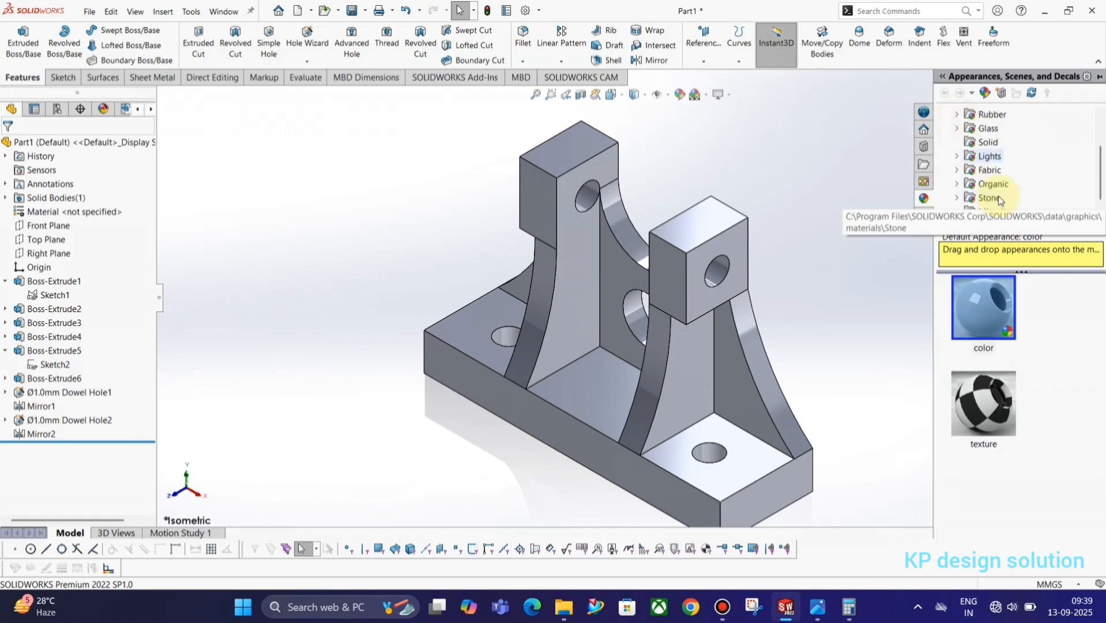
pyautogui.scroll(3, 957, 189)
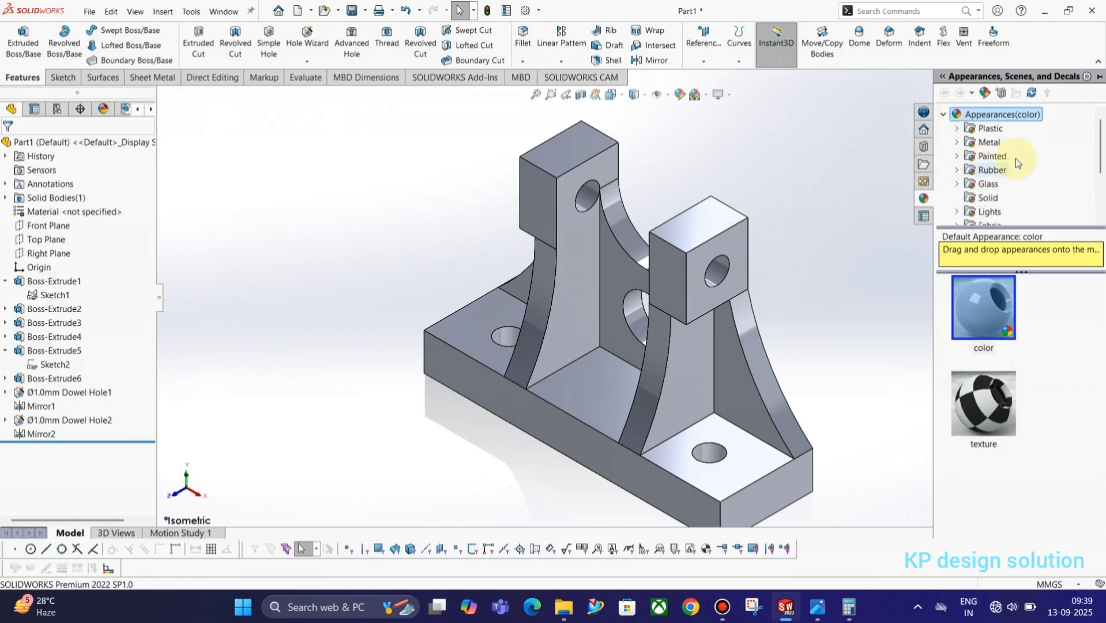
pyautogui.click(958, 129)
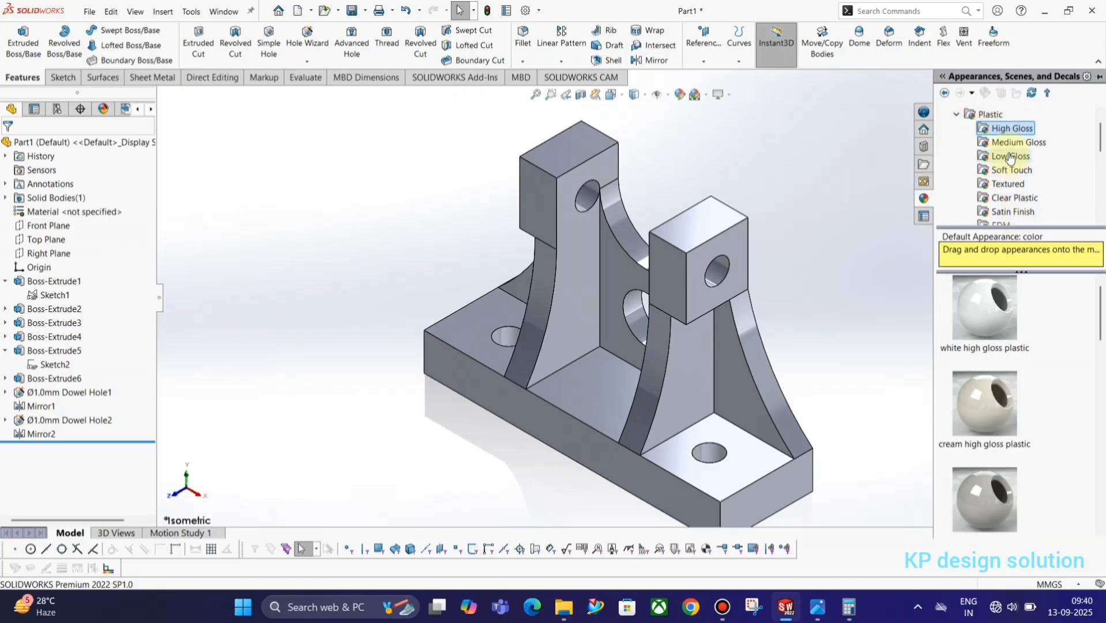
pyautogui.click(1012, 143)
pyautogui.click(1012, 170)
pyautogui.click(1015, 197)
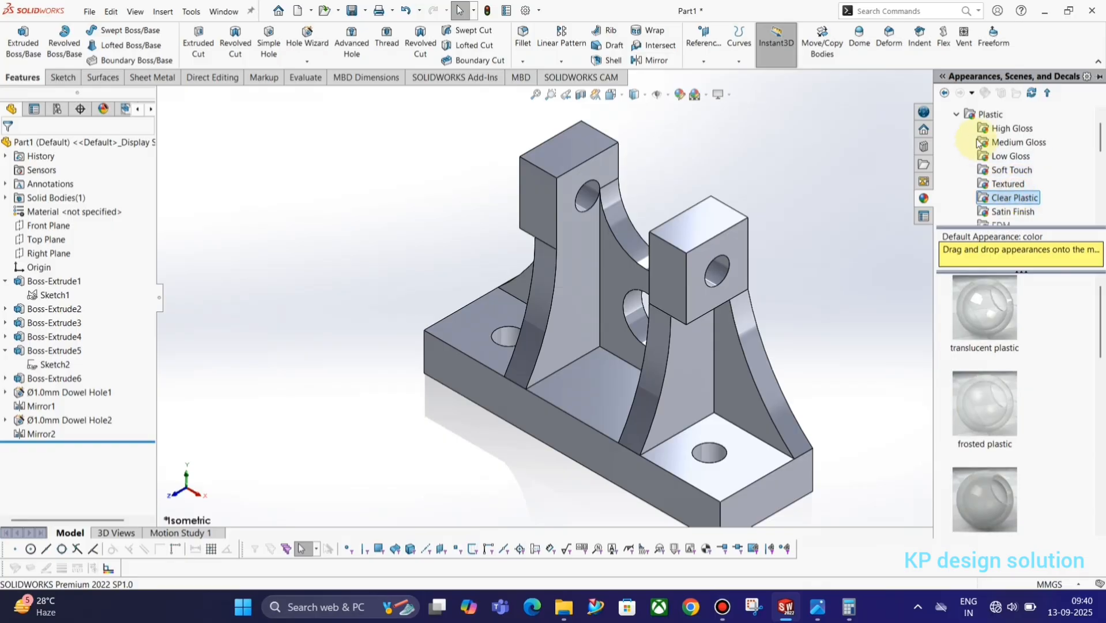
pyautogui.scroll(-4, 978, 142)
pyautogui.click(983, 170)
pyautogui.scroll(-3, 1003, 181)
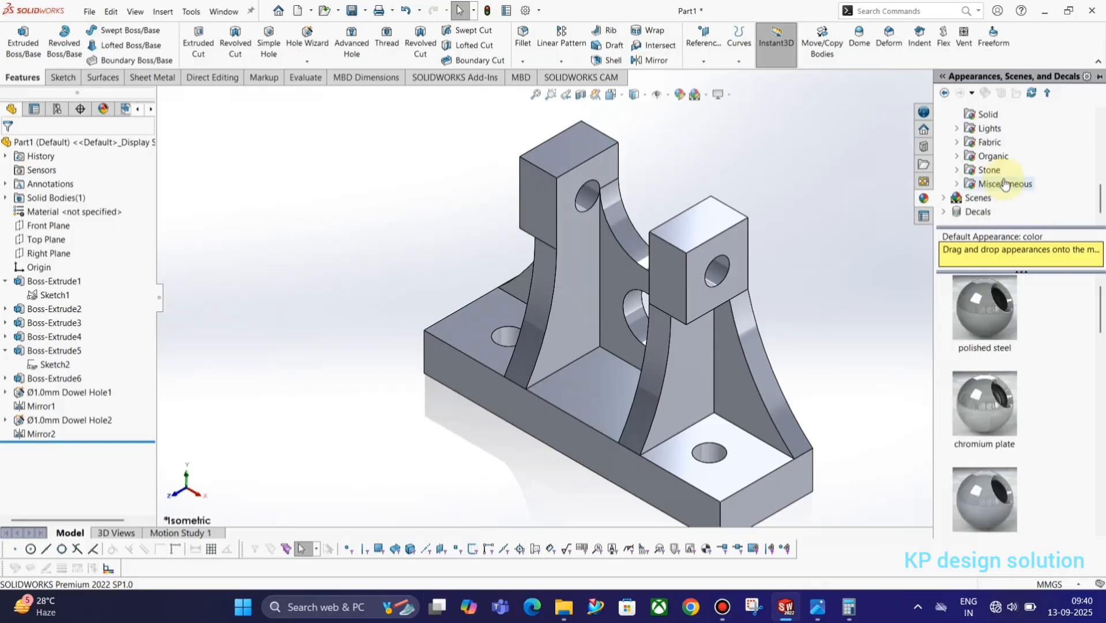
pyautogui.scroll(3, 991, 167)
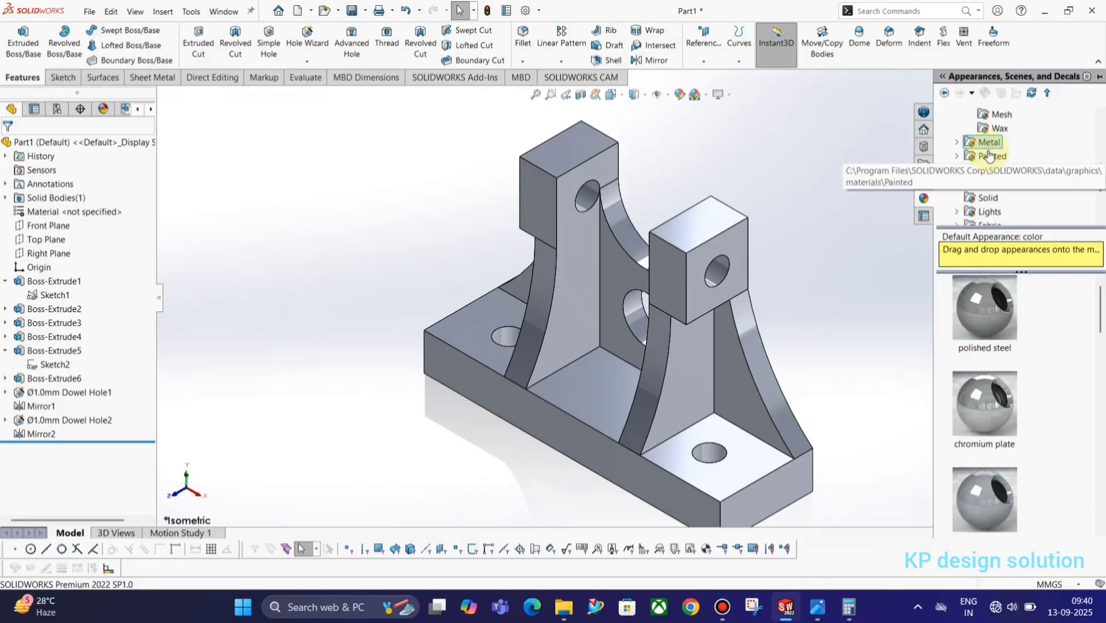
pyautogui.click(956, 142)
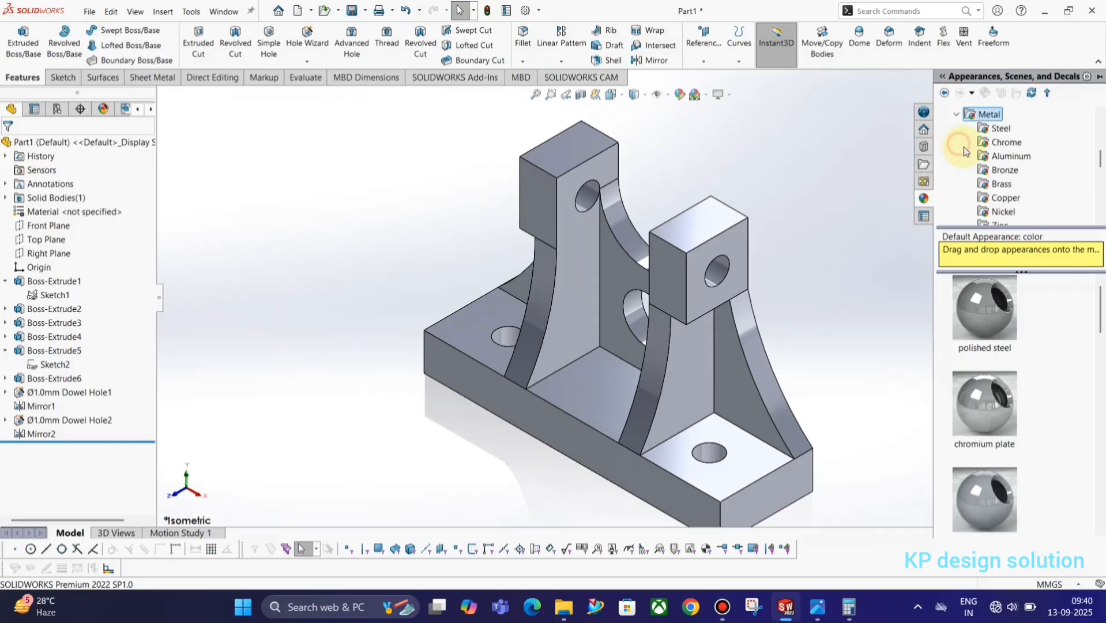
pyautogui.click(1000, 129)
pyautogui.click(1004, 143)
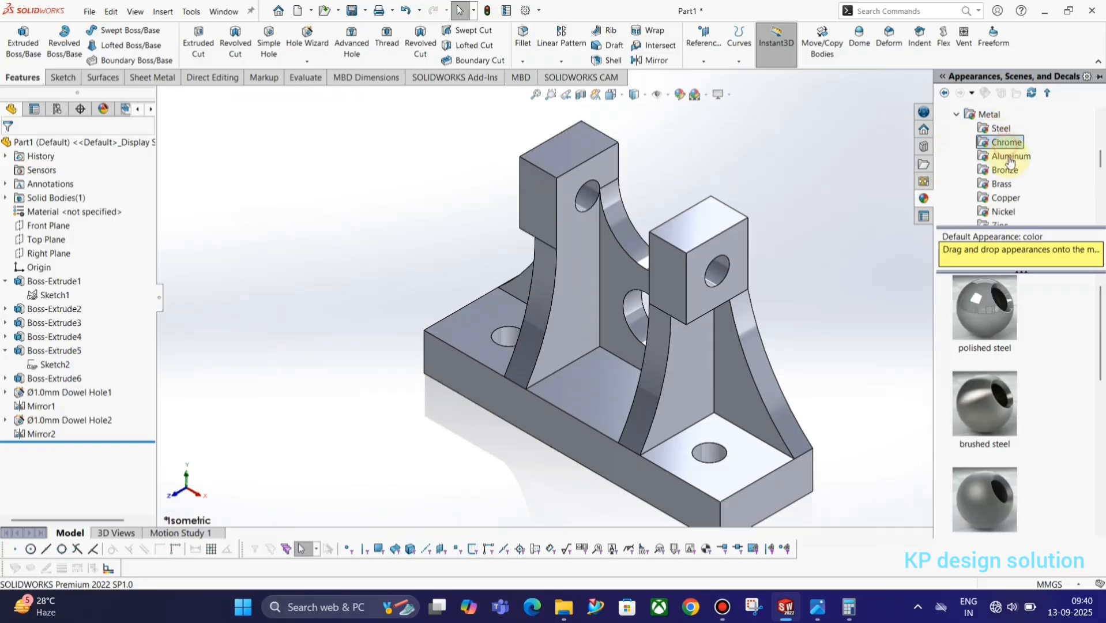
pyautogui.click(1013, 172)
pyautogui.scroll(-2, 1013, 180)
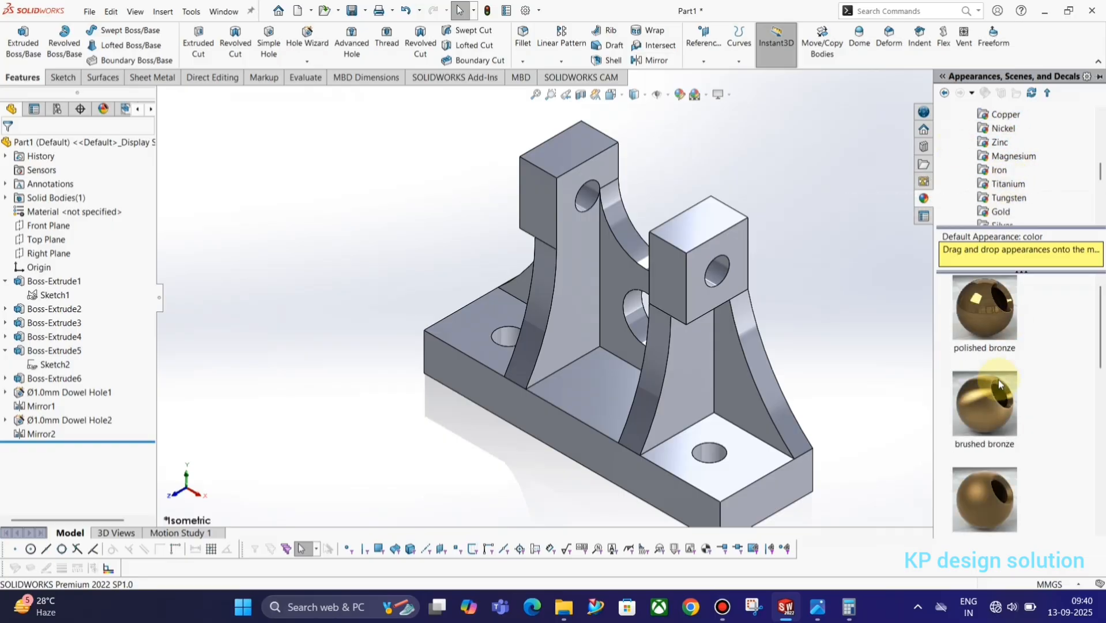
pyautogui.moveTo(969, 342); pyautogui.dragTo(681, 364)
# Select Part1 under the color appearance in the DisplayManager
pyautogui.click(897, 336)
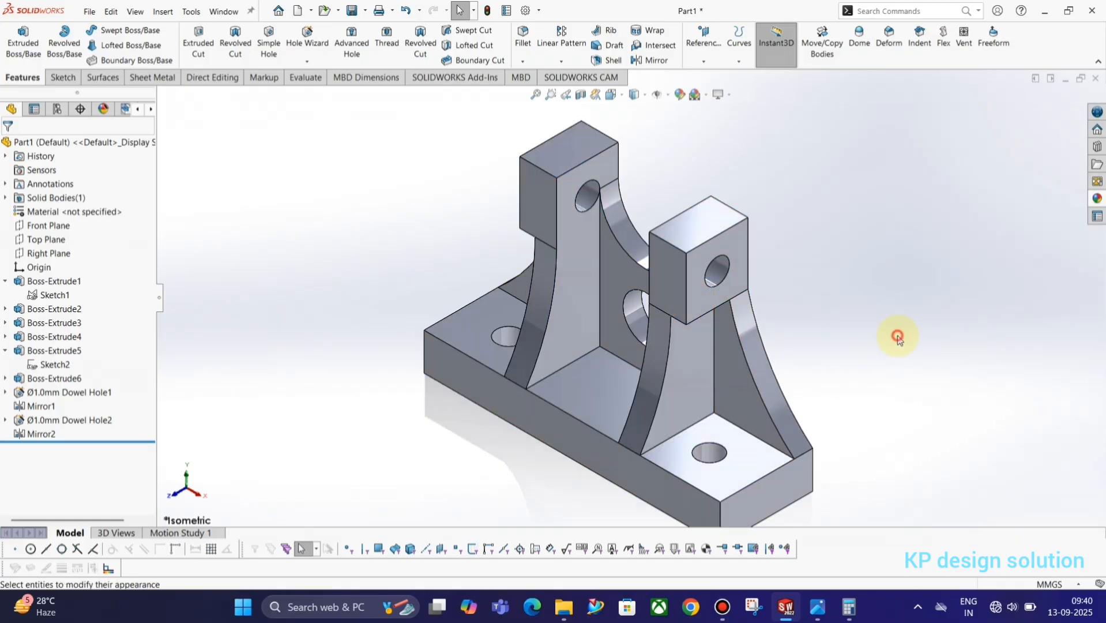
pyautogui.click(686, 354)
pyautogui.click(815, 372)
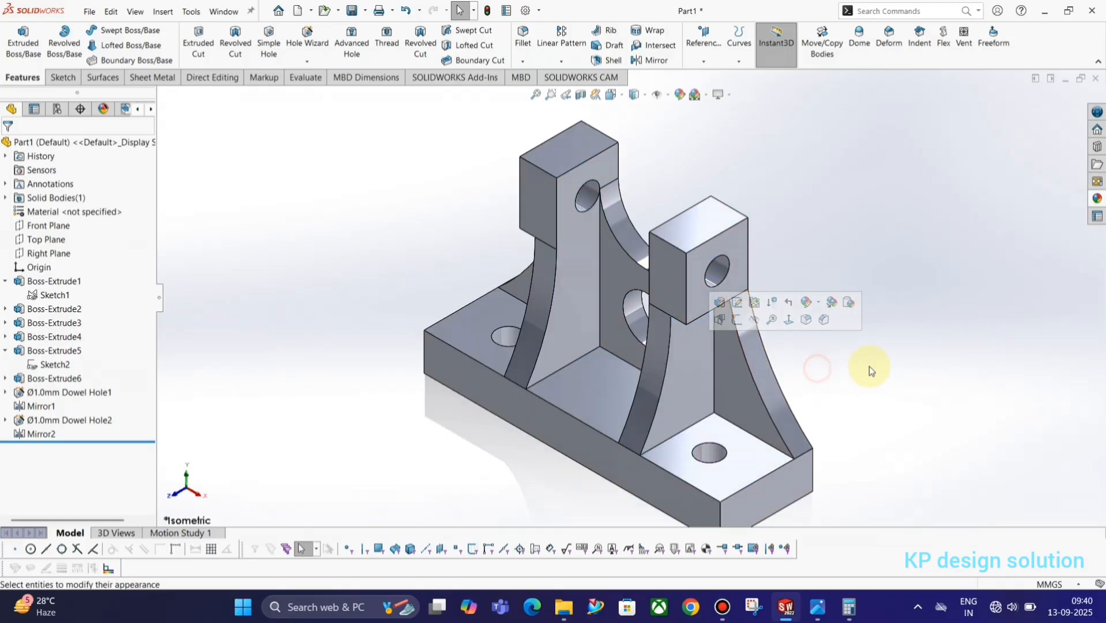
pyautogui.click(110, 111)
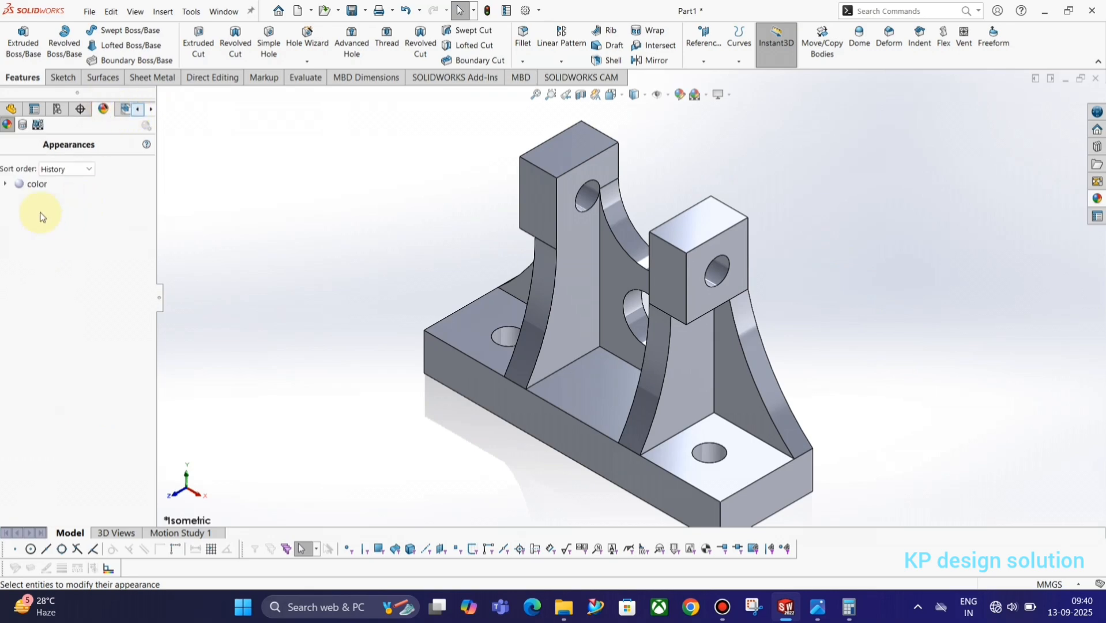
pyautogui.click(5, 183)
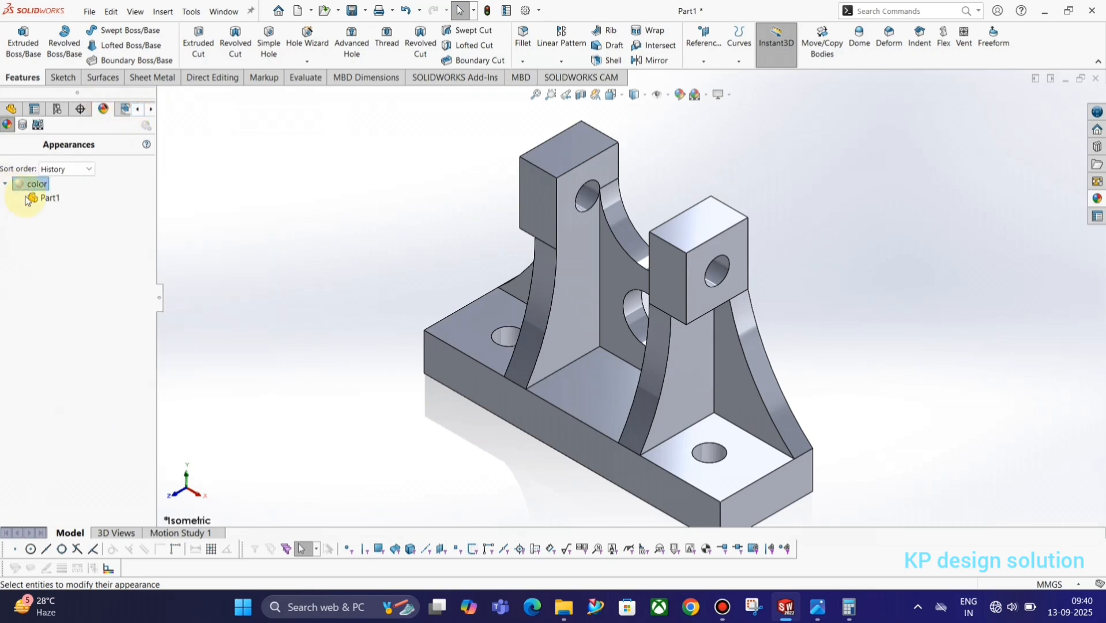
pyautogui.click(47, 197)
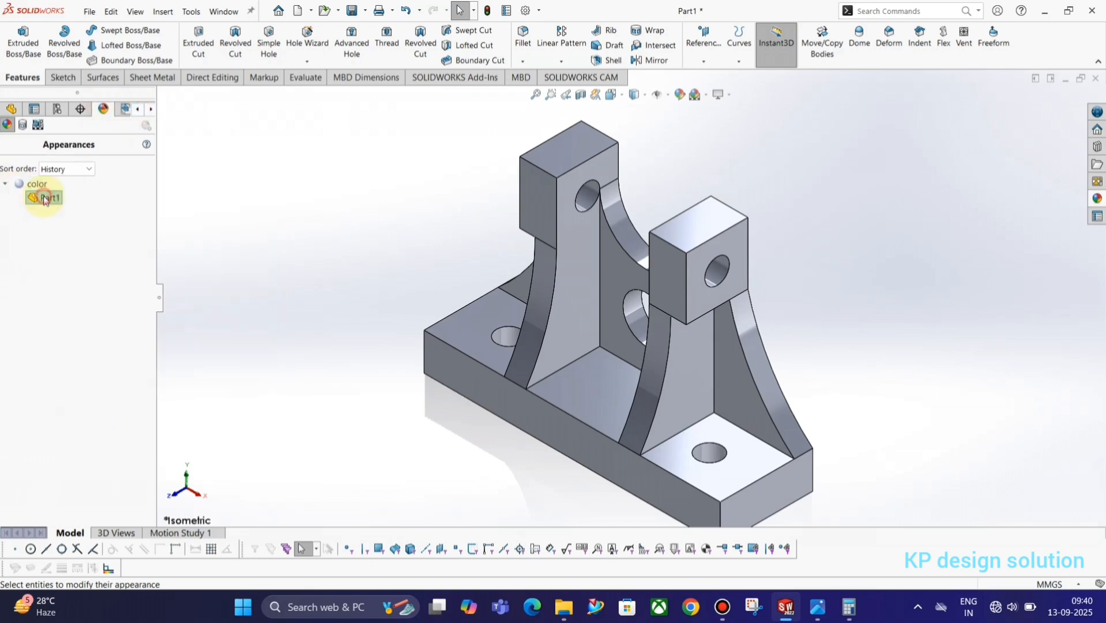
# Apply polished bronze to the entire part and return to the isometric view
pyautogui.click(1097, 199)
pyautogui.moveTo(987, 399); pyautogui.dragTo(699, 350)
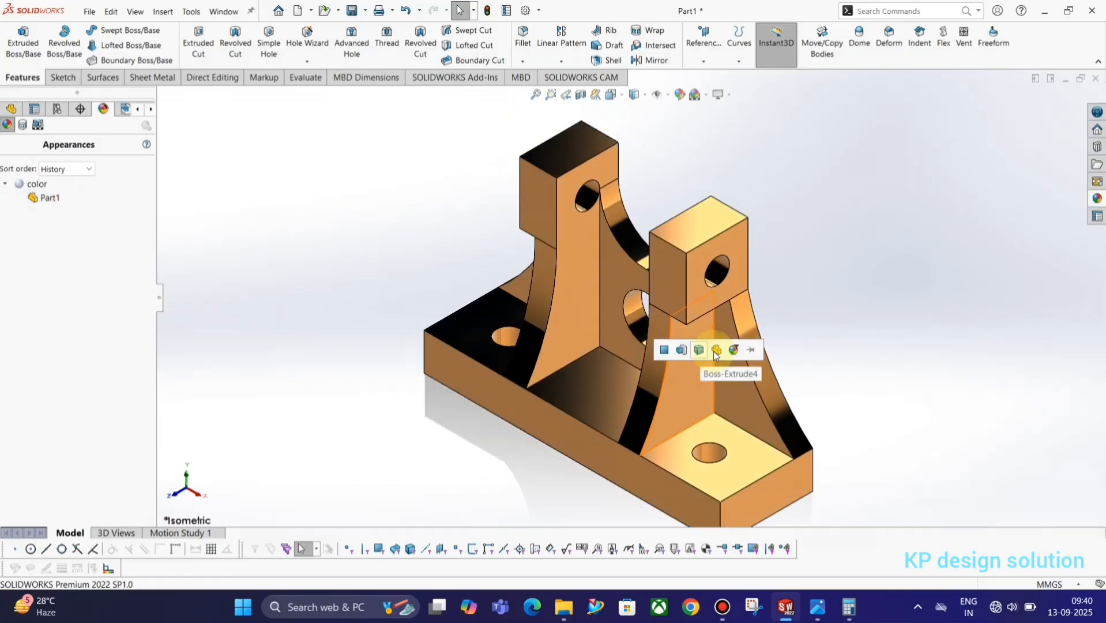
pyautogui.click(717, 350)
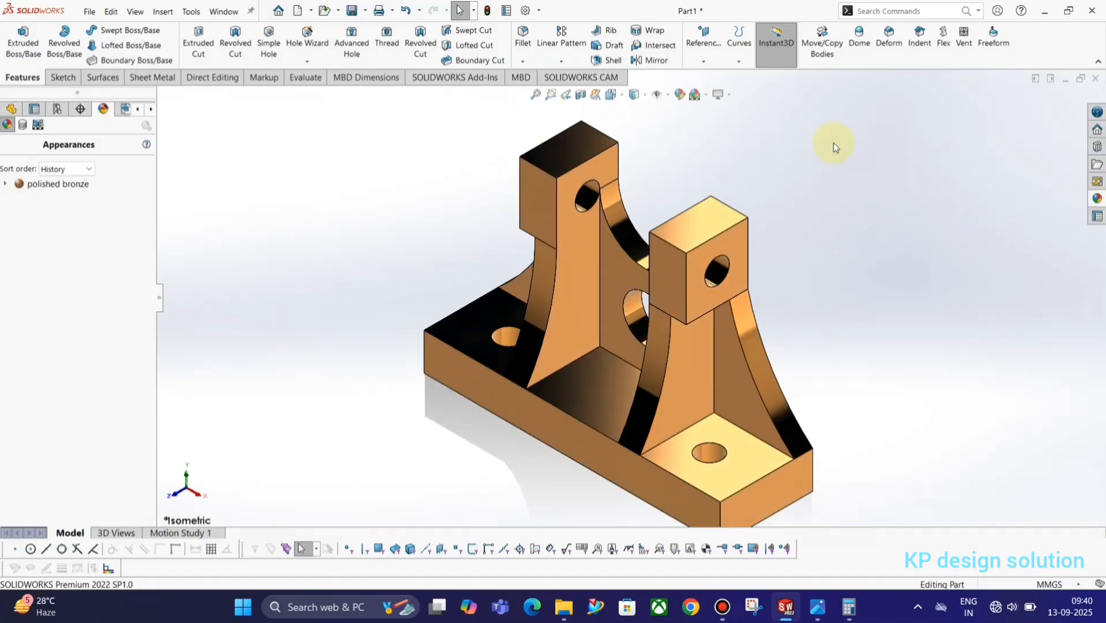
pyautogui.moveTo(340, 256); pyautogui.dragTo(403, 353, button='middle')
pyautogui.press('space')
pyautogui.click(561, 427)
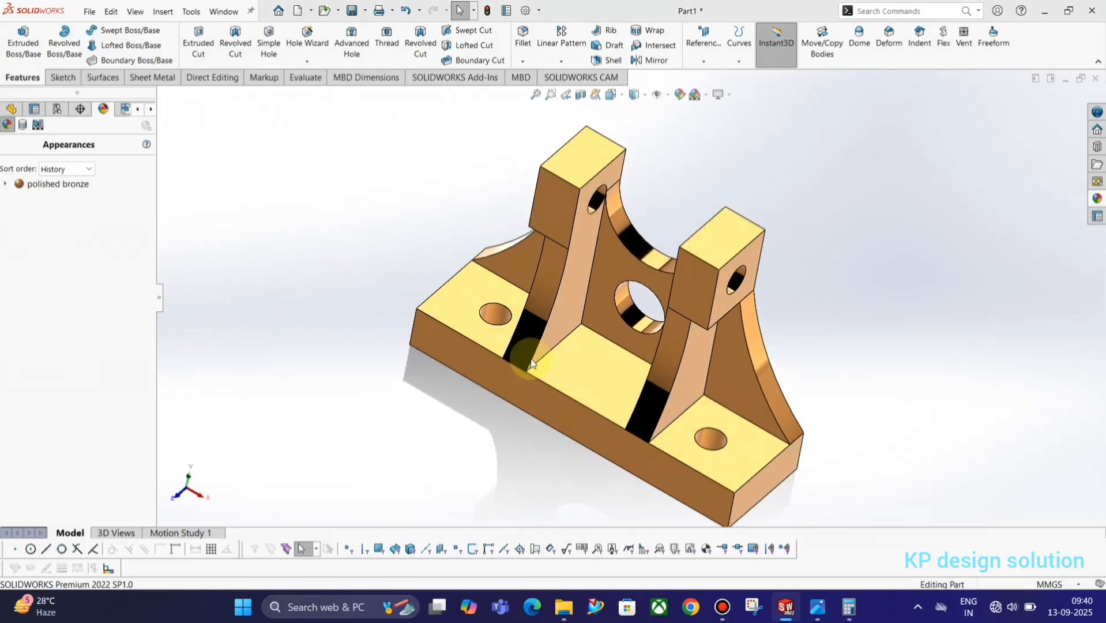
pyautogui.press('space')
pyautogui.click(844, 329)
pyautogui.scroll(-2, 738, 317)
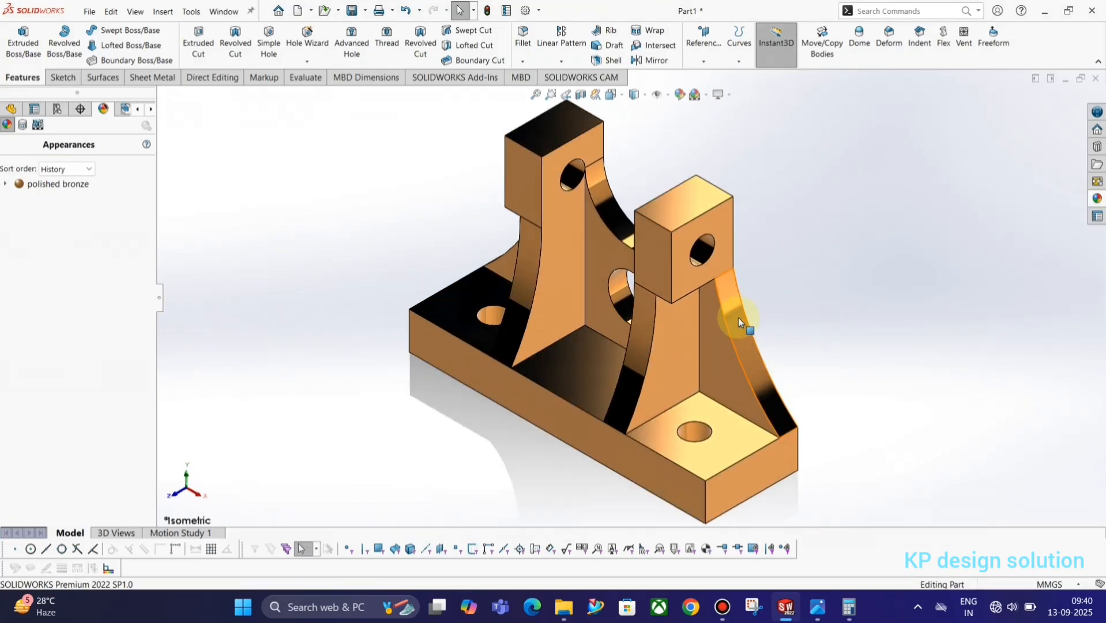
pyautogui.keyDown('ctrl'); pyautogui.moveTo(682, 343); pyautogui.dragTo(688, 367, button='middle'); pyautogui.keyUp('ctrl')
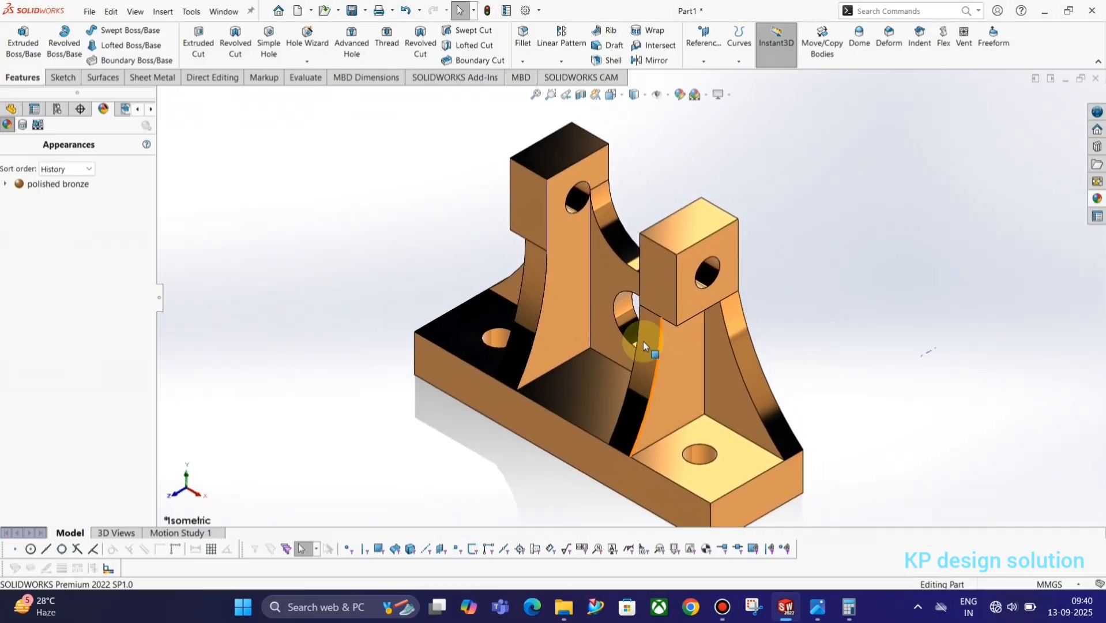